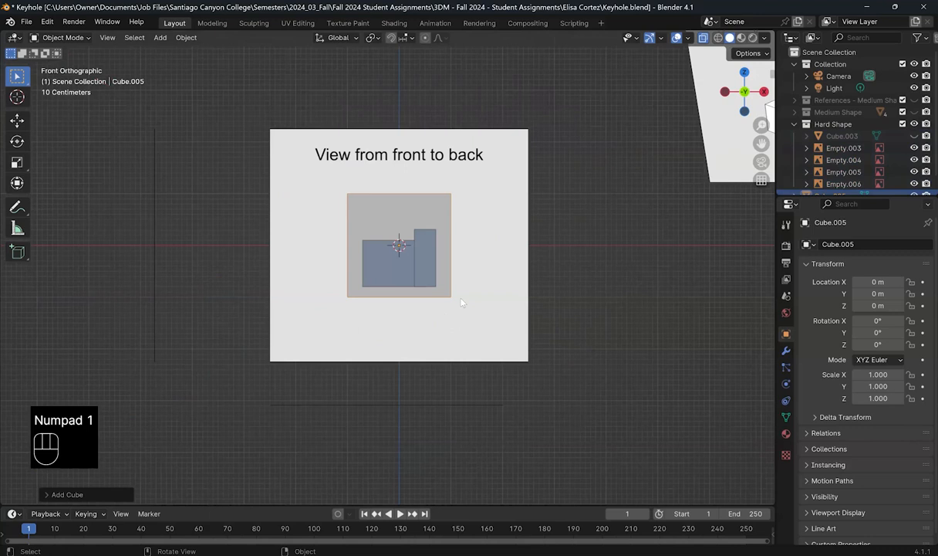
Step: In the side view, flatten Cube.005 along Z and lower it onto the side reference
key("KP_3")
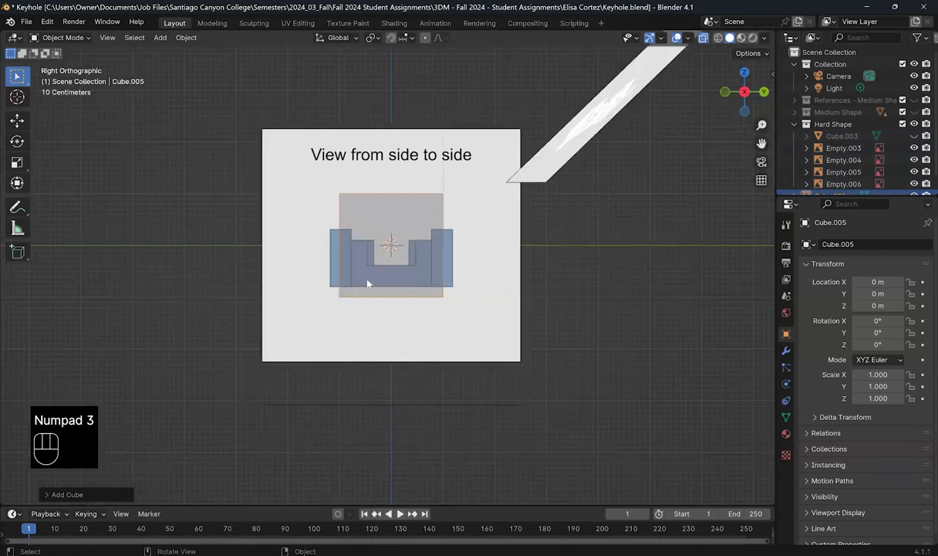
scroll(146, 143, "up", 3)
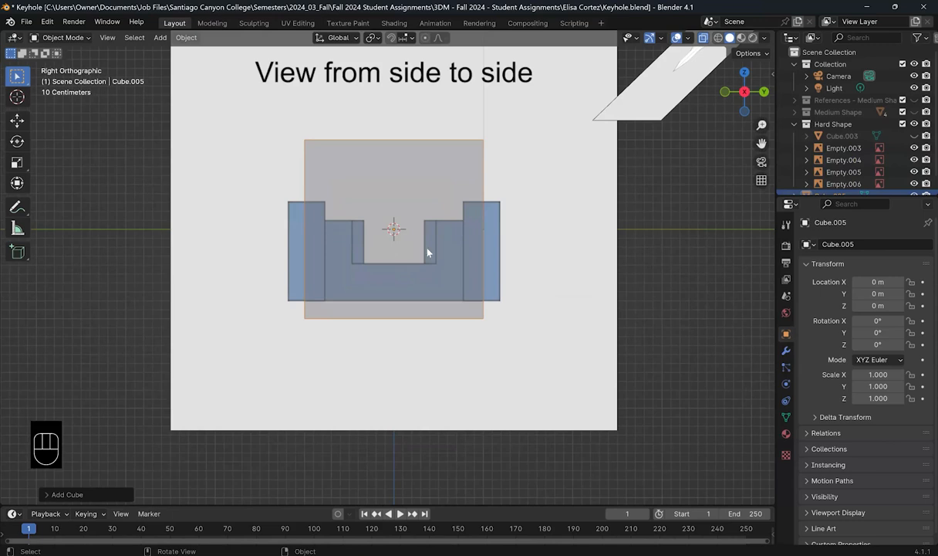
key("s")
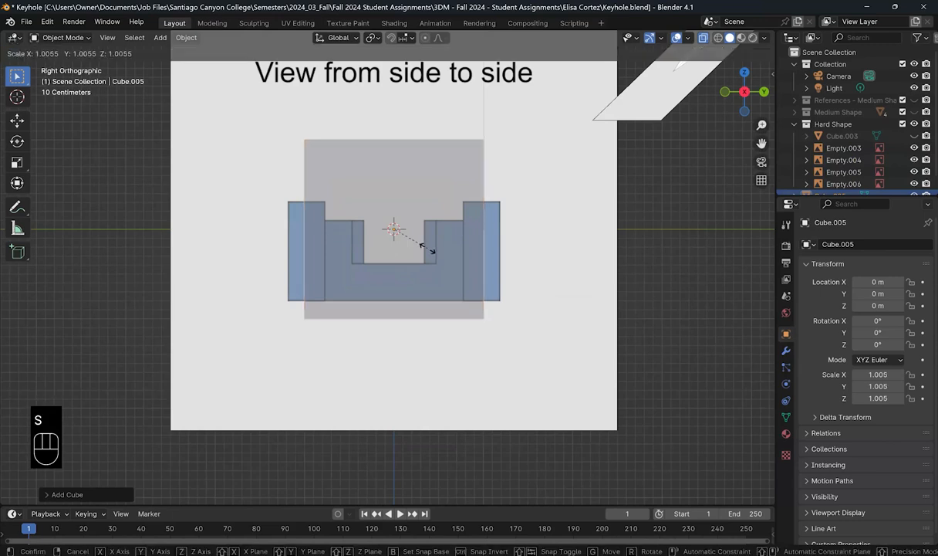
key("z")
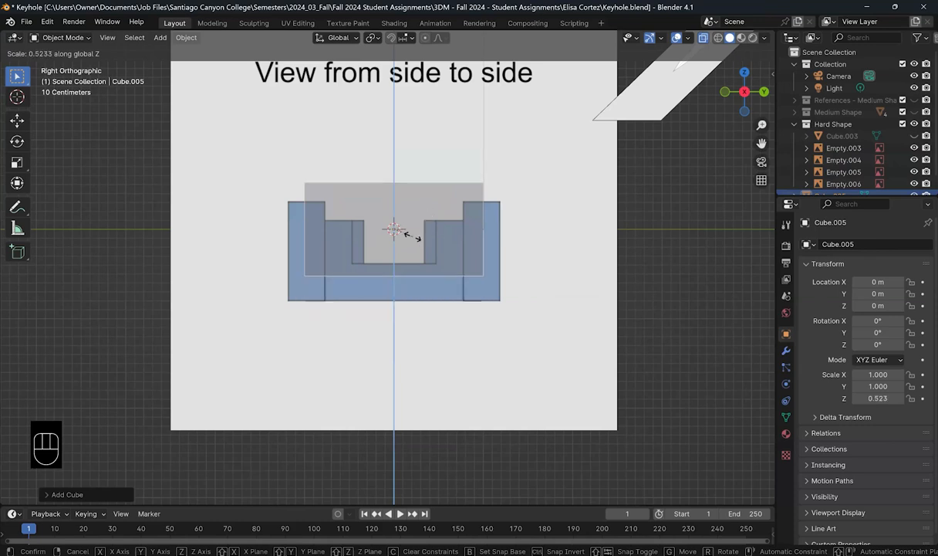
left_click(419, 243)
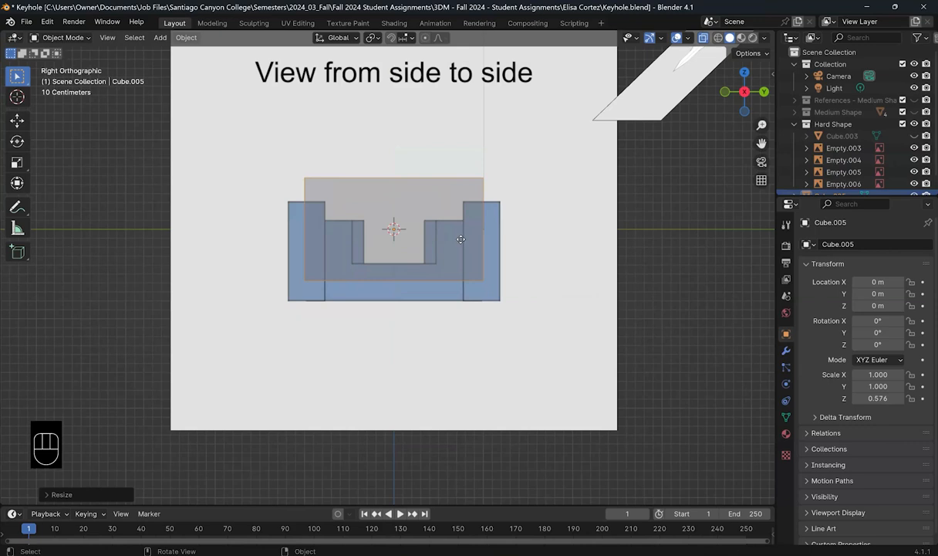
key("g")
key("z")
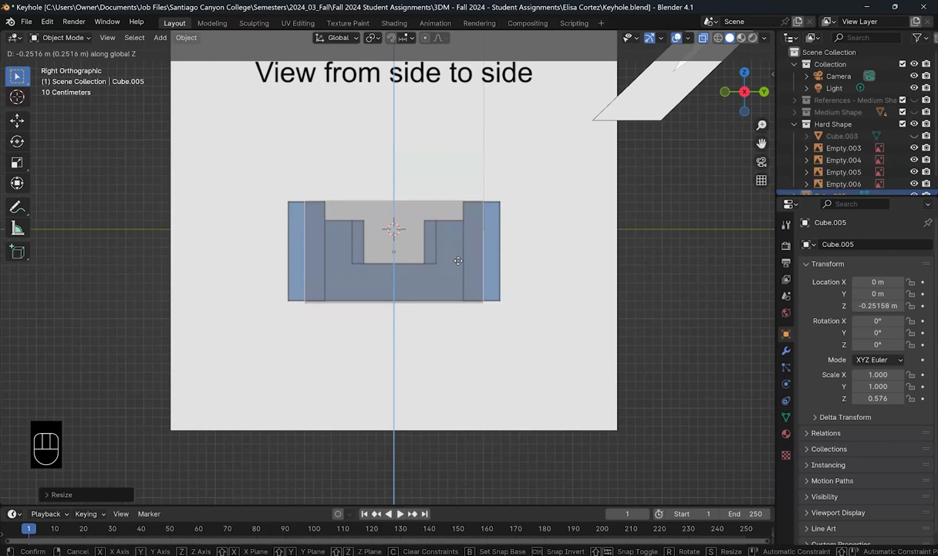
left_click(422, 275)
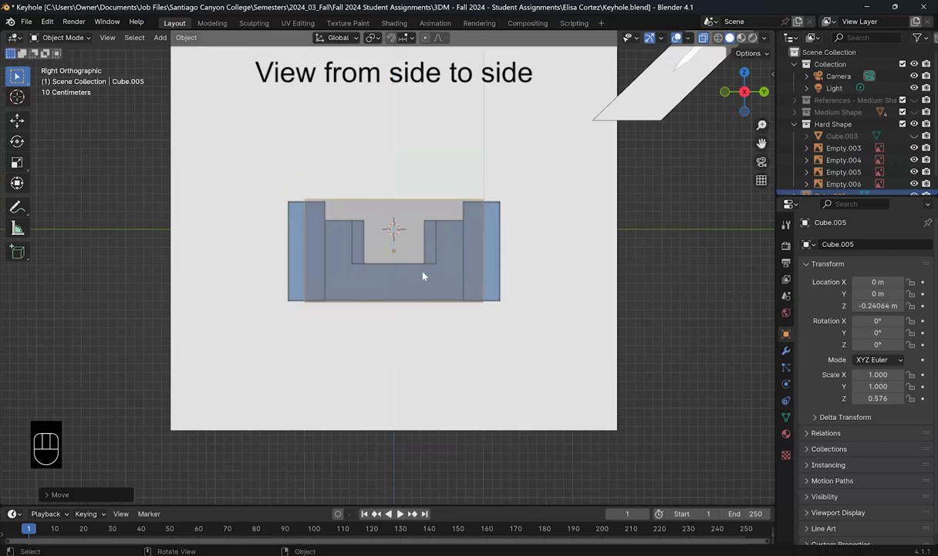
Step: Refine Cube.005's height to Z scale 0.550 and lengthen it to Y scale 1.199
key("s")
key("z")
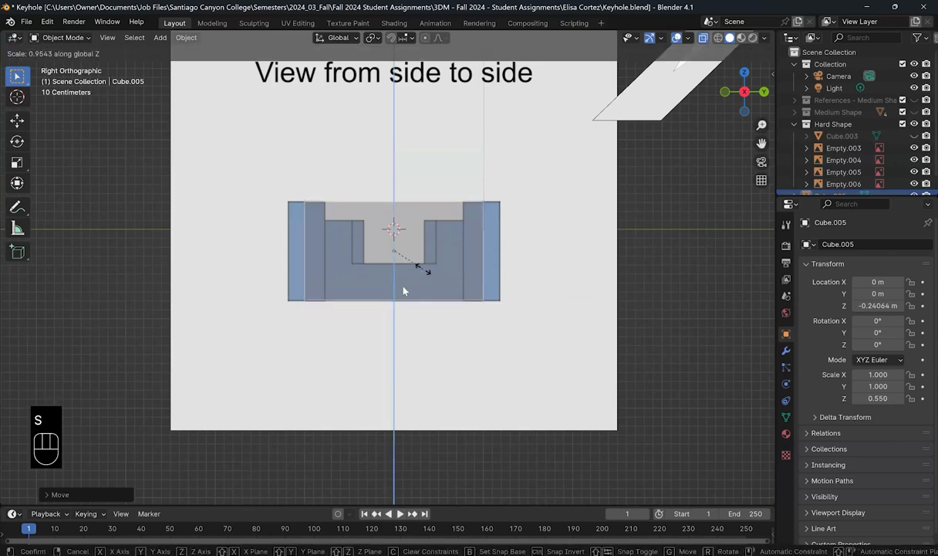
left_click(403, 291)
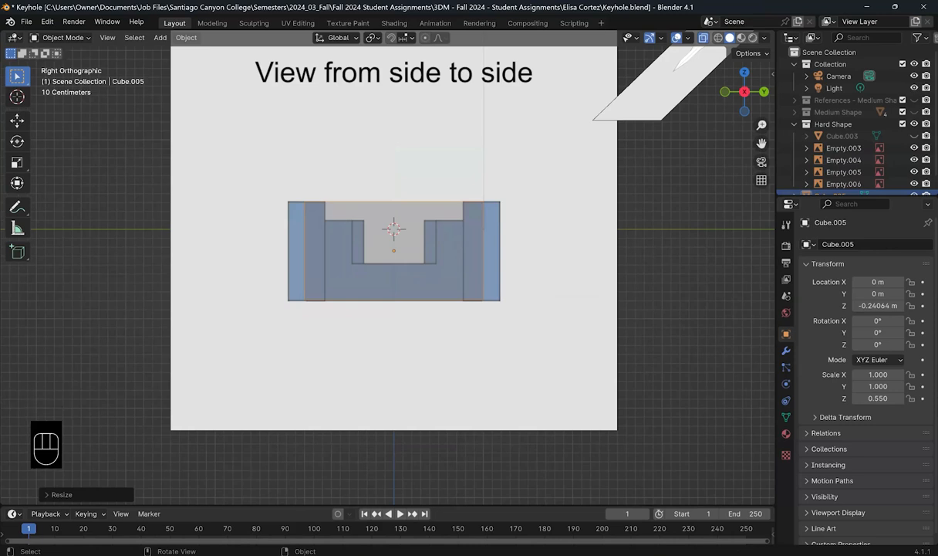
key("s")
key("y")
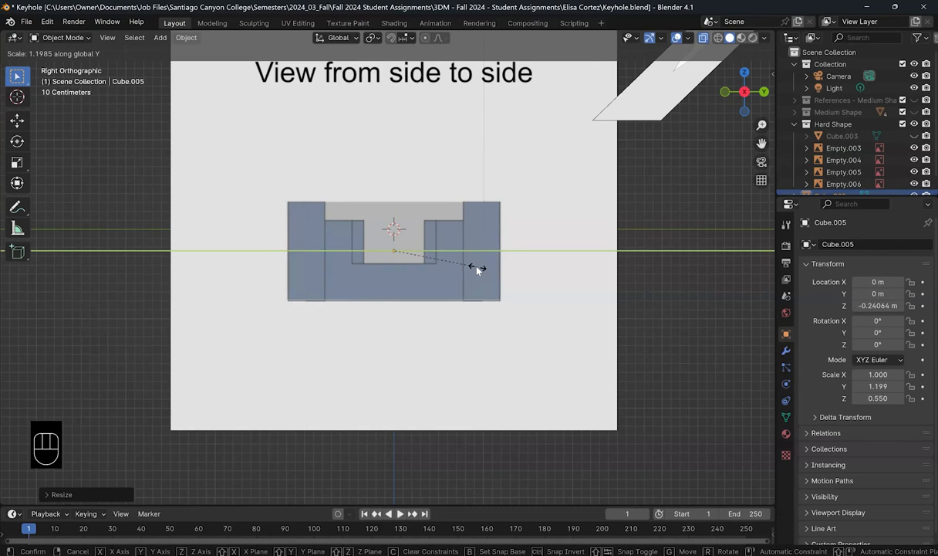
left_click(477, 269)
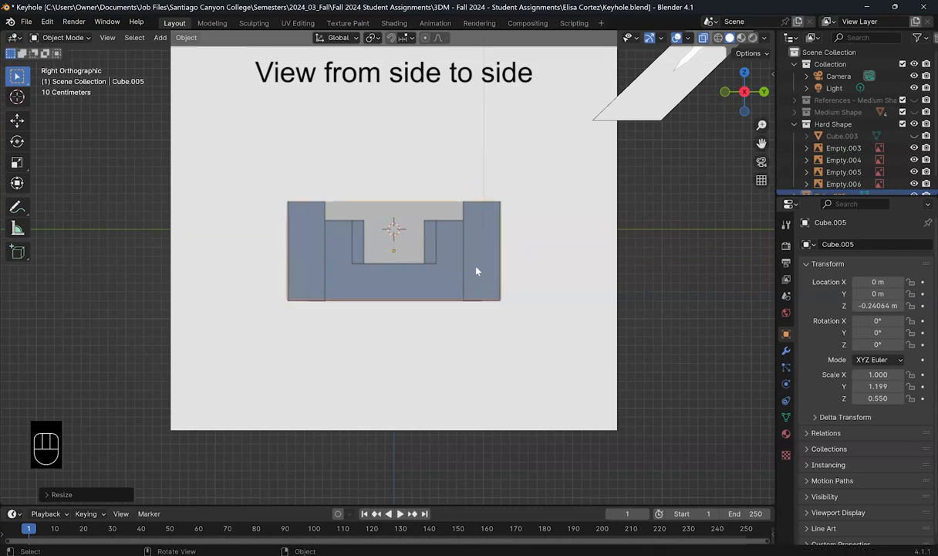
key("KP_1")
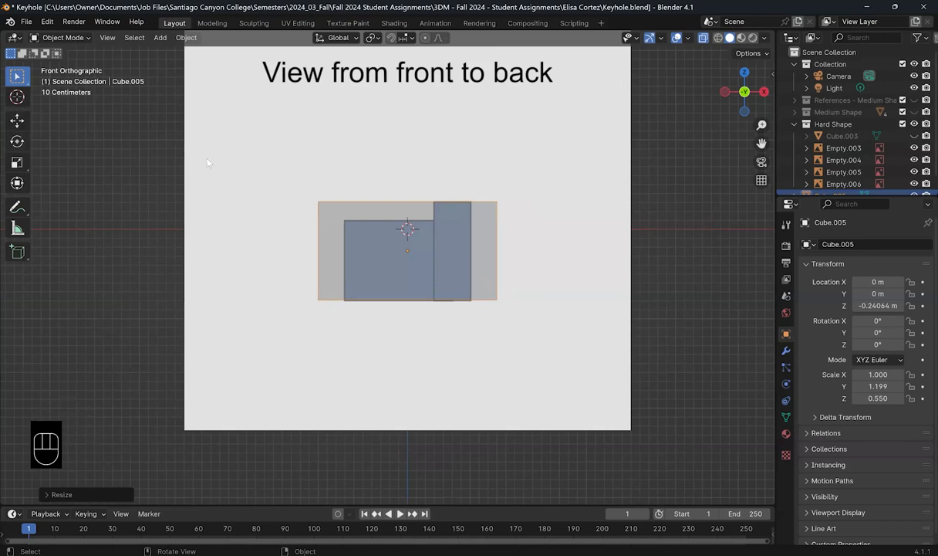
Step: In Edit Mode, lower the bottom edge vertices to the front reference
key("Tab")
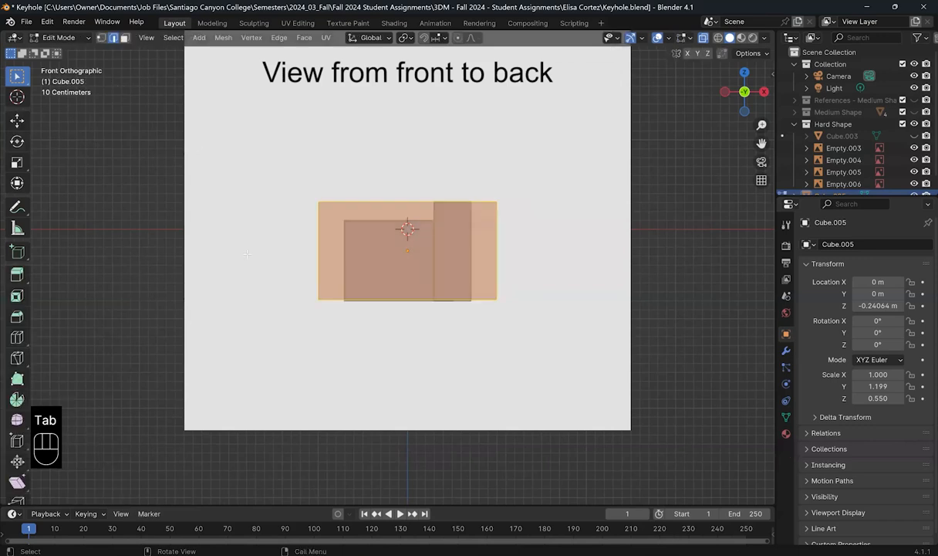
left_click(100, 37)
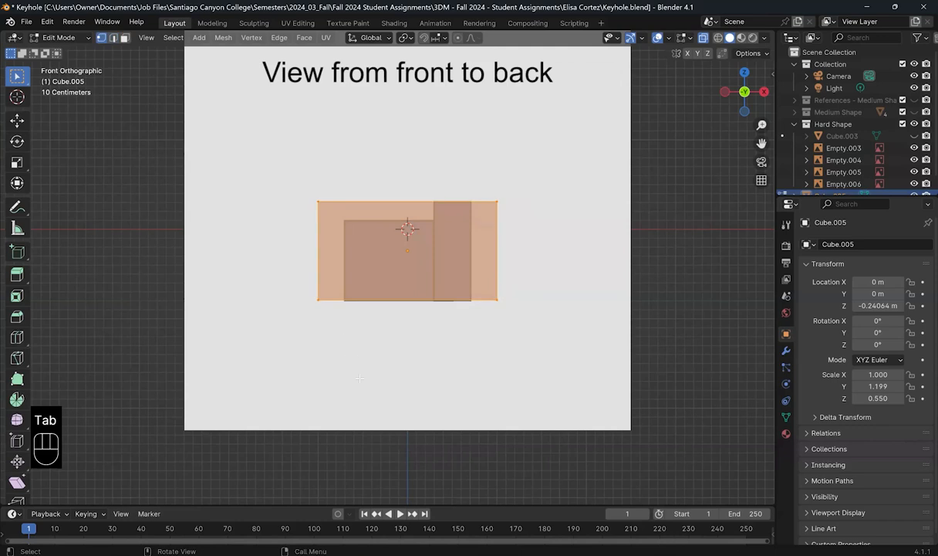
left_click_drag(534, 338, 295, 280)
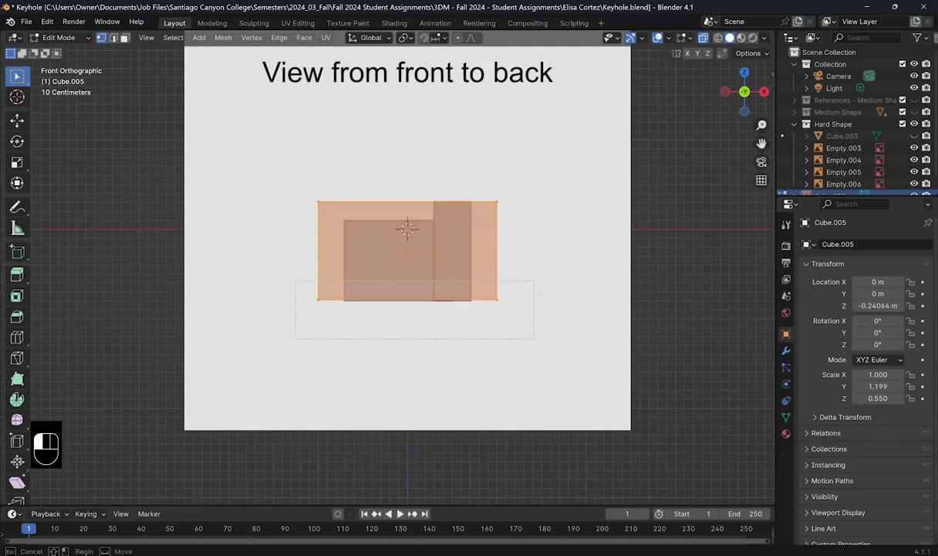
left_click(17, 121)
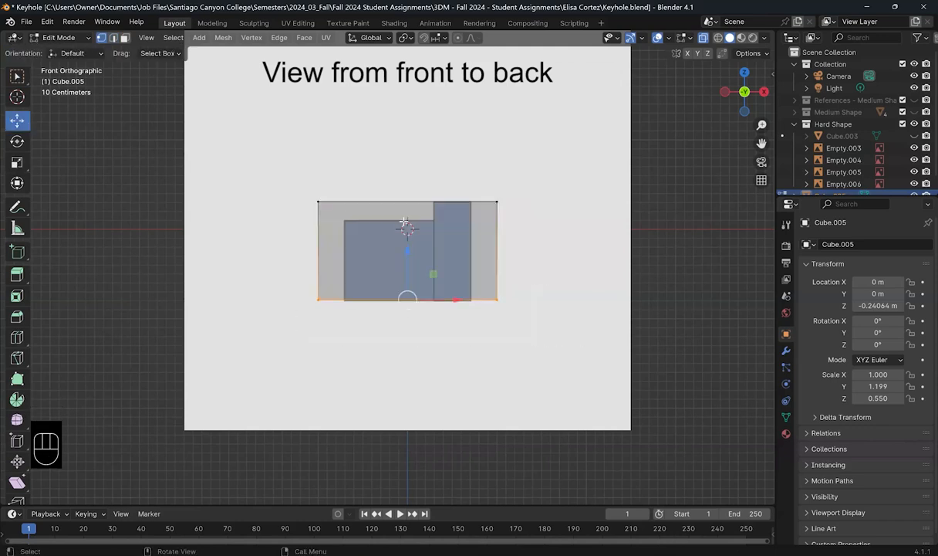
left_click_drag(407, 250, 407, 253)
left_click_drag(556, 178, 483, 317)
Step: Pull the right and left side vertices inward along X to the reference edges
left_click_drag(545, 251, 521, 255)
left_click_drag(318, 335, 333, 339)
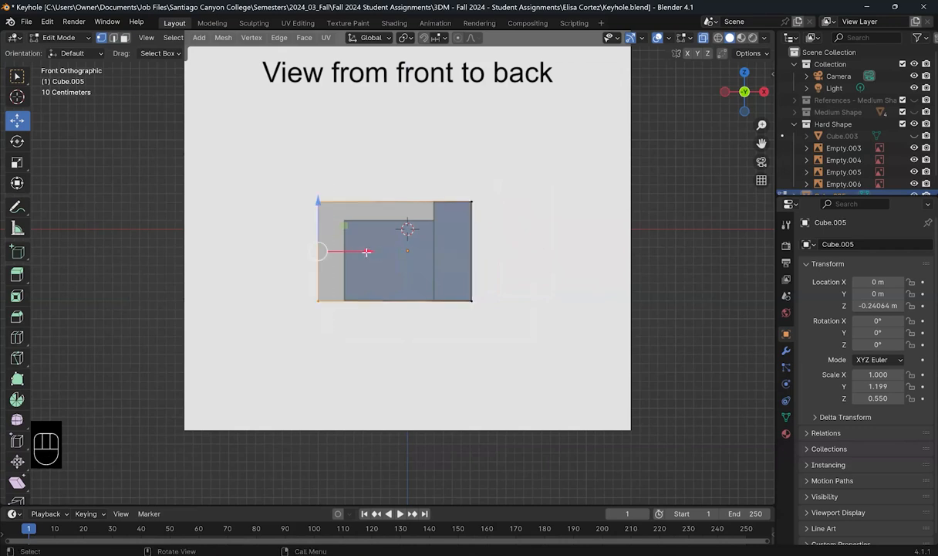
left_click_drag(367, 251, 407, 251)
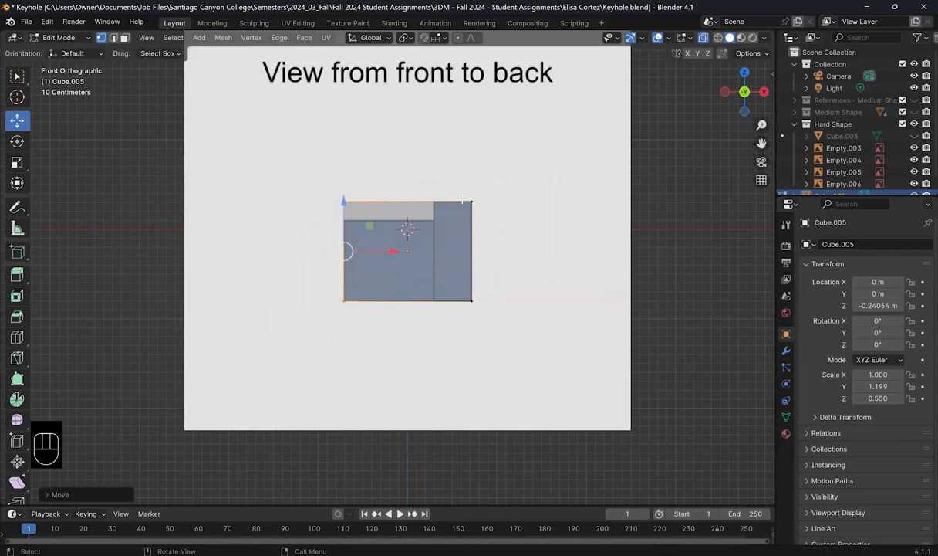
key("KP_7")
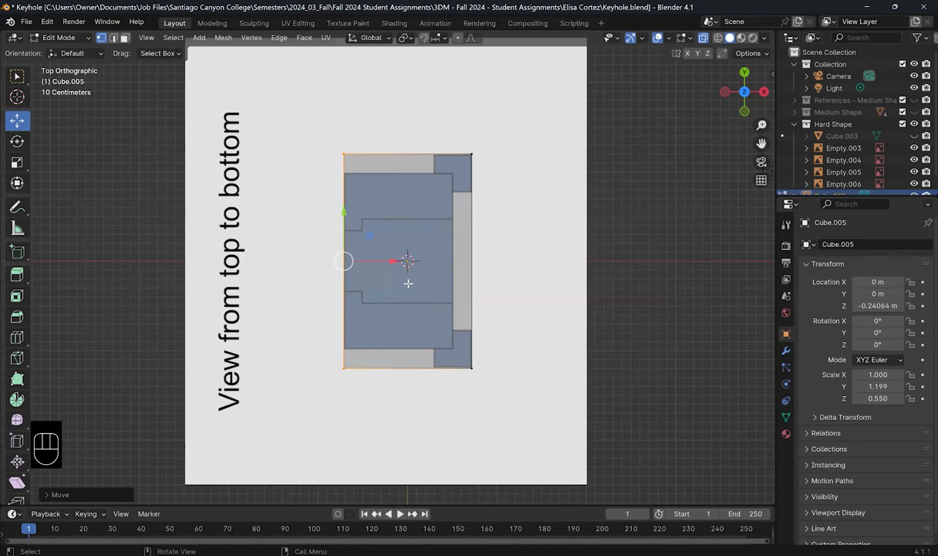
Step: Add two centred loop cuts across the middle and stretch that band along Y
key("ctrl+r")
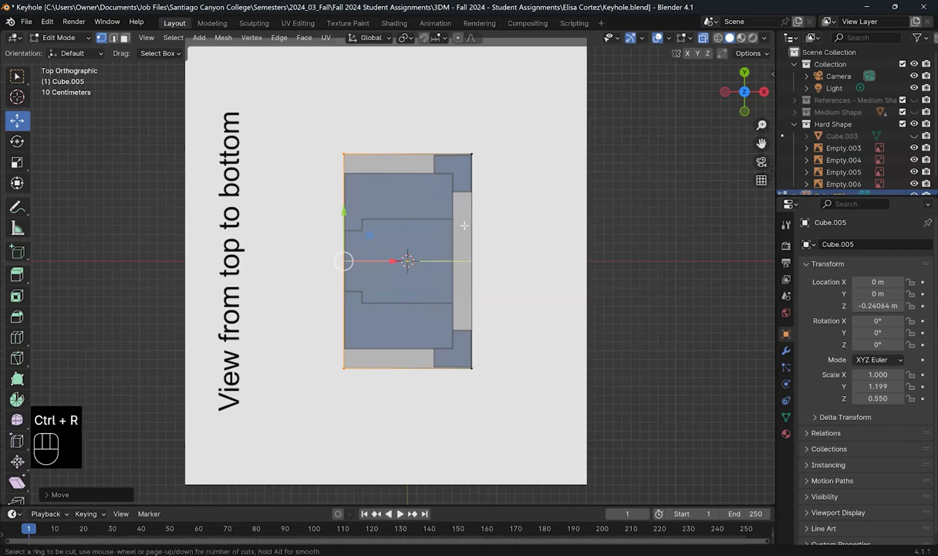
scroll(464, 225, "up", 1)
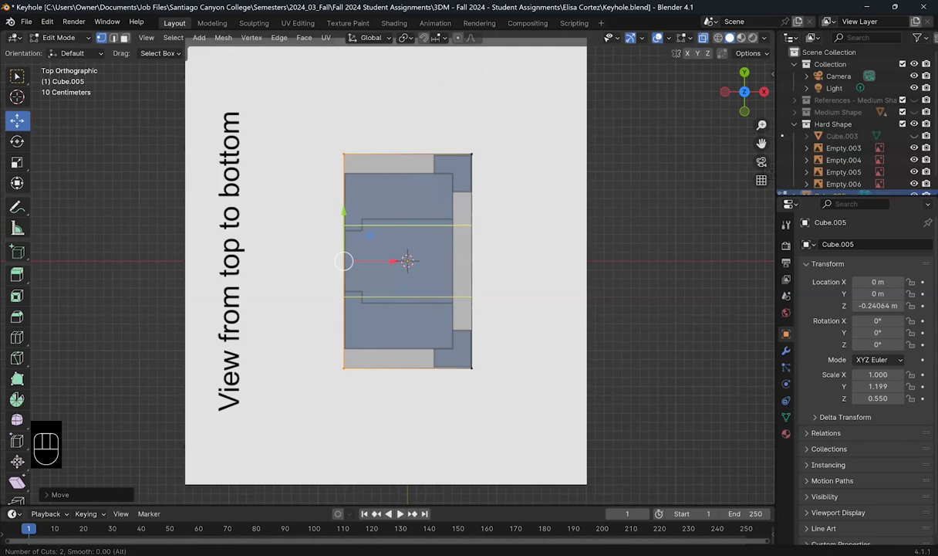
left_click(464, 225)
right_click(464, 225)
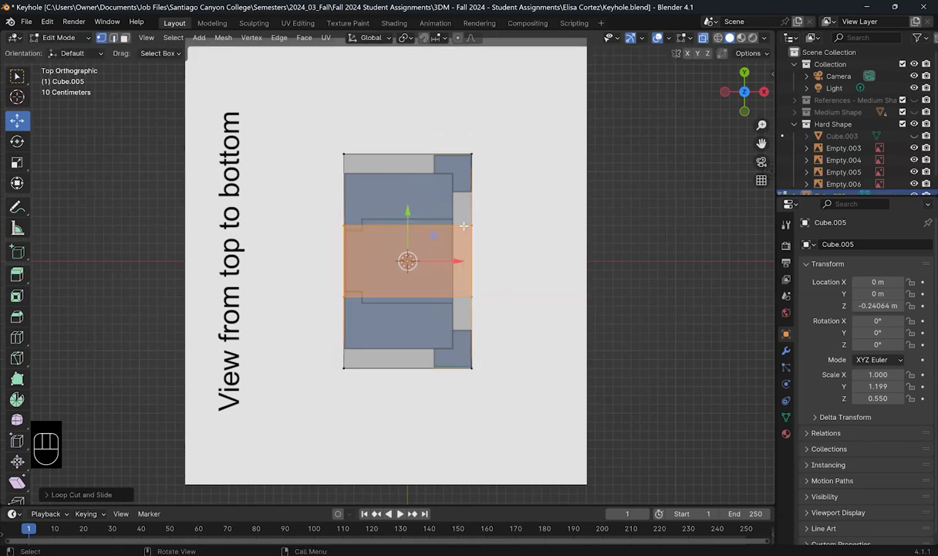
key("s")
key("y")
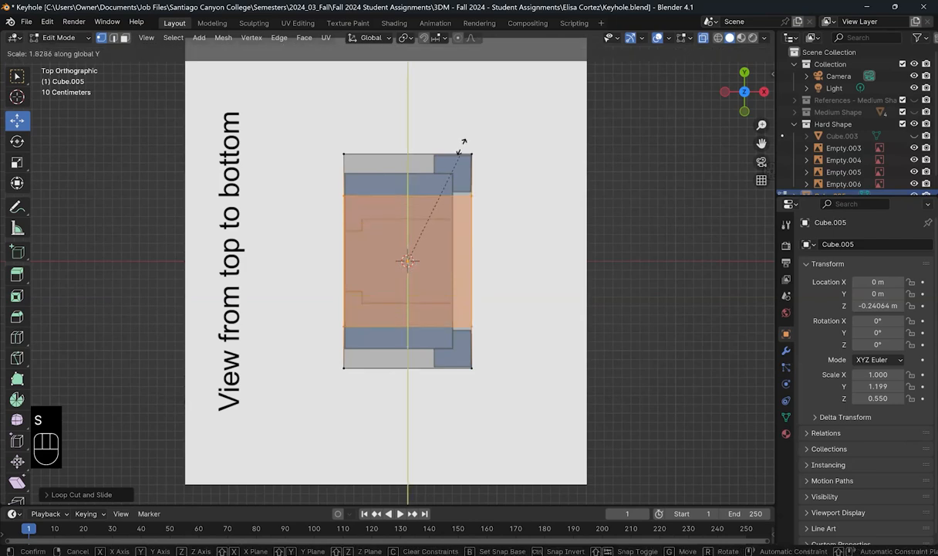
left_click(465, 103)
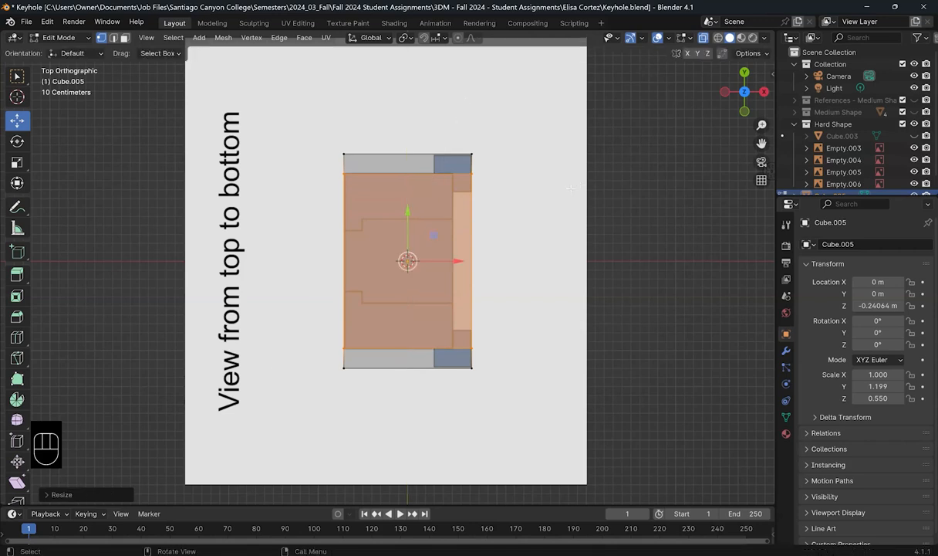
left_click(369, 180)
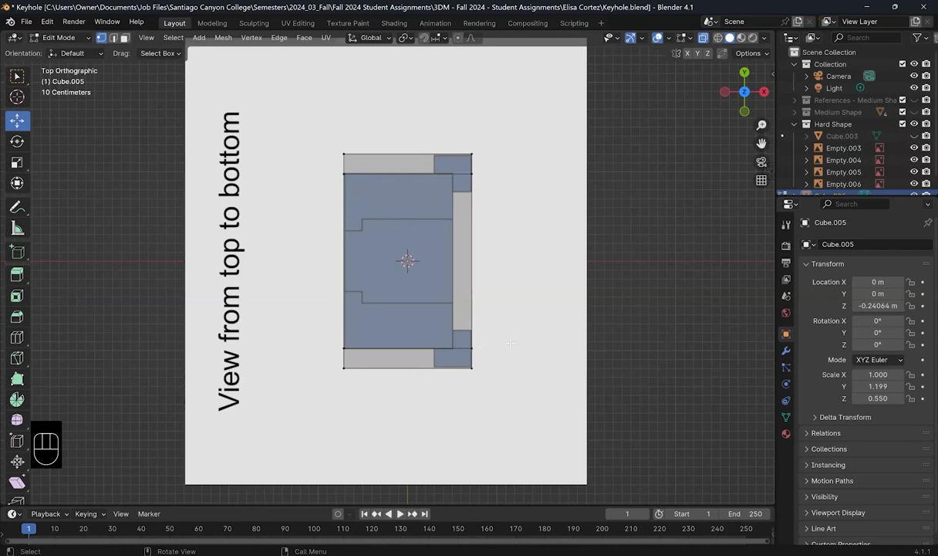
Step: Add two more loop cuts, sliding them to the right step and inner step lines
key("ctrl+r")
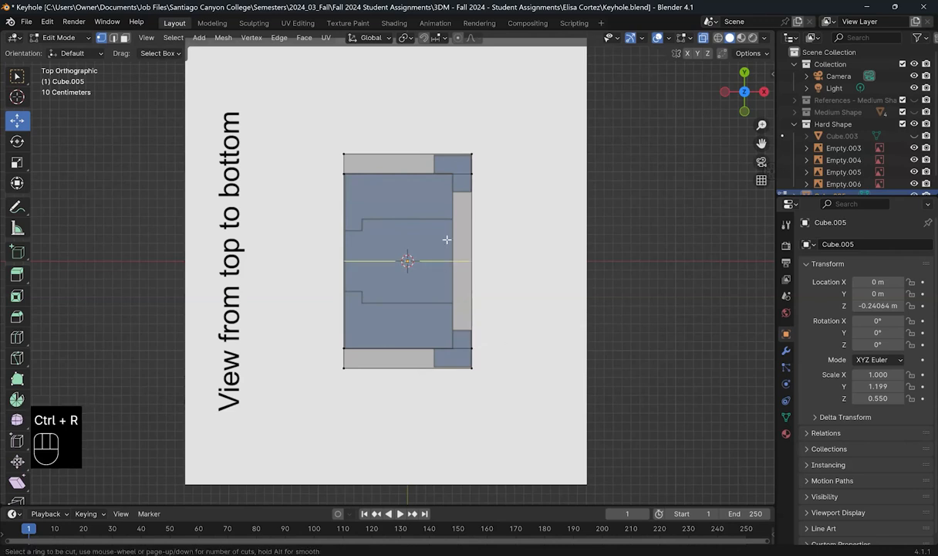
left_click(443, 158)
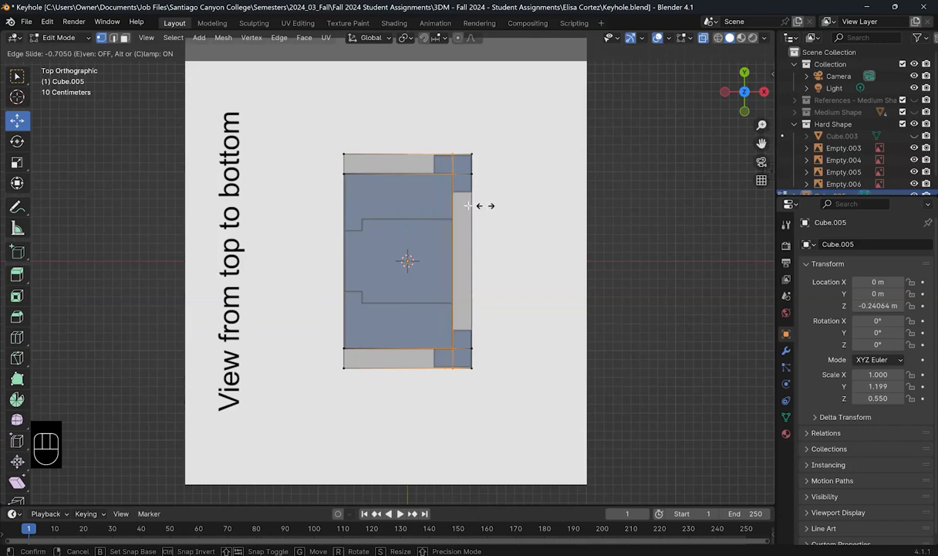
left_click(485, 205)
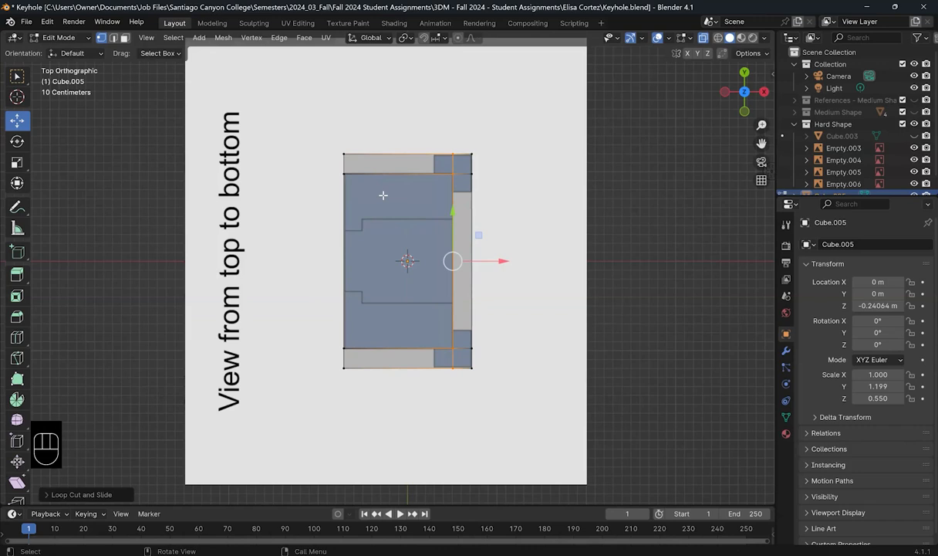
key("ctrl+r")
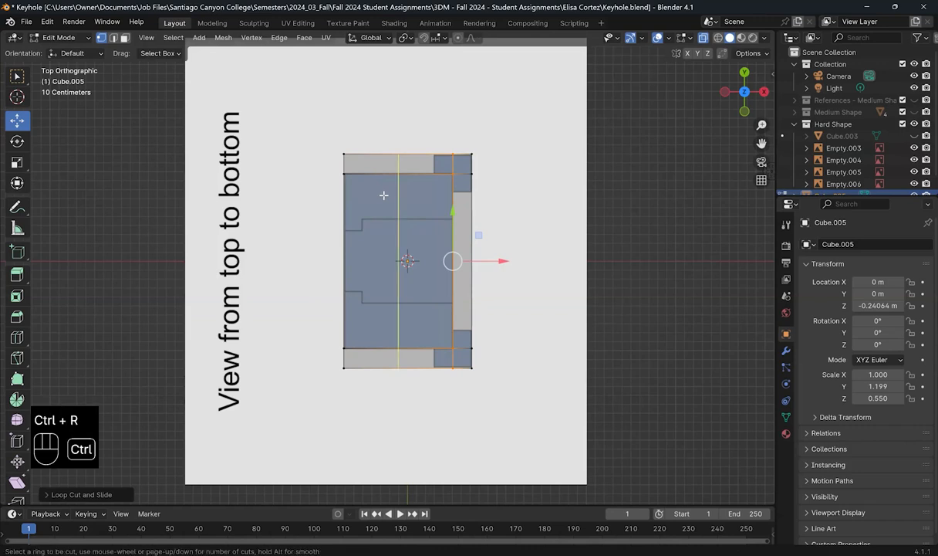
left_click(386, 194)
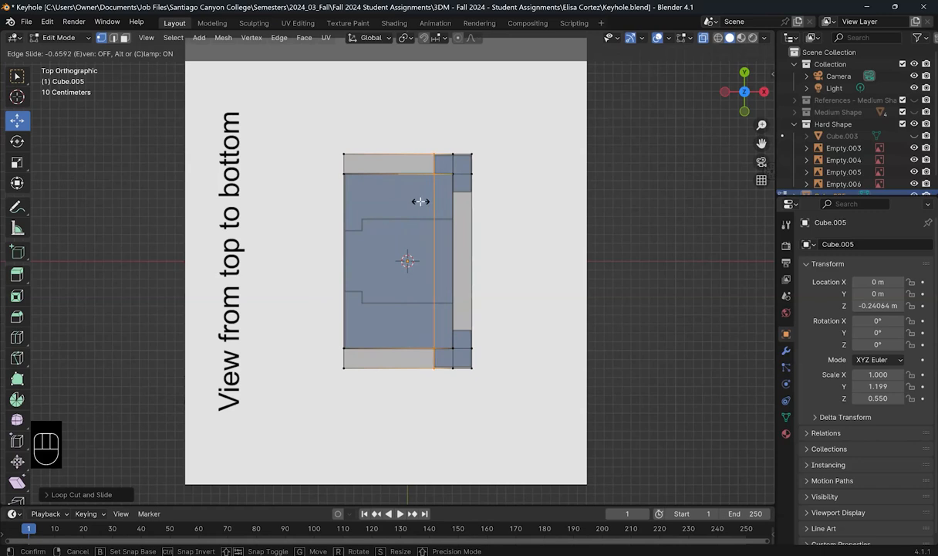
left_click(420, 201)
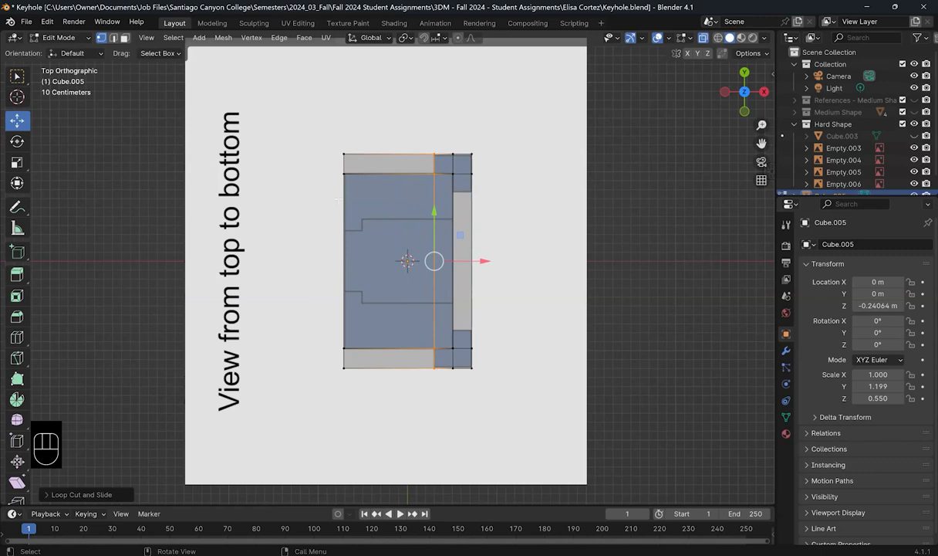
key("ctrl+r")
Step: Add two centred loops across the middle and scale them apart along Y to the reference band
scroll(435, 261, "up", 1)
left_click(437, 262)
right_click(444, 262)
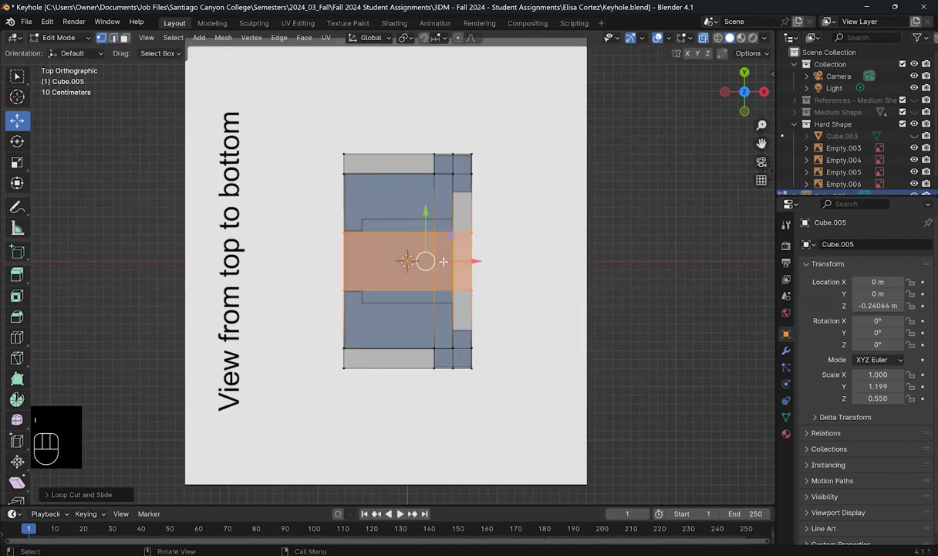
key("s")
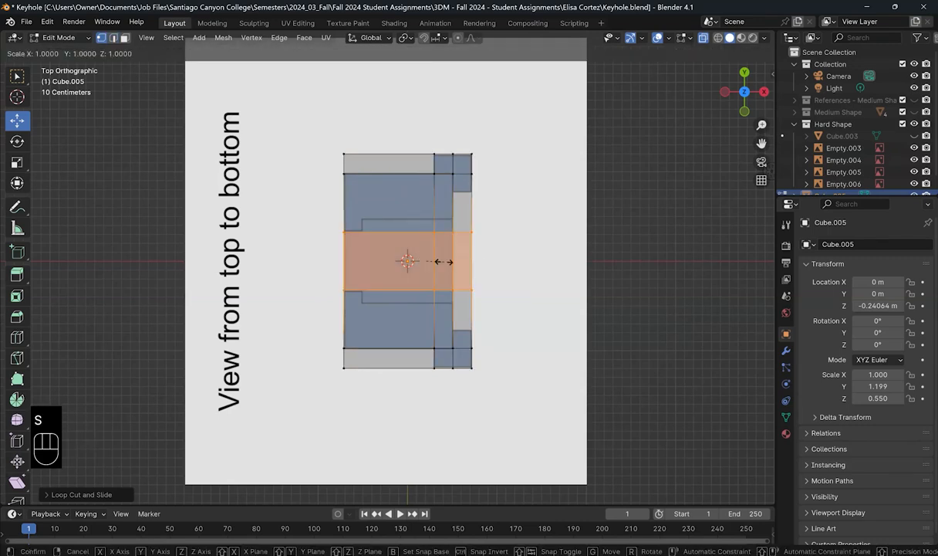
key("y")
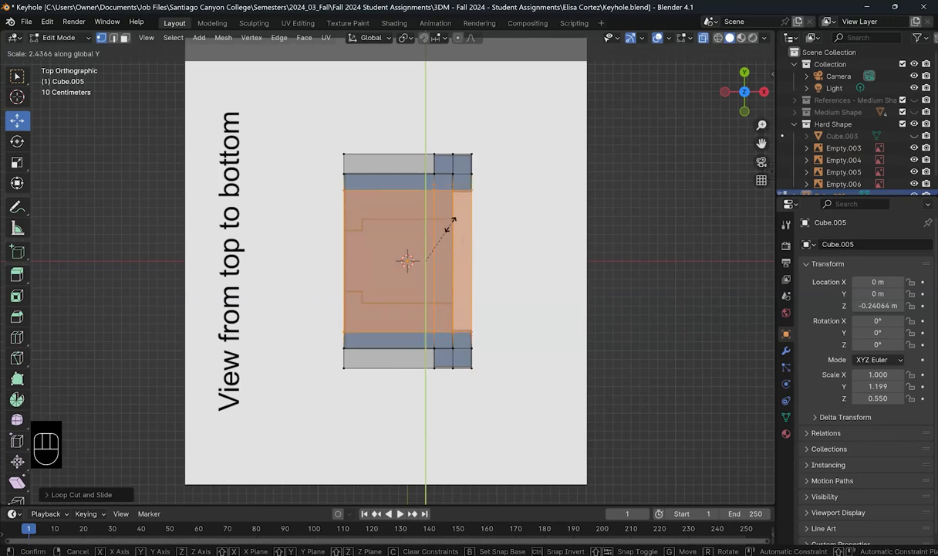
left_click(448, 226)
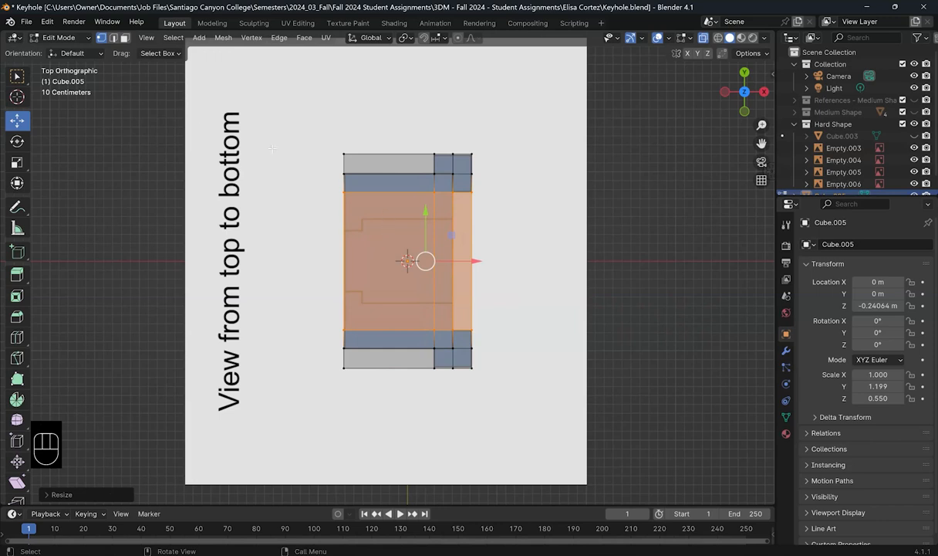
Step: Delete the top-left, right-side and bottom-left face strips in face select mode
key("3")
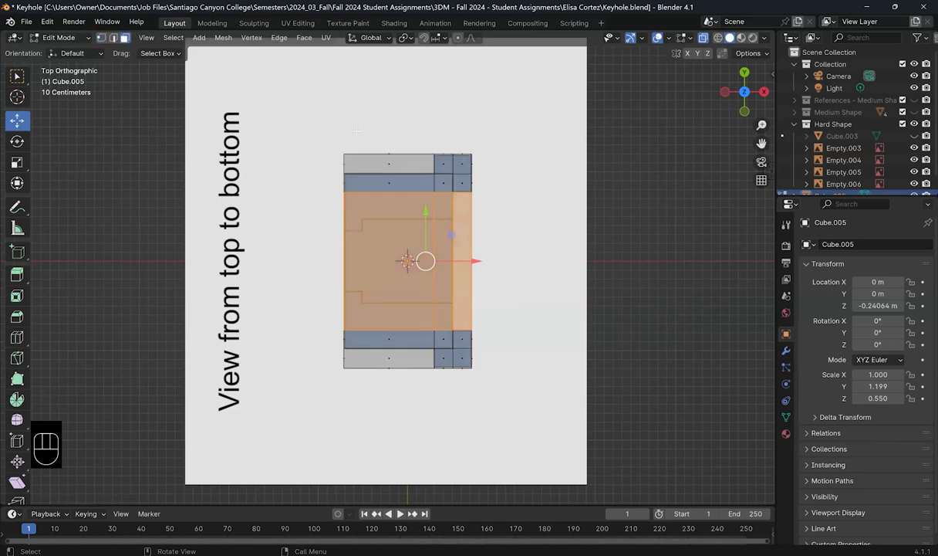
left_click_drag(329, 136, 420, 166)
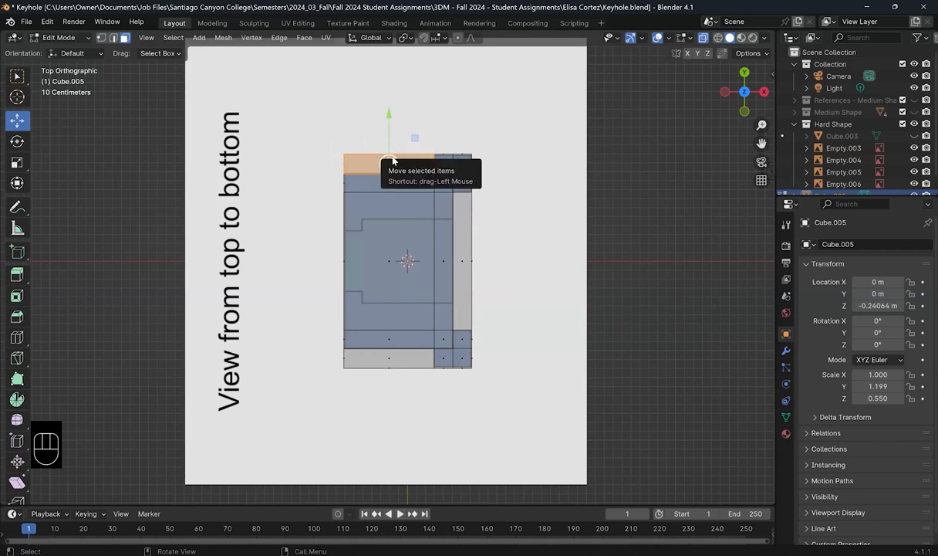
key("x")
left_click(464, 114)
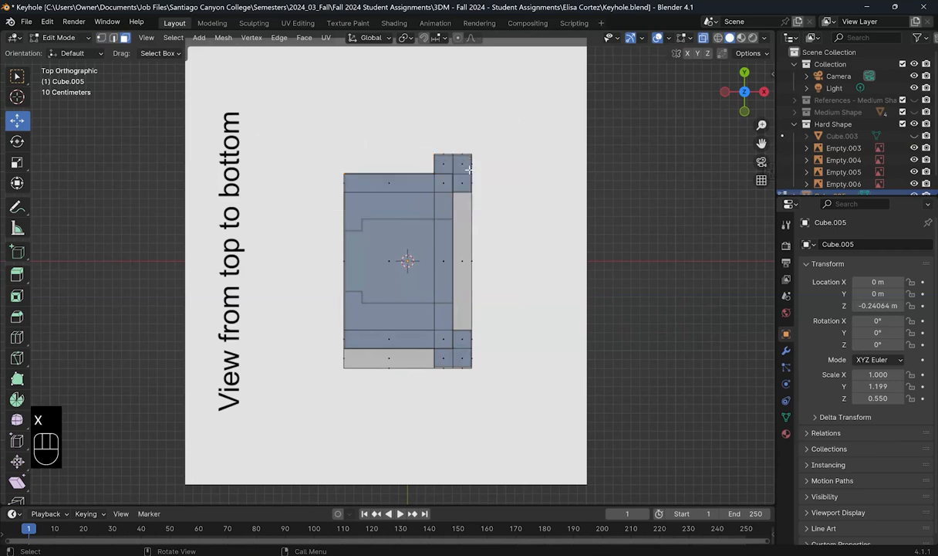
left_click_drag(484, 234, 460, 272)
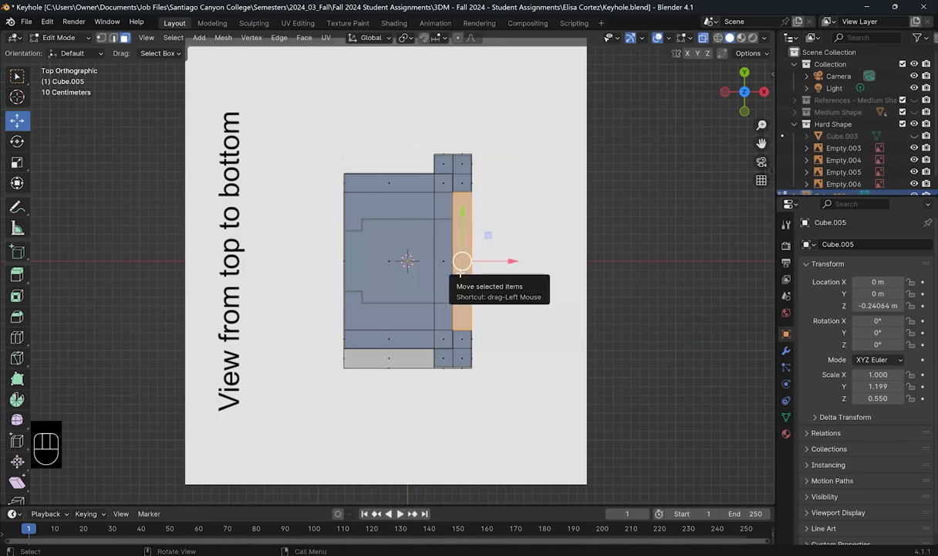
key("x")
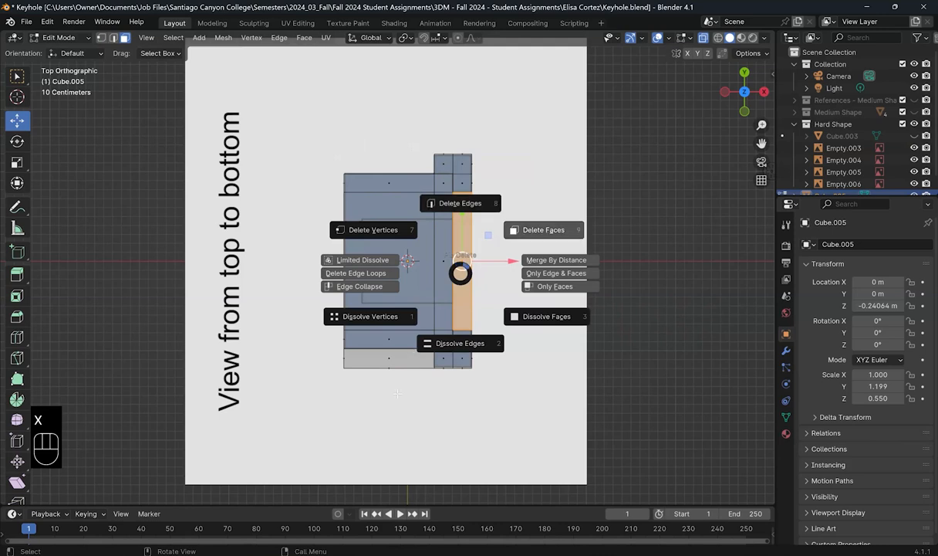
left_click(497, 234)
left_click_drag(399, 394, 342, 357)
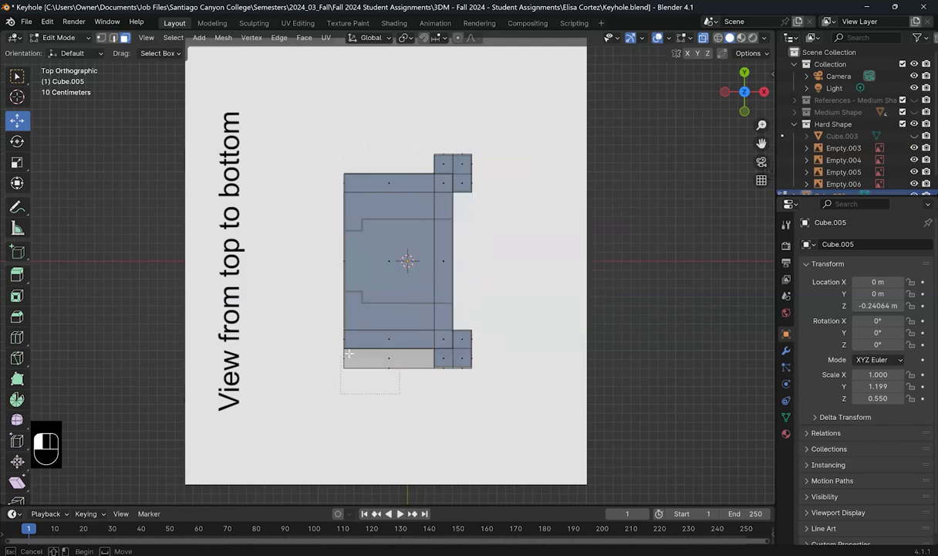
key("x")
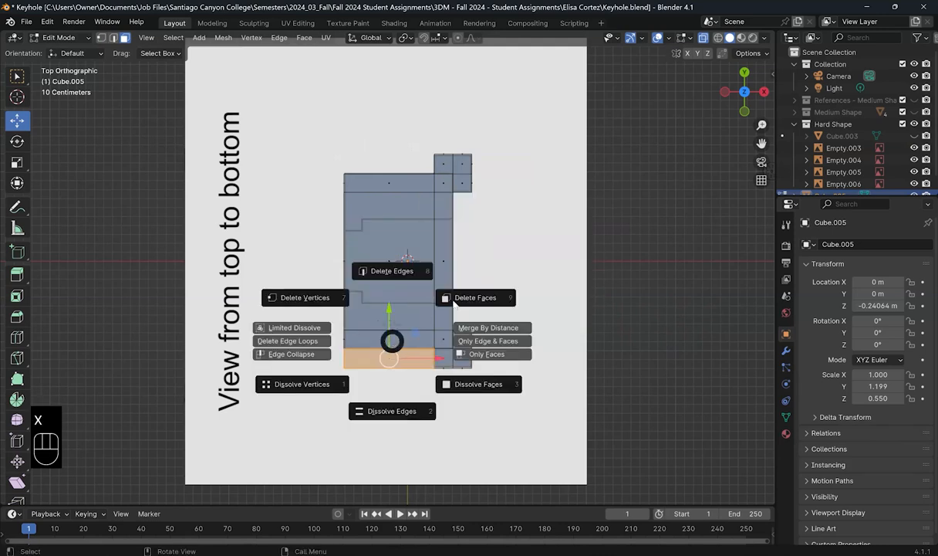
left_click(449, 297)
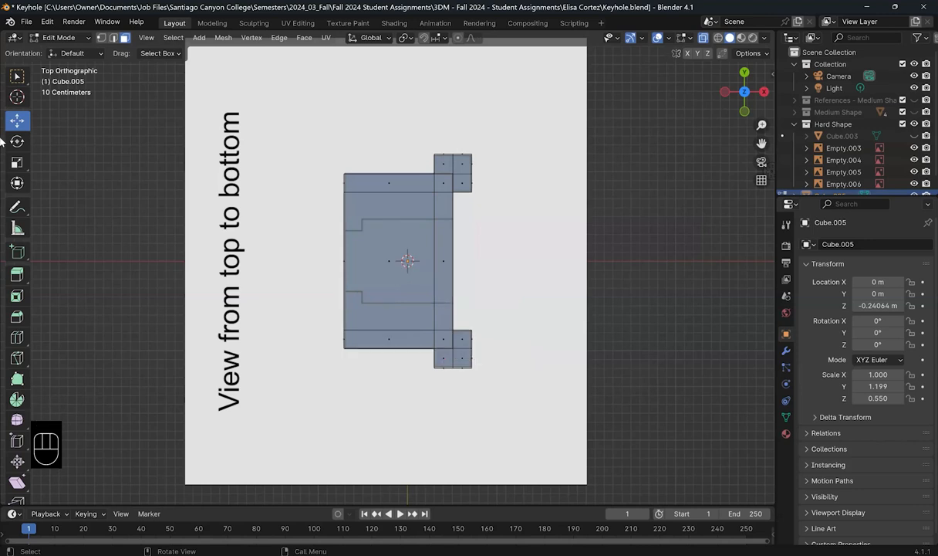
Step: Nudge the bottom and top vertex rows along Y to the reference, then view in perspective
left_click(101, 37)
left_click_drag(420, 366, 502, 384)
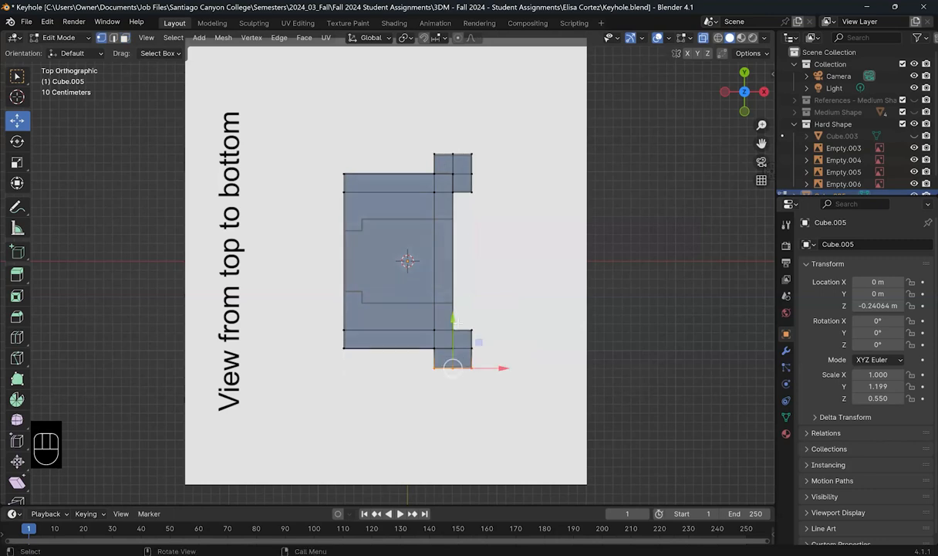
left_click_drag(453, 317, 423, 247)
left_click_drag(420, 133, 510, 162)
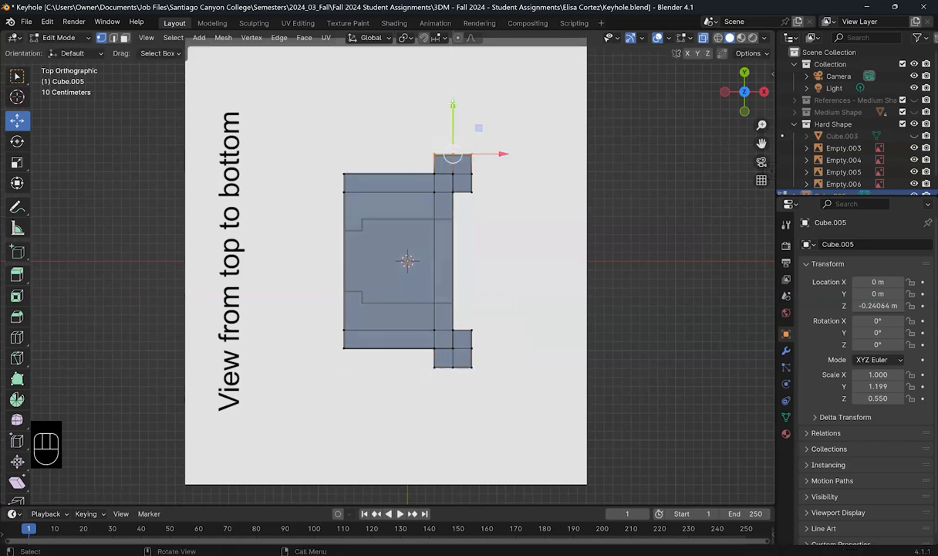
left_click_drag(453, 105, 456, 105)
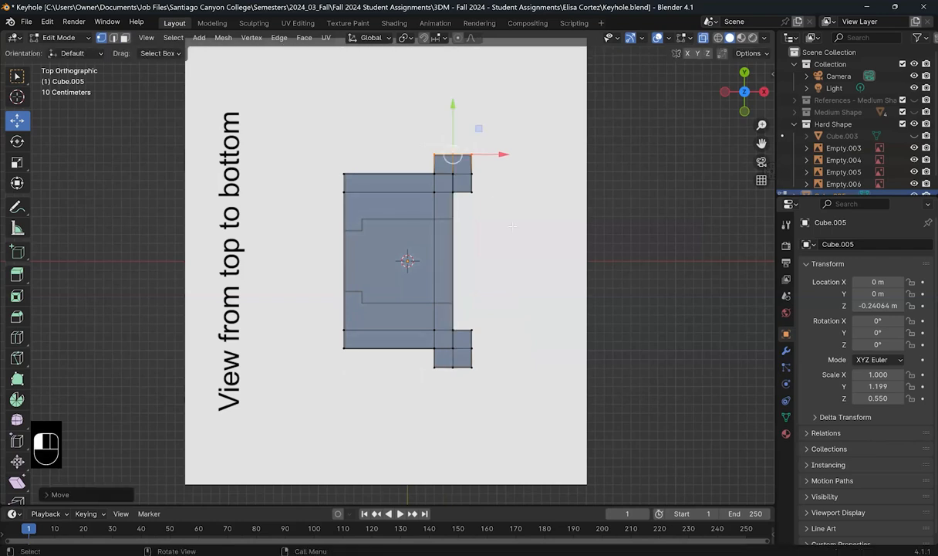
left_click(429, 283)
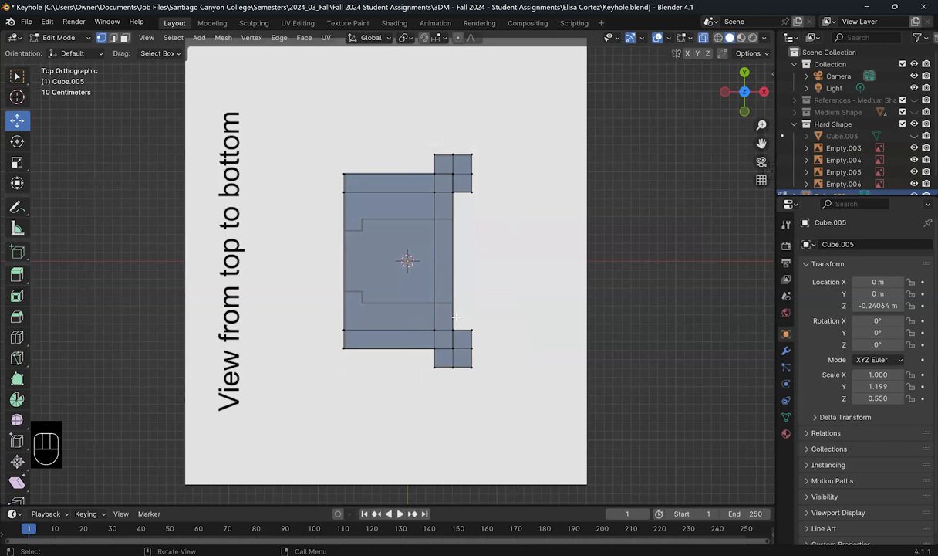
middle_click_drag(392, 286, 592, 136)
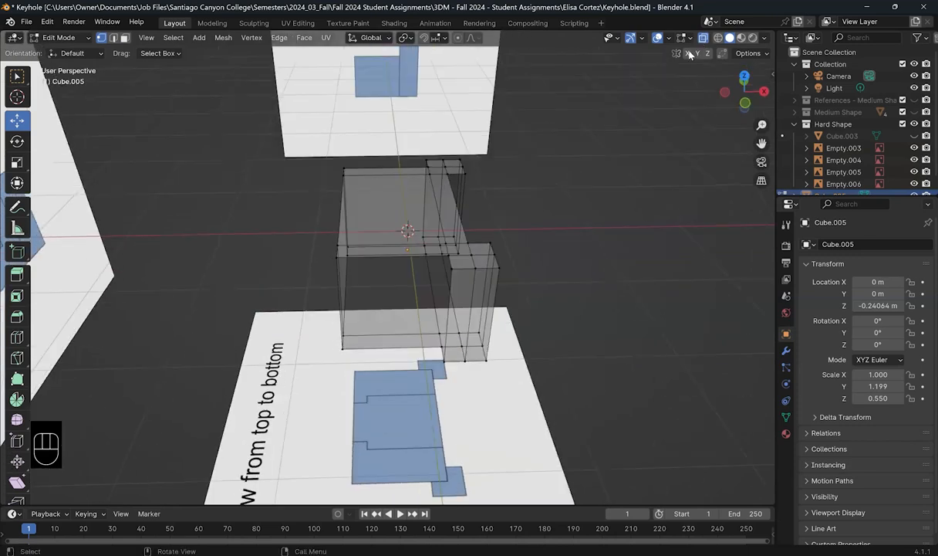
Step: In solid shading, bridge the right section's top and lower edges with Bridge Edge Loops
key("alt+z")
mouse_move(518, 340)
middle_mouse_down()
mouse_move(531, 369)
mouse_move(555, 313)
middle_mouse_up()
scroll(555, 314, "up", 1)
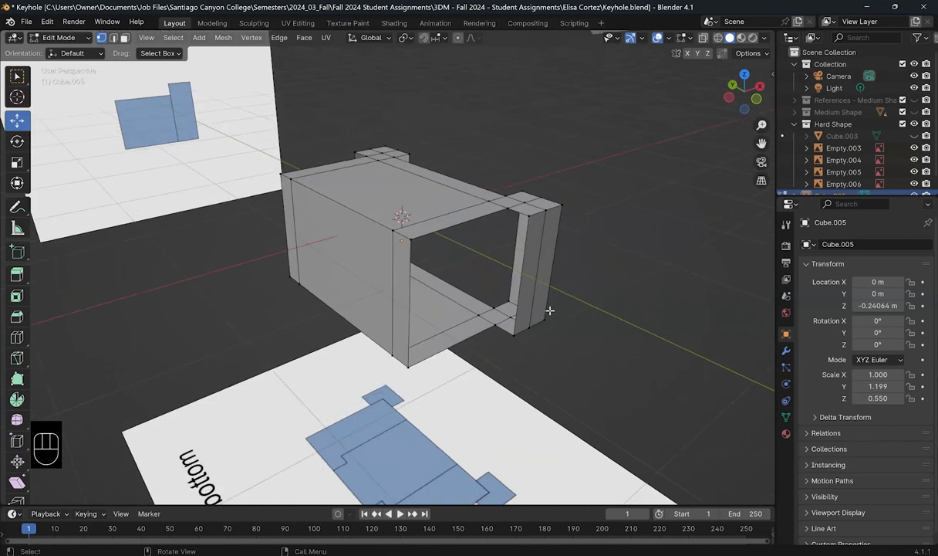
scroll(277, 73, "up", 1)
left_click(113, 38)
left_click(526, 188)
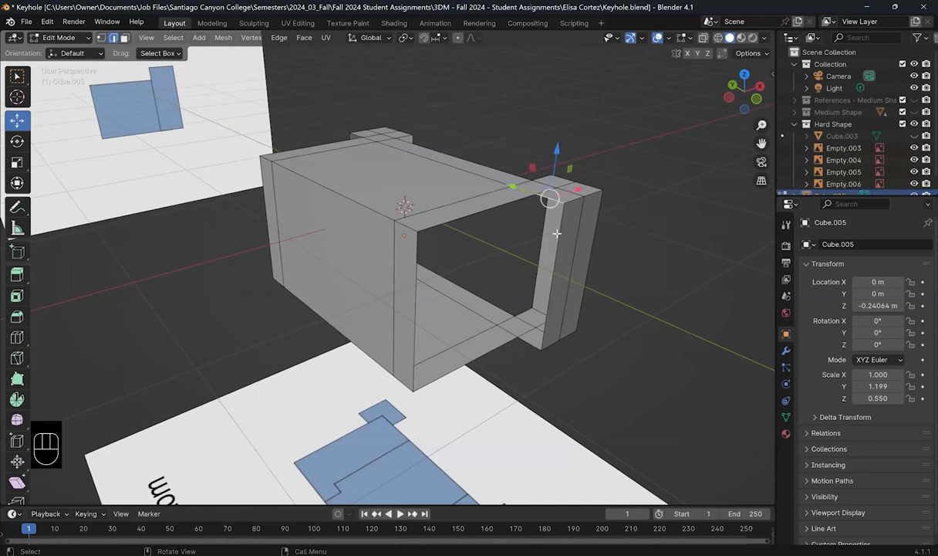
left_click(528, 343, "shift")
left_click(280, 38)
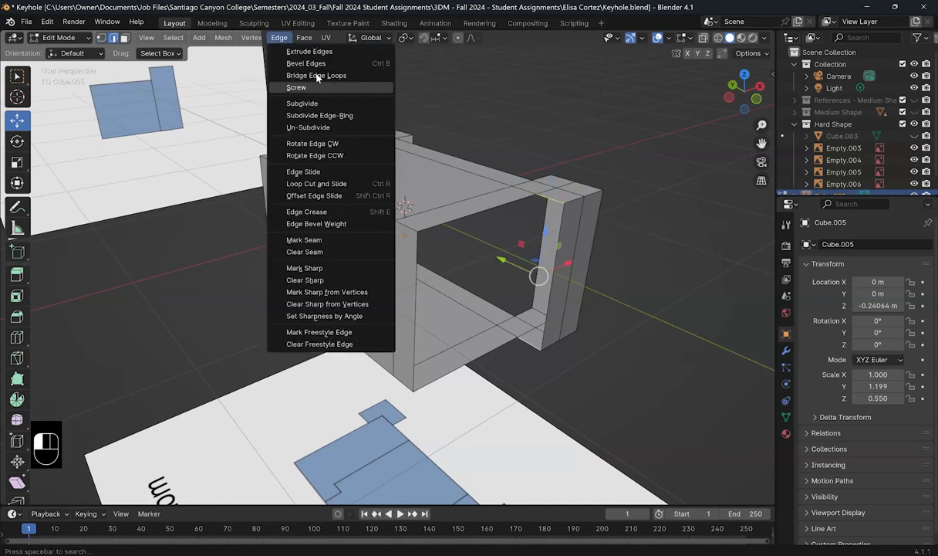
left_click(317, 75)
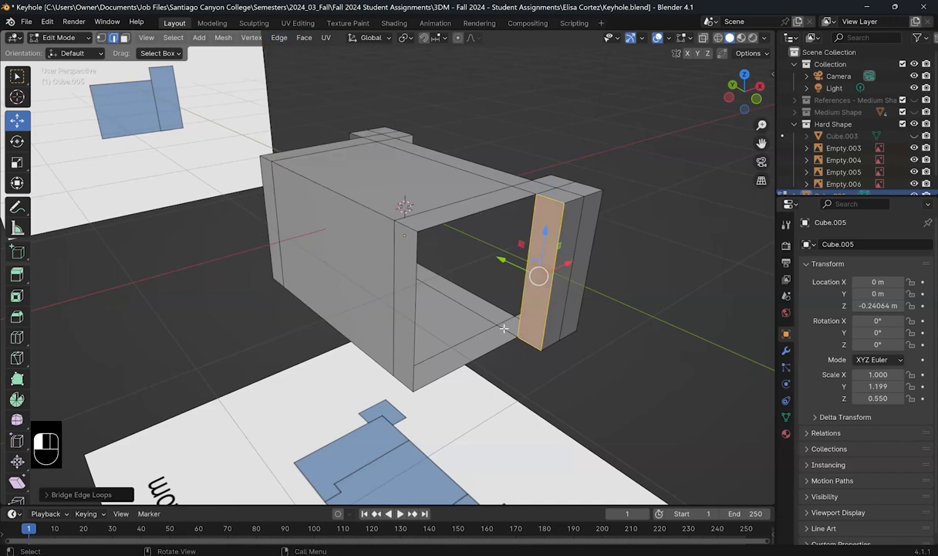
Step: Bridge the frame's top inner edge to the lower front edge with Shift+R
left_click(485, 208)
left_click(495, 346, "shift")
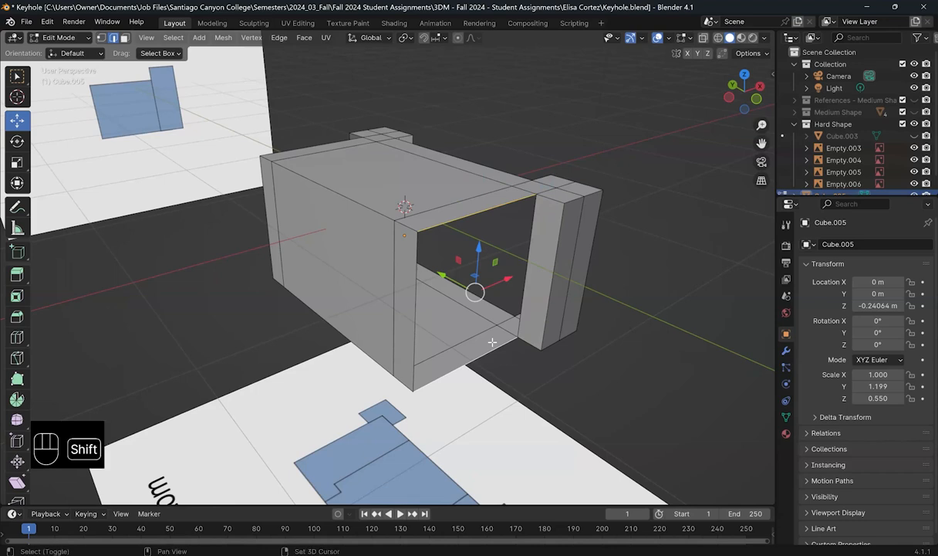
key("shift+r")
middle_click_drag(525, 257, 332, 219)
left_click(331, 217)
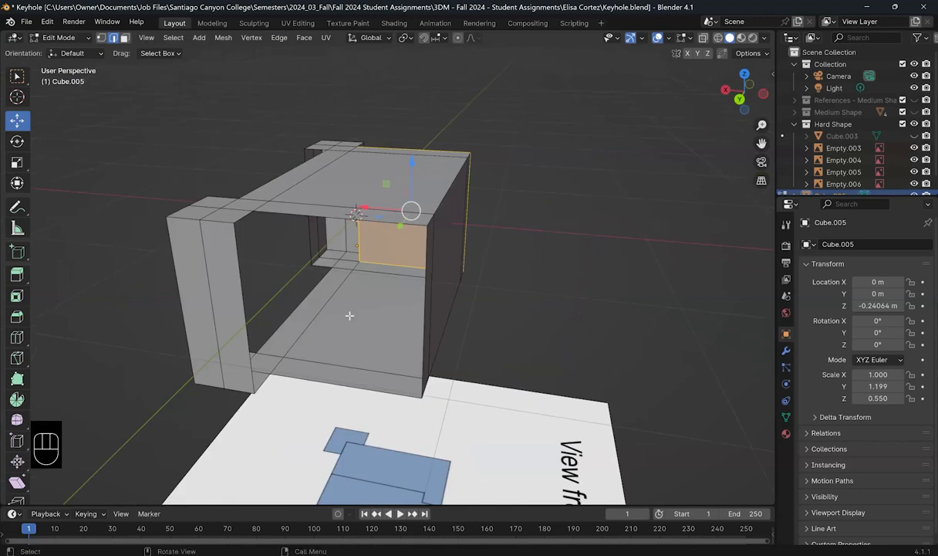
Step: Bridge the next opening and the narrow gap by repeating Bridge Edge Loops
left_click(343, 370, "shift")
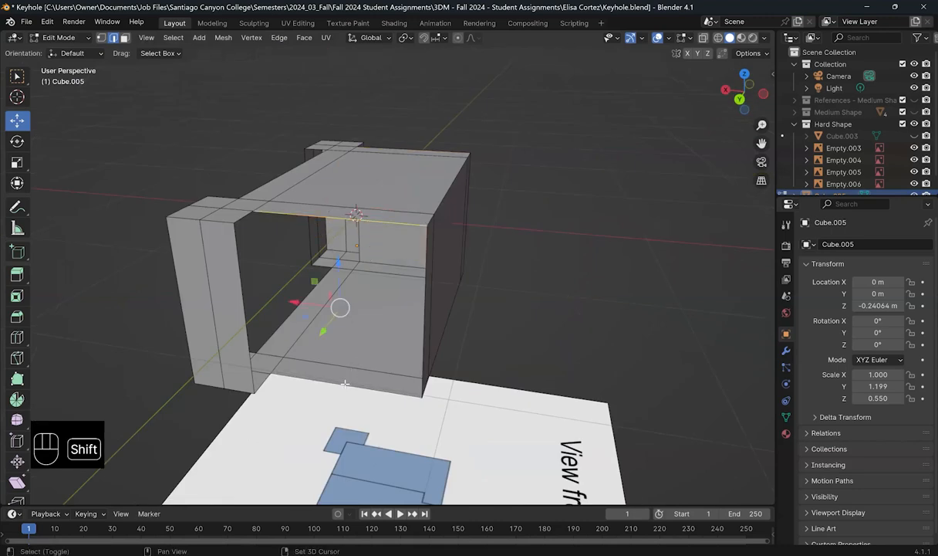
key("shift+r")
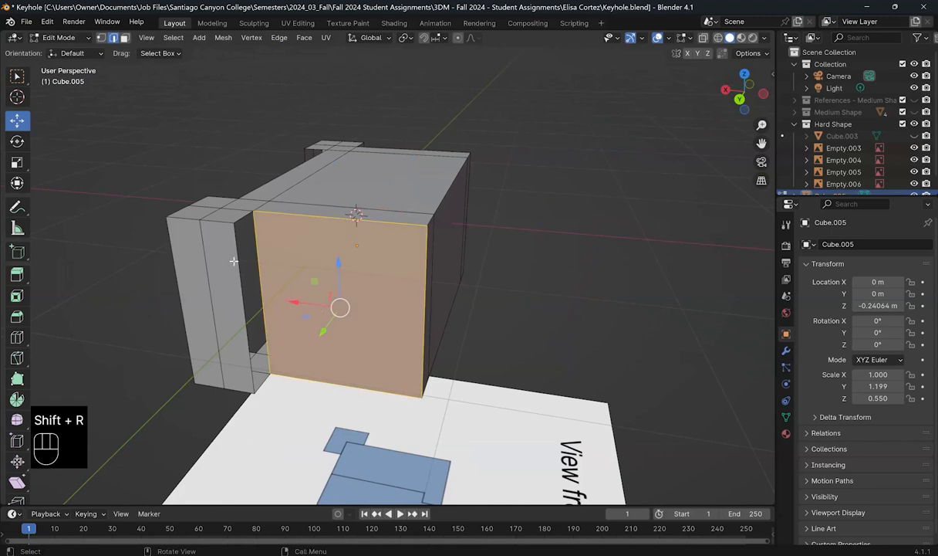
left_click(244, 217)
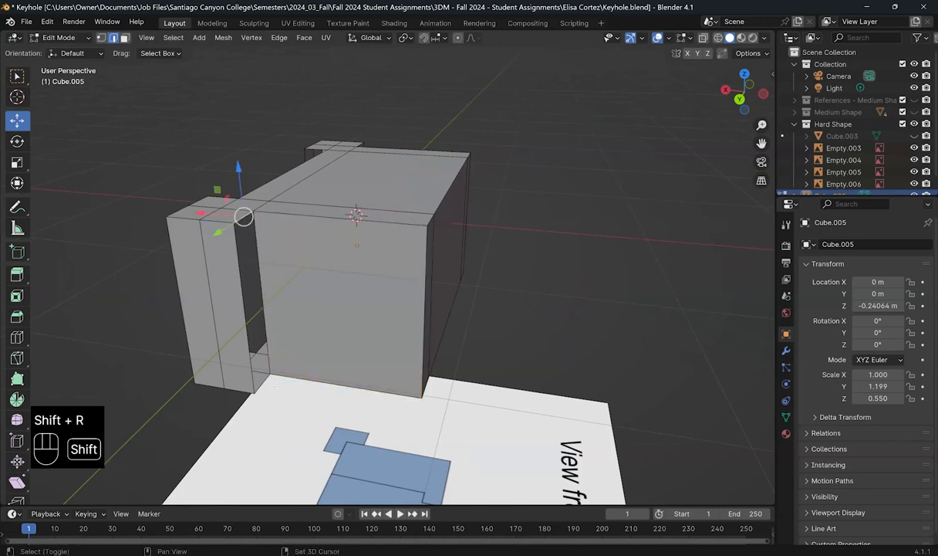
left_click(252, 383, "shift")
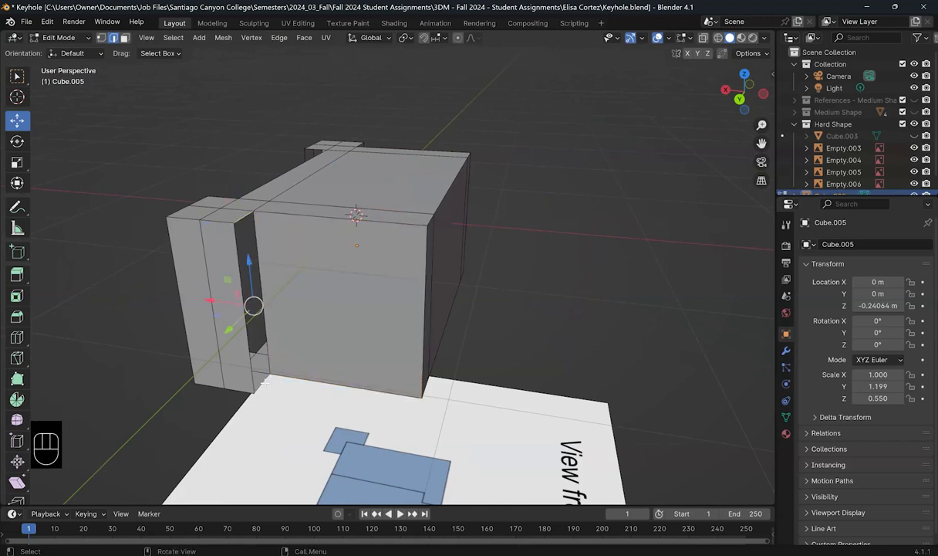
key("shift+r")
middle_click_drag(402, 382, 550, 217)
Step: Select the right pillar gap and front face border edges and bridge them to close the front wall
left_click(521, 205, "shift")
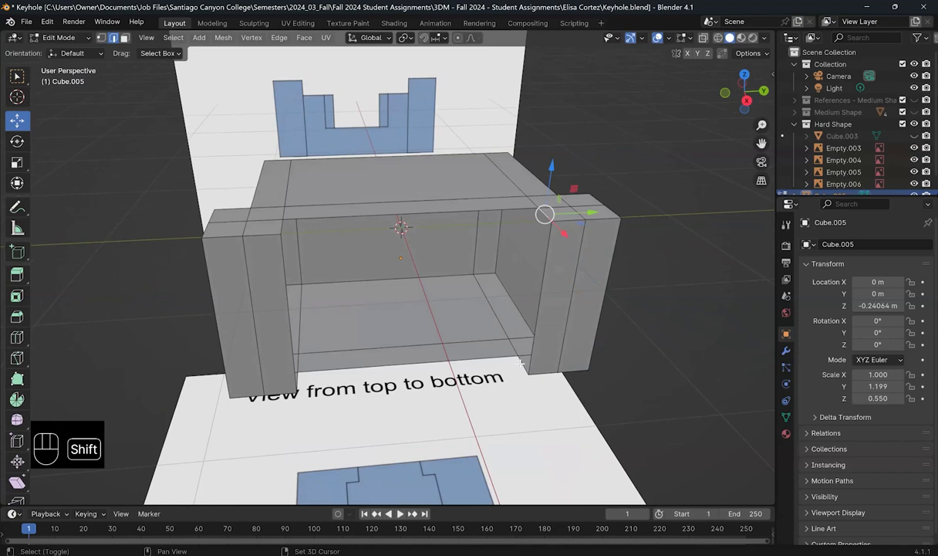
left_click(440, 204, "shift")
left_click(441, 210, "shift")
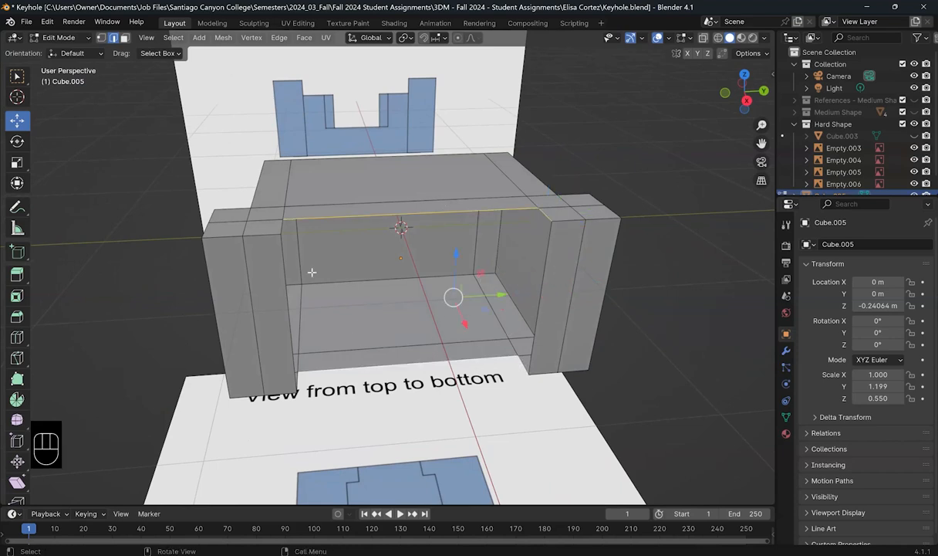
middle_click_drag(297, 259, 240, 206)
left_click(265, 336, "shift")
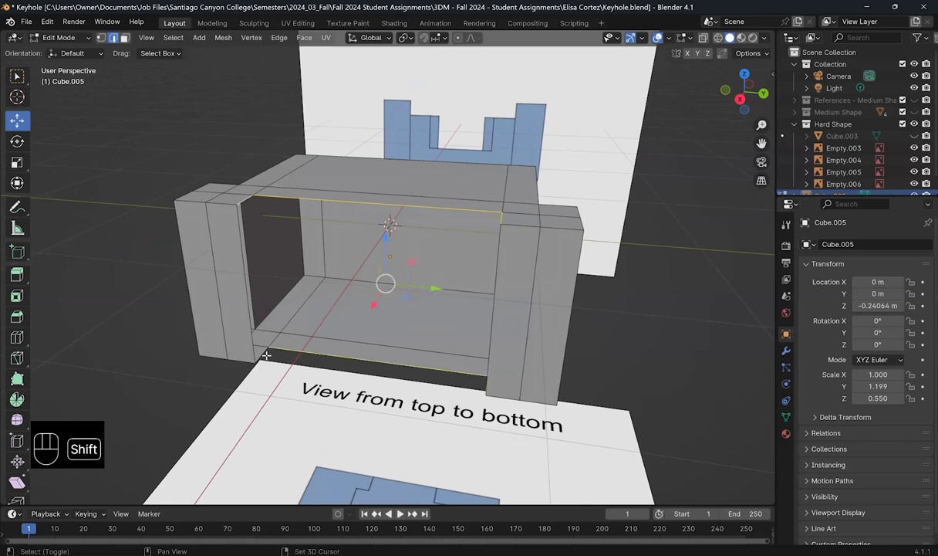
left_click(255, 334, "shift")
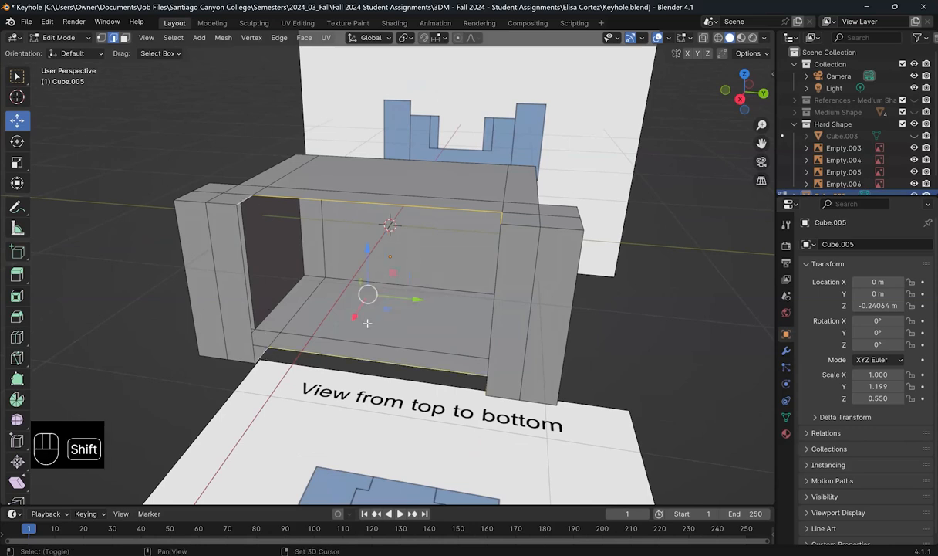
key("shift+r")
middle_click_drag(522, 296, 388, 297)
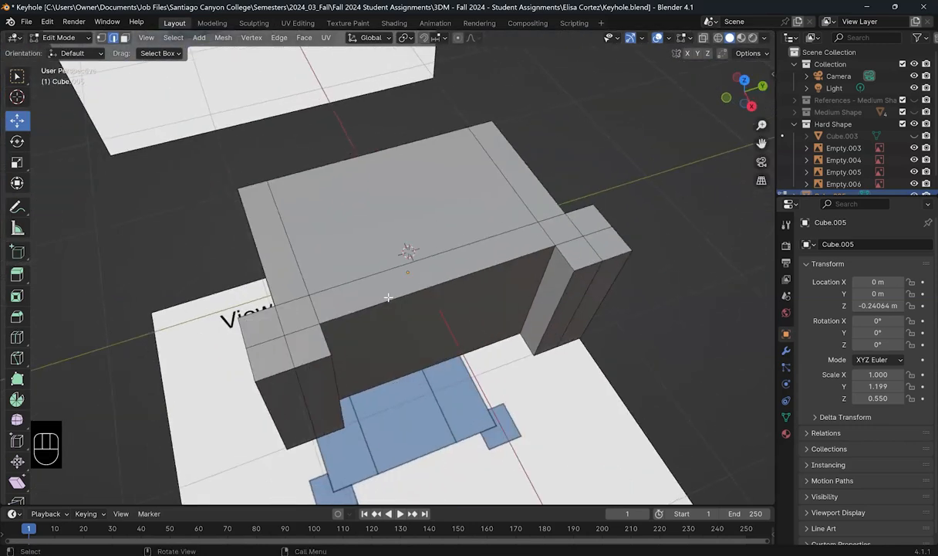
Step: Enable X-ray and check the block against the front, top and side references
key("KP_1")
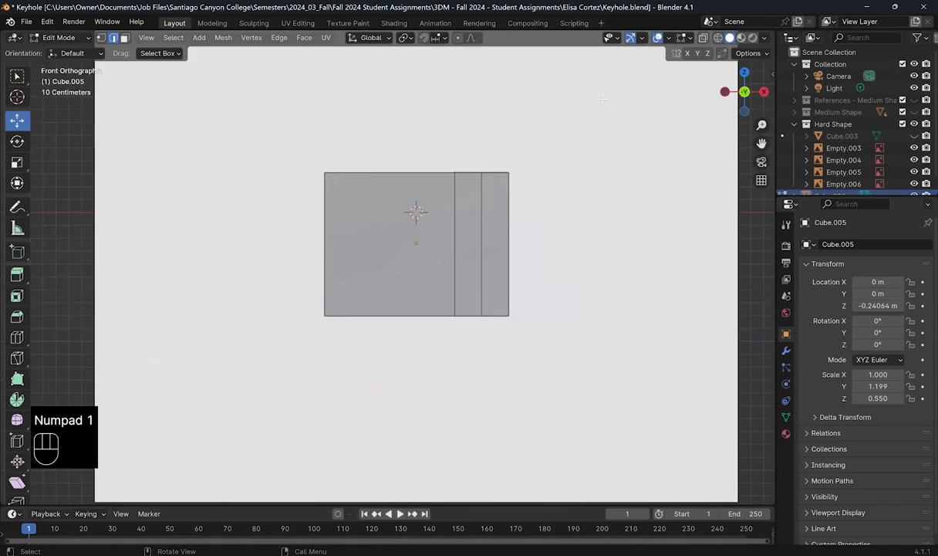
key("KP_7")
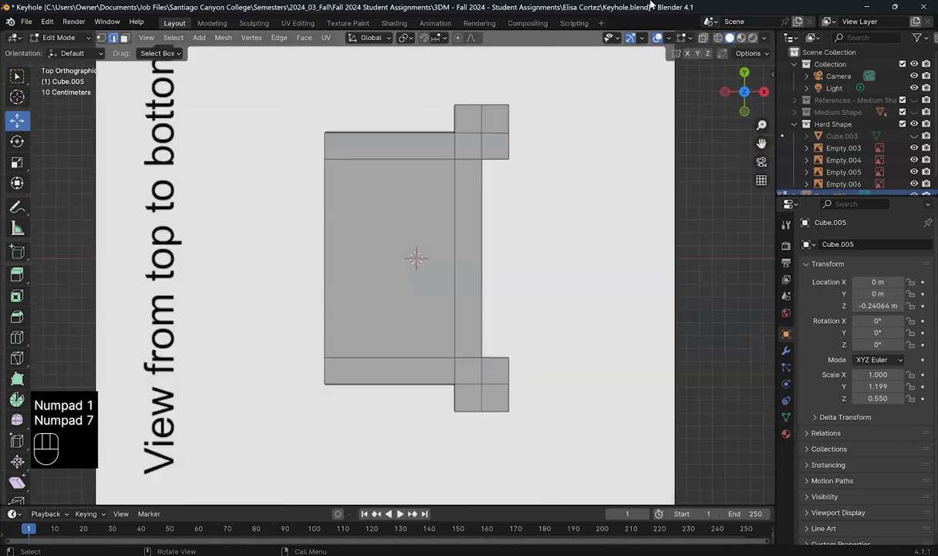
left_click(703, 38)
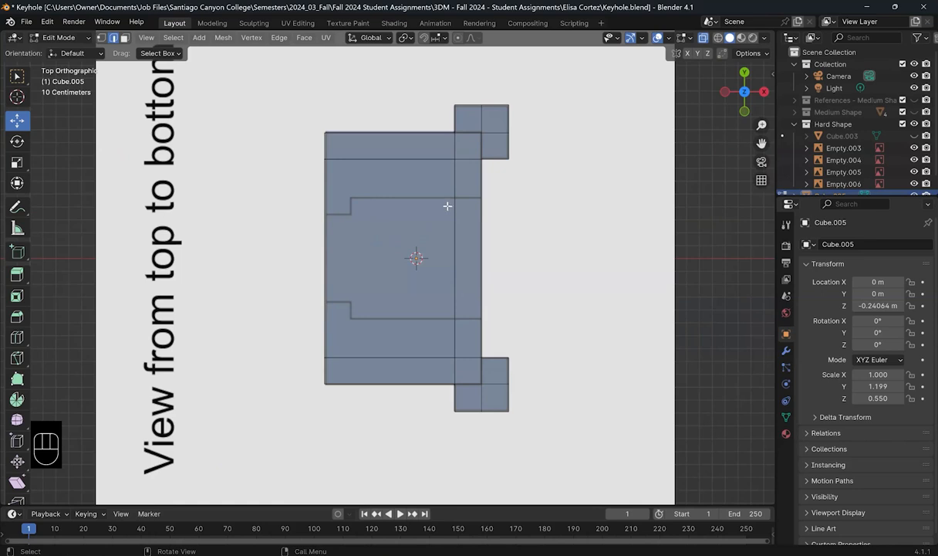
key("KP_3")
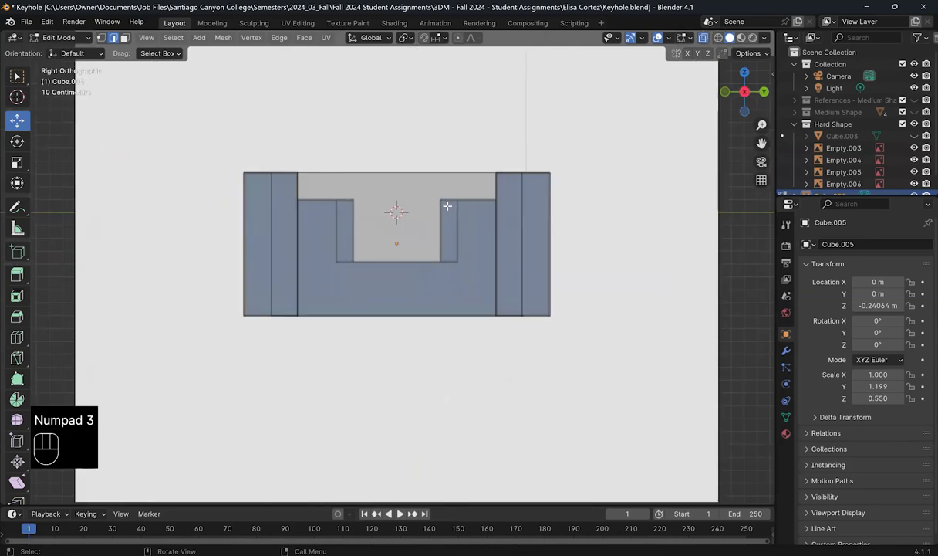
key("KP_1")
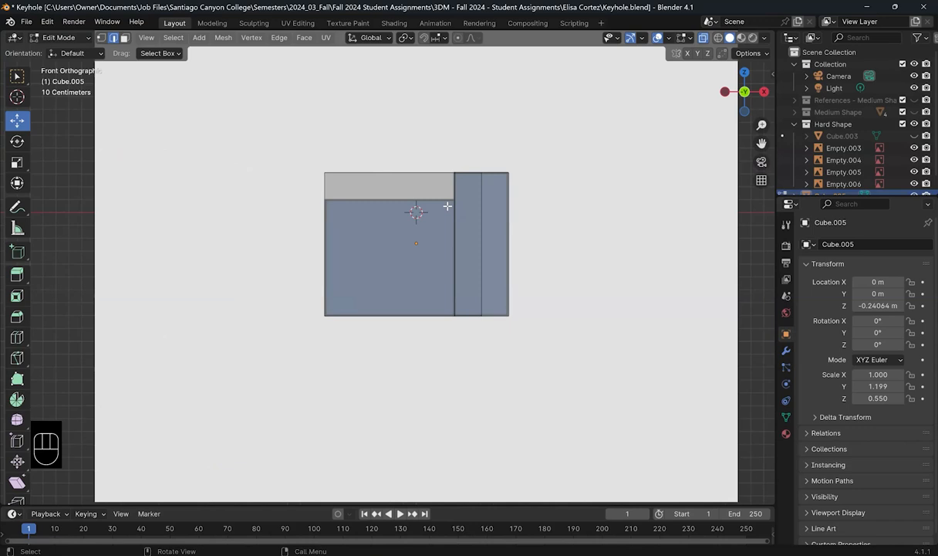
key("ctrl")
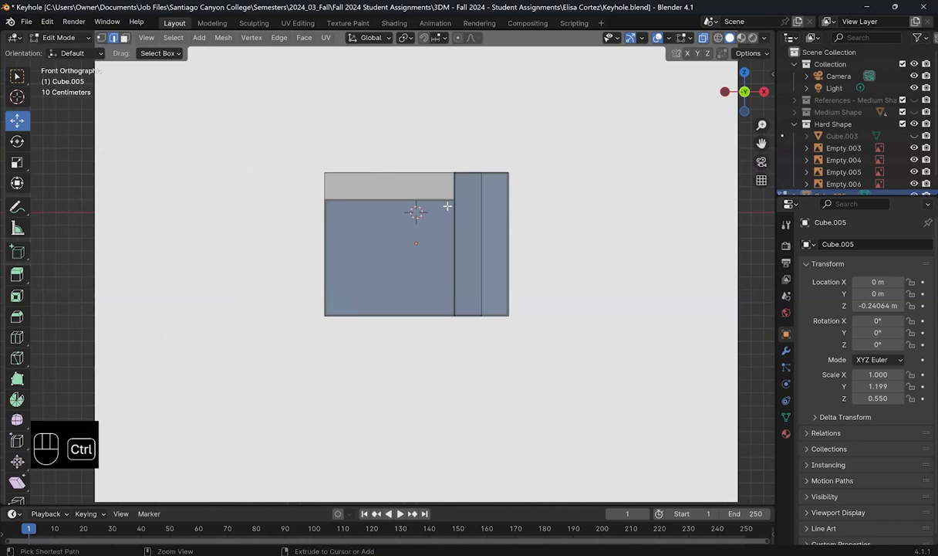
Step: Add a horizontal loop cut slid up just below the block's top
key("ctrl+r")
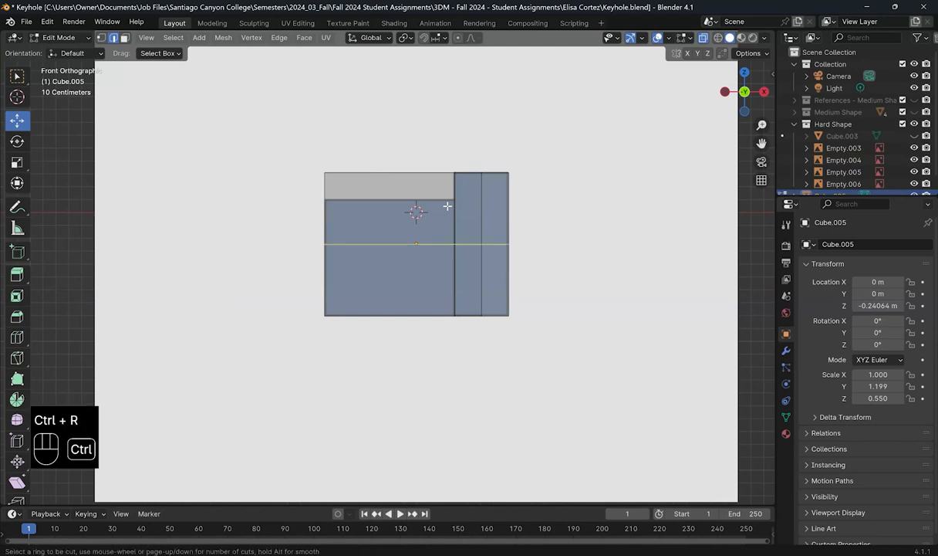
left_click(425, 196)
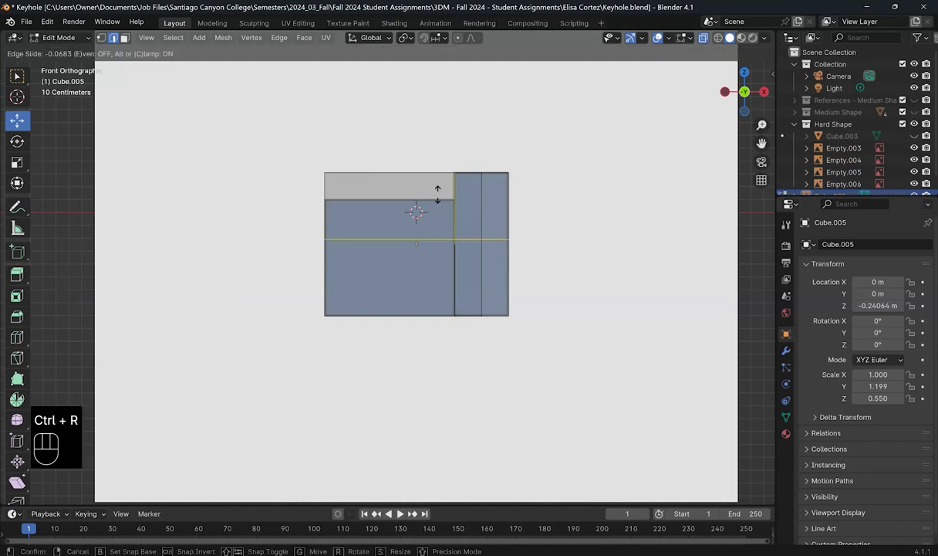
left_click(422, 159)
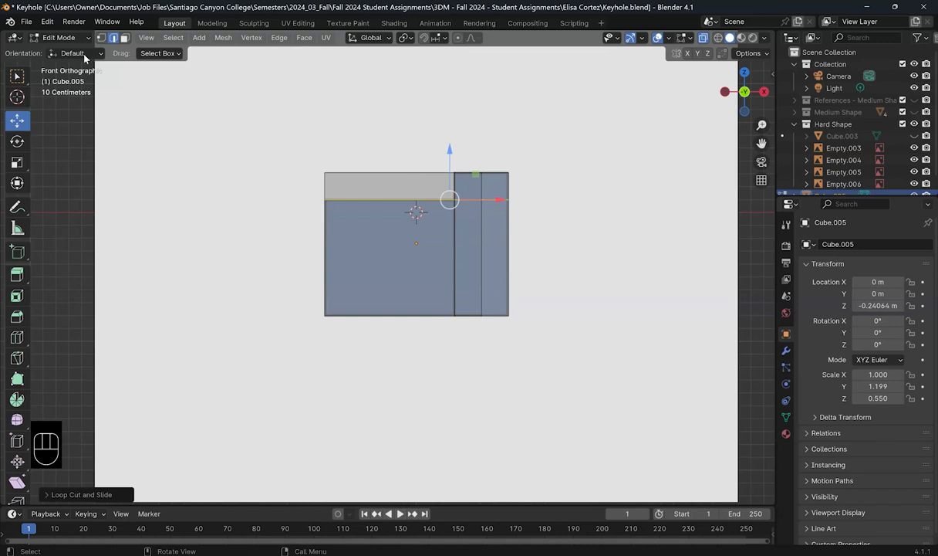
Step: Delete the middle faces above the new loop, leaving the end pillars taller
key("3")
left_click_drag(320, 155, 424, 192)
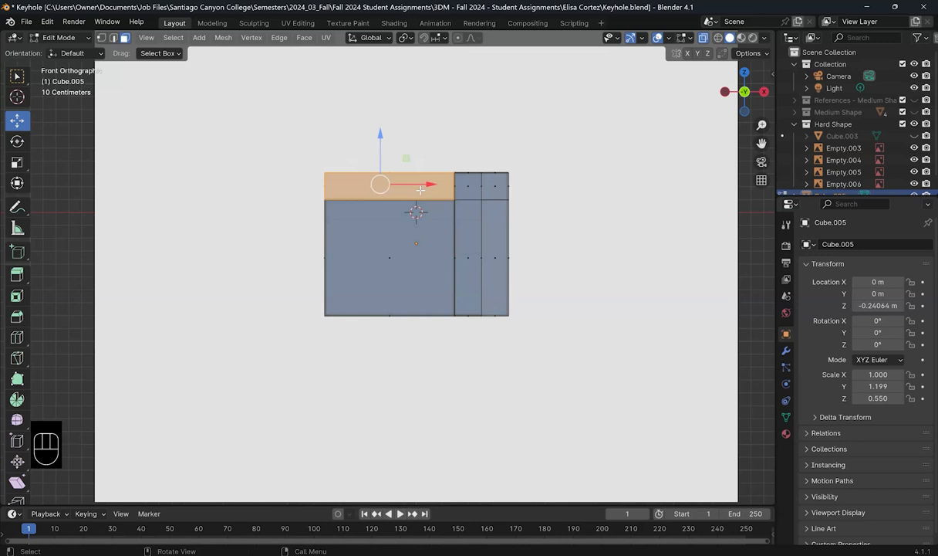
key("x")
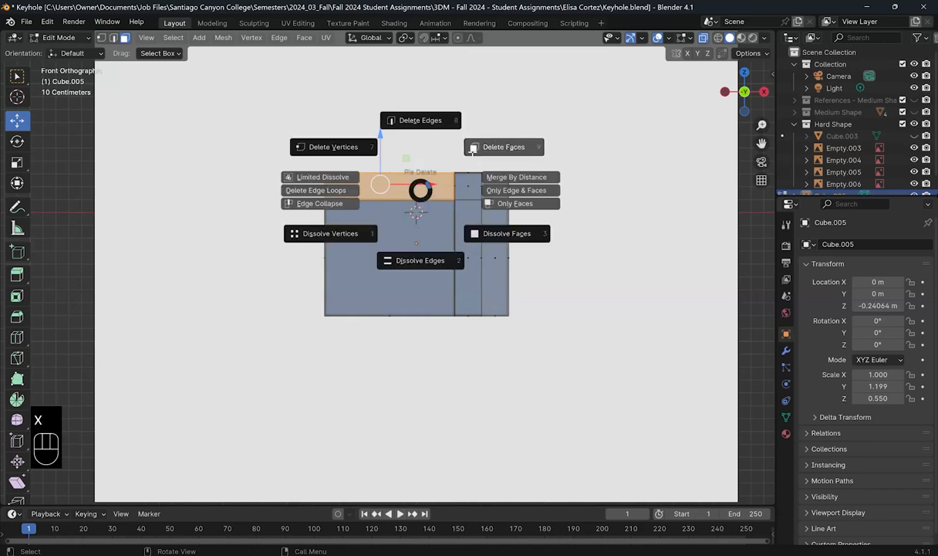
left_click(473, 147)
middle_click_drag(479, 226, 556, 217)
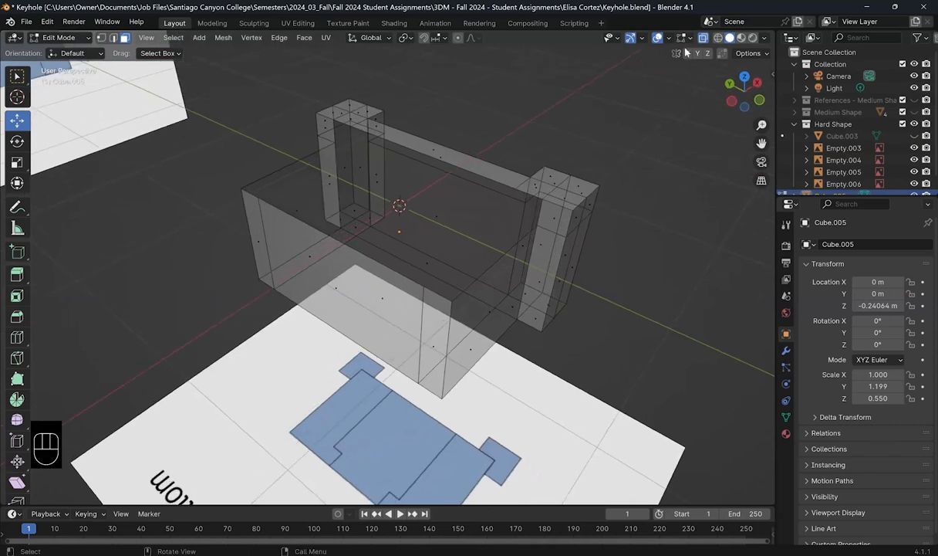
Step: Turn off X-ray, orbit, and select the inner floor and the front wall's end face
key("alt+z")
middle_click_drag(440, 206, 409, 276)
scroll(482, 230, "up", 3)
scroll(466, 253, "down", 1)
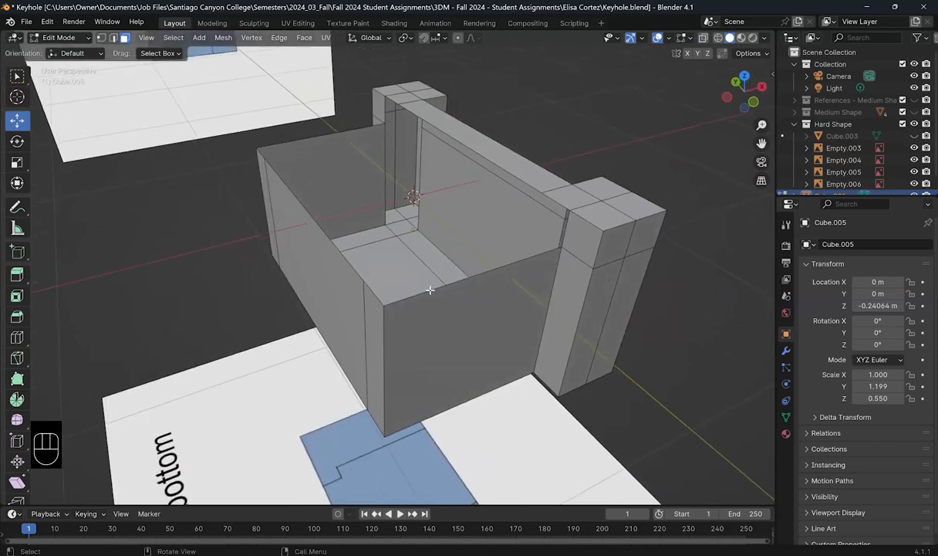
left_click(370, 282)
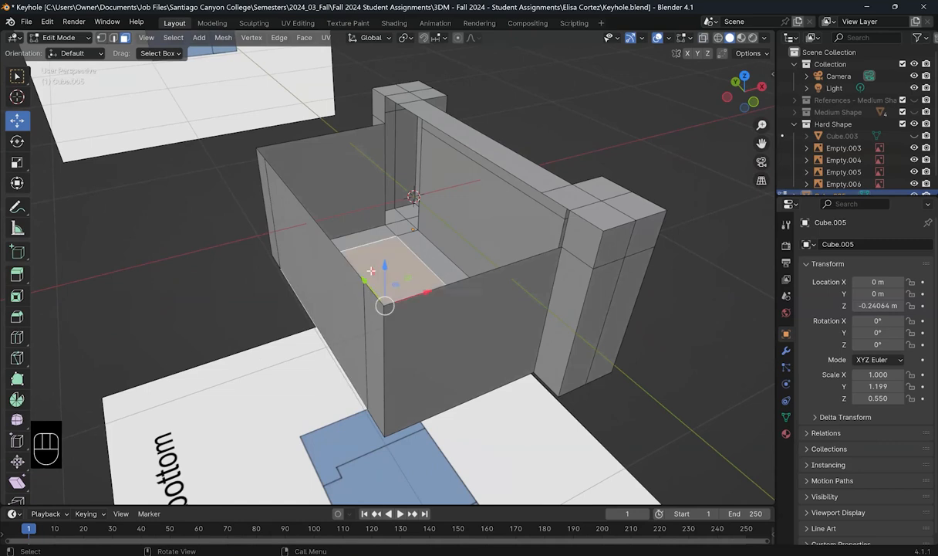
middle_click_drag(435, 256, 484, 256)
left_click(485, 255)
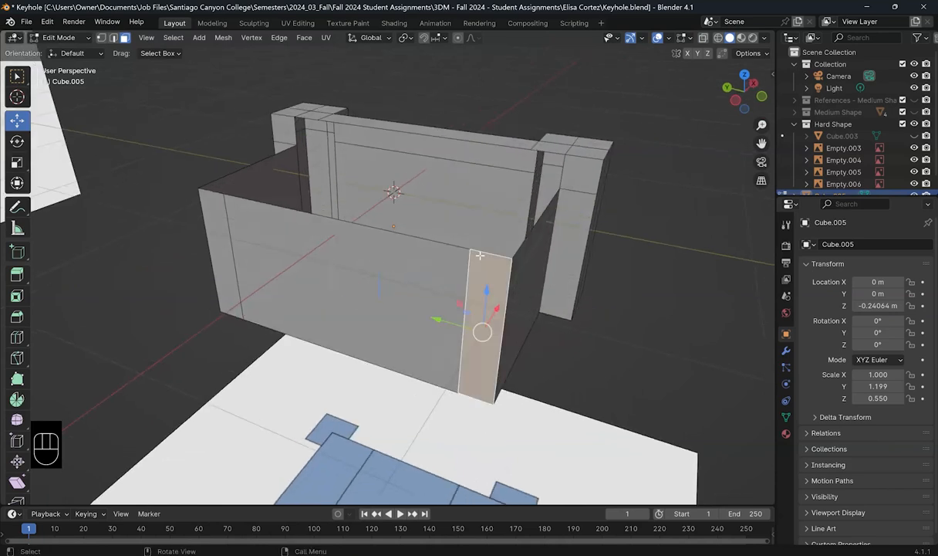
Step: In edge select mode, pick the front wall's end and long top edges
key("2")
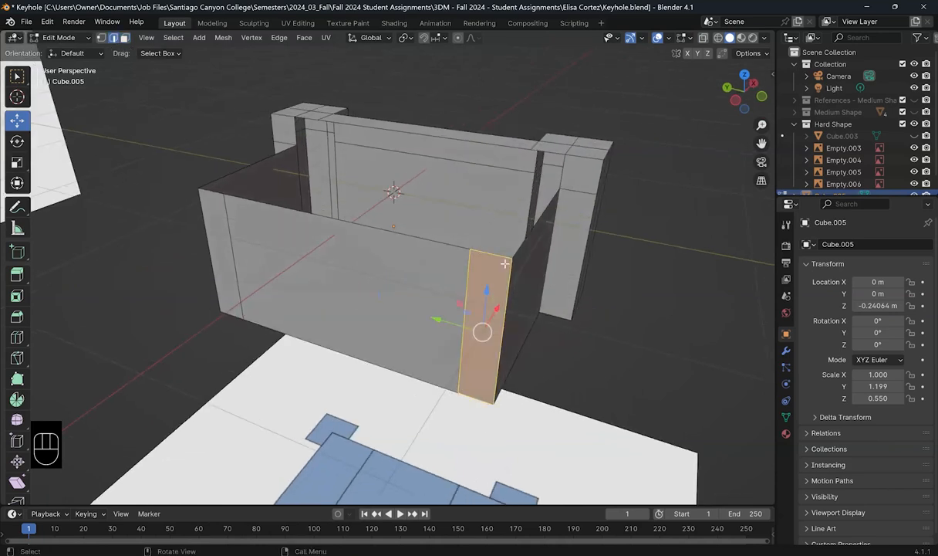
left_click(421, 239)
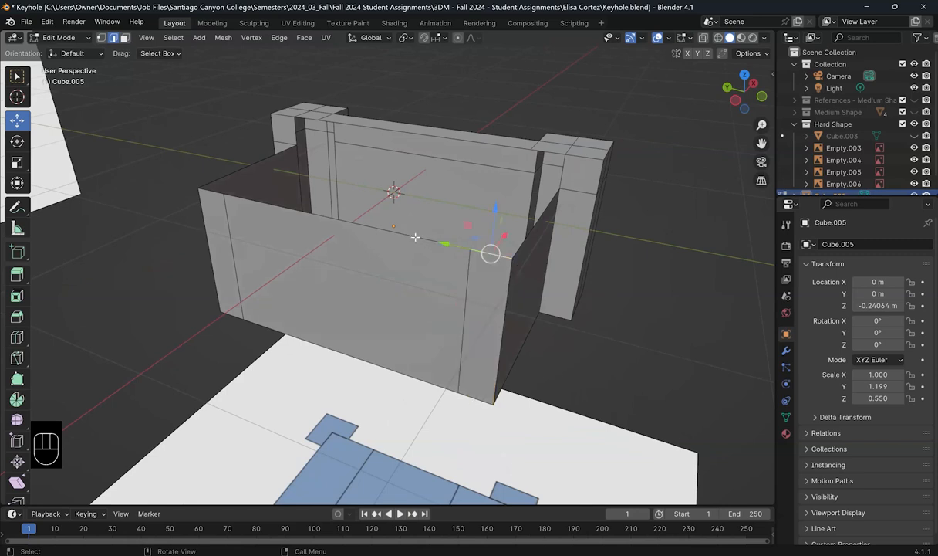
left_click(227, 193, "shift")
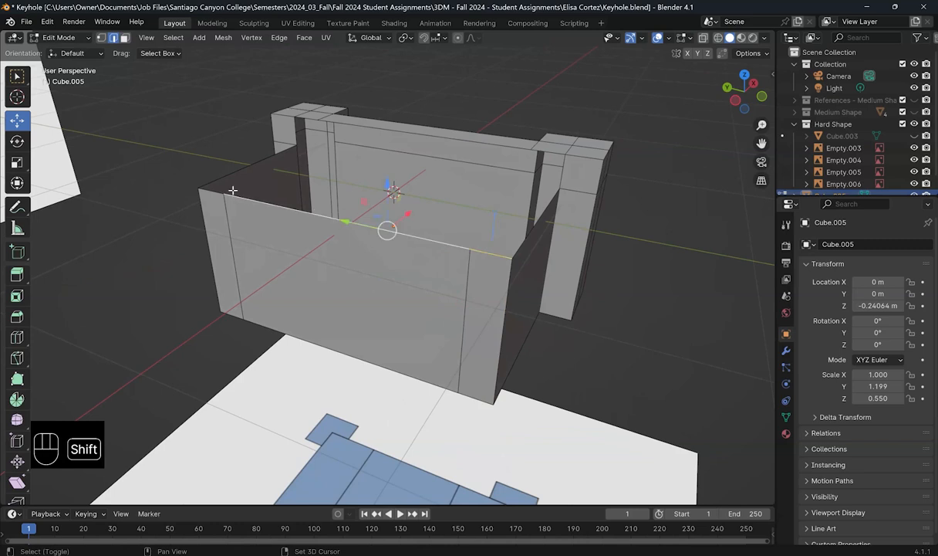
left_click(212, 192, "shift")
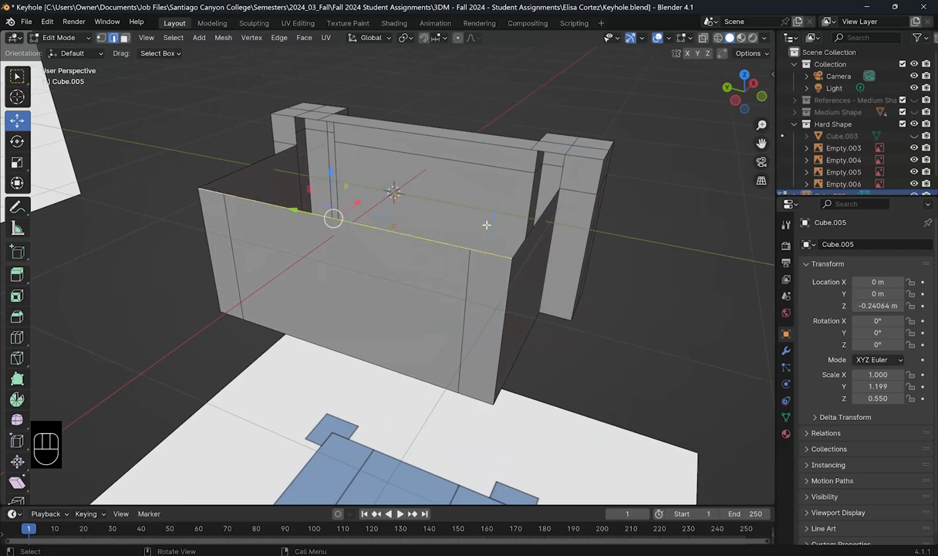
mouse_move(443, 233)
middle_mouse_down()
mouse_move(413, 234)
mouse_move(425, 229)
middle_mouse_up()
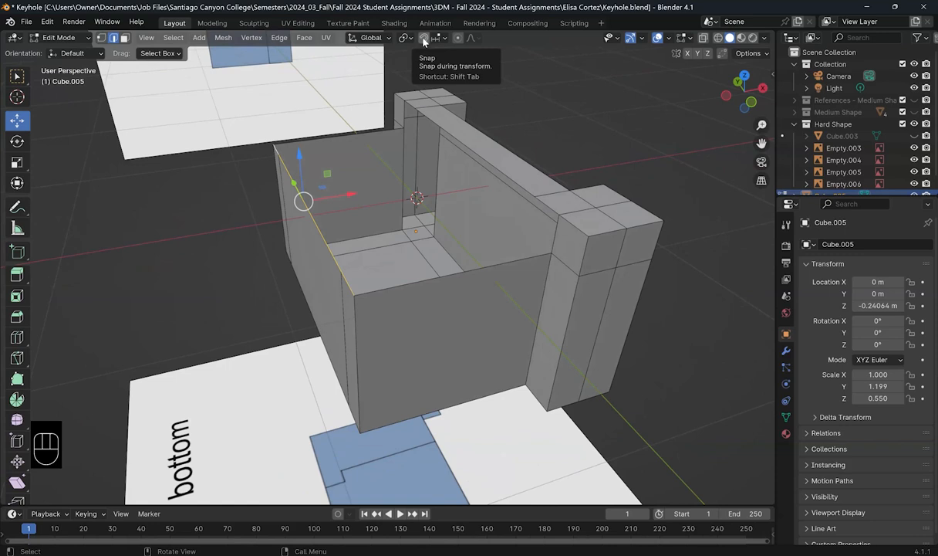
Step: Turn on snapping and set the snap target to Vertex instead of Increment
left_click(424, 39)
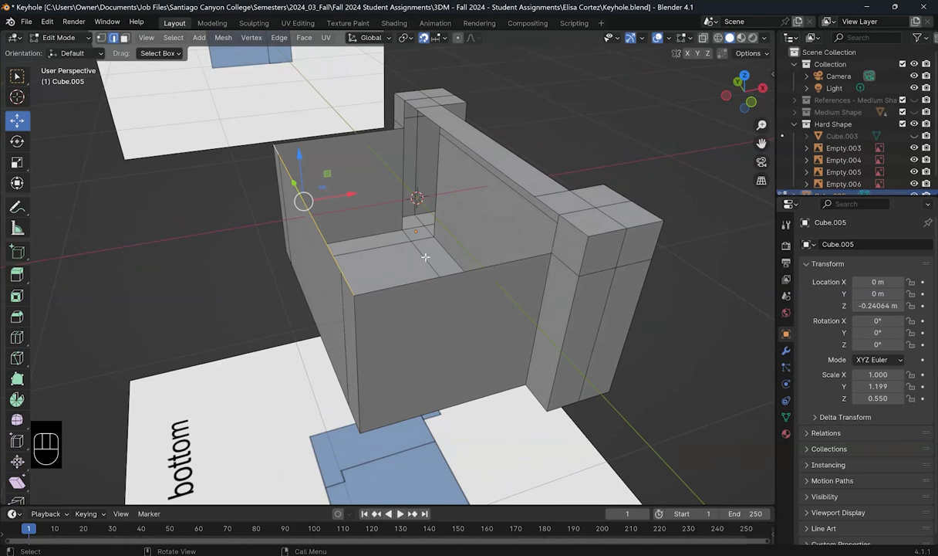
left_click(440, 39)
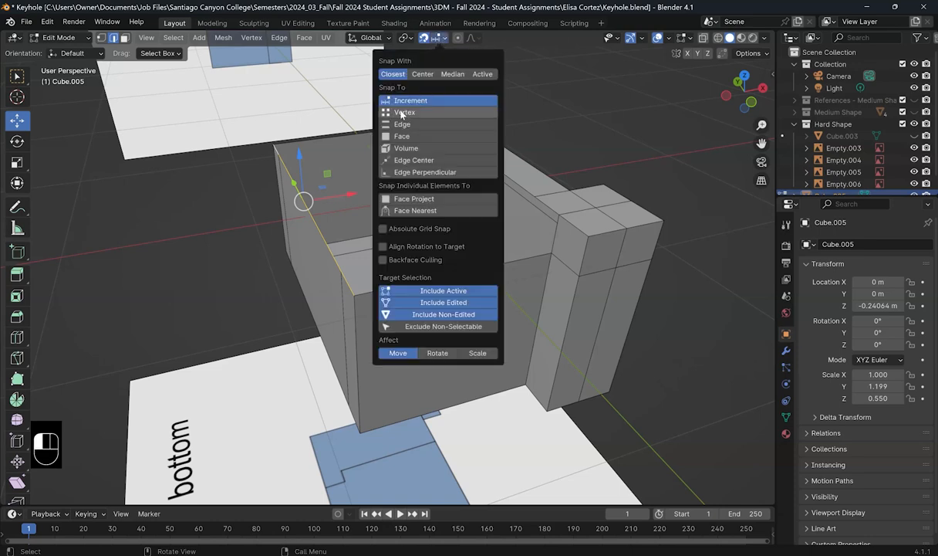
left_click(401, 114)
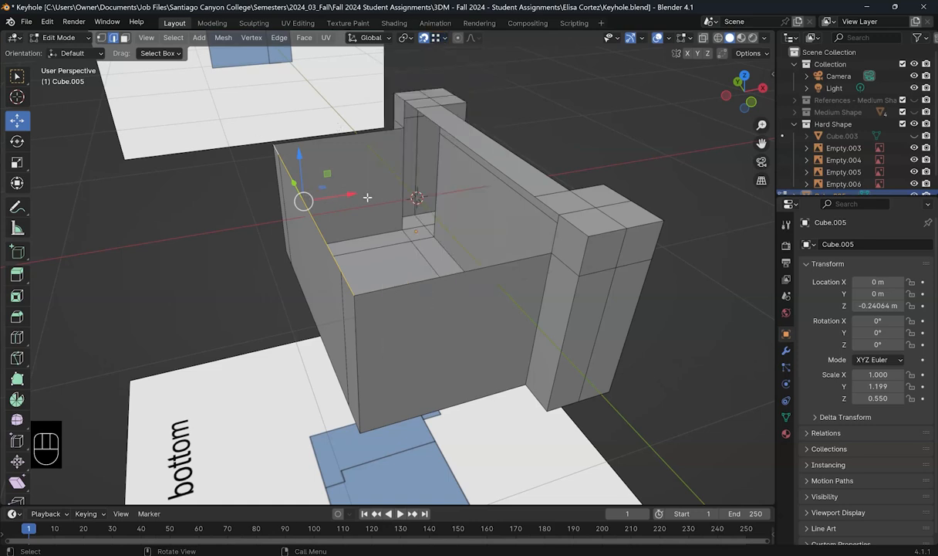
middle_click_drag(361, 197, 375, 202)
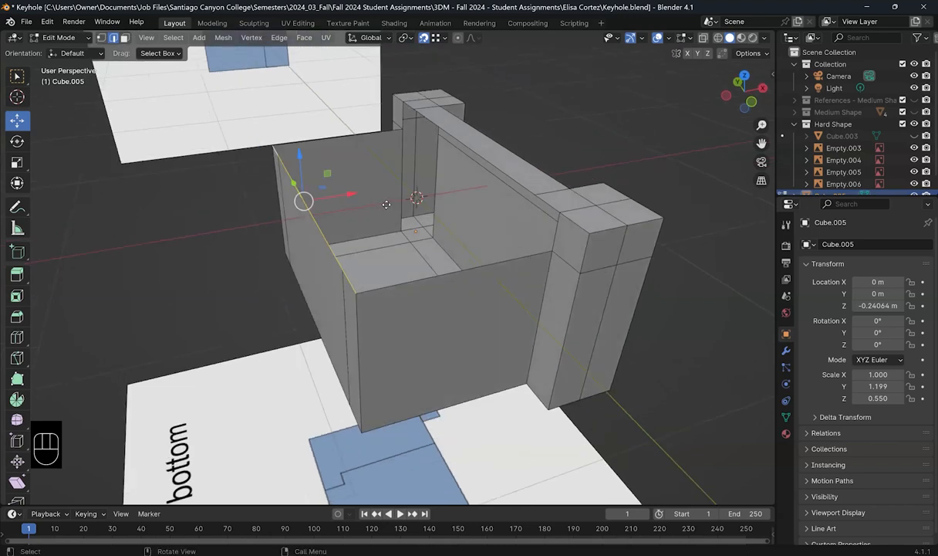
Step: Extrude the wall's top edge along X, snapping it onto the far vertex
key("e")
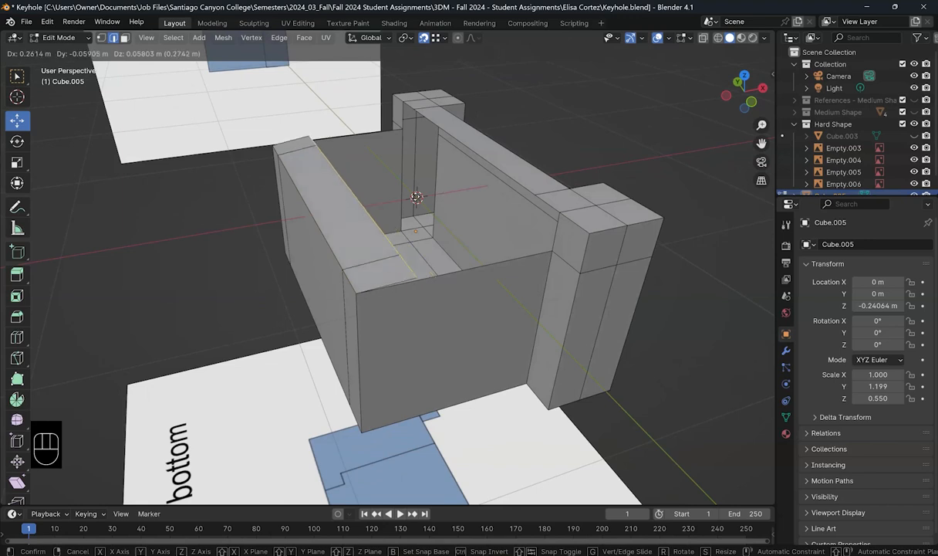
key("x")
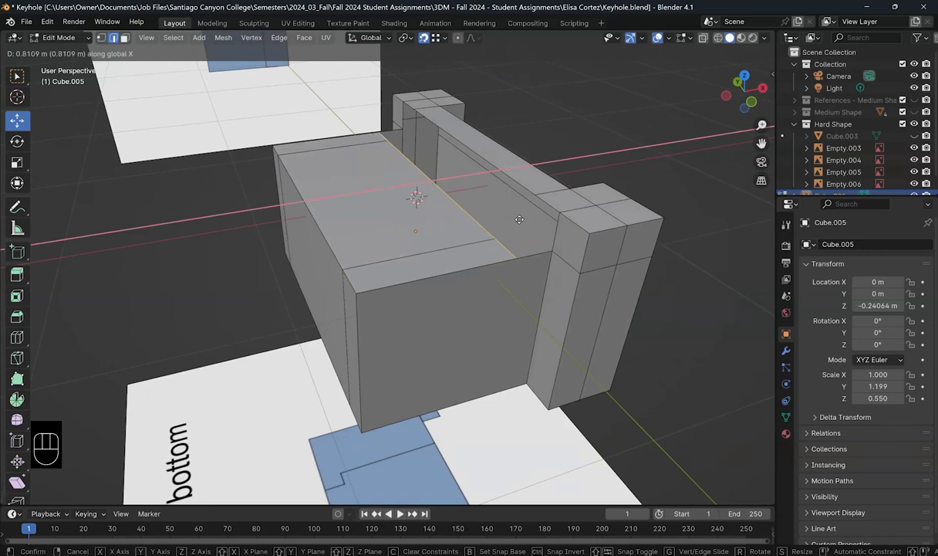
key("ctrl")
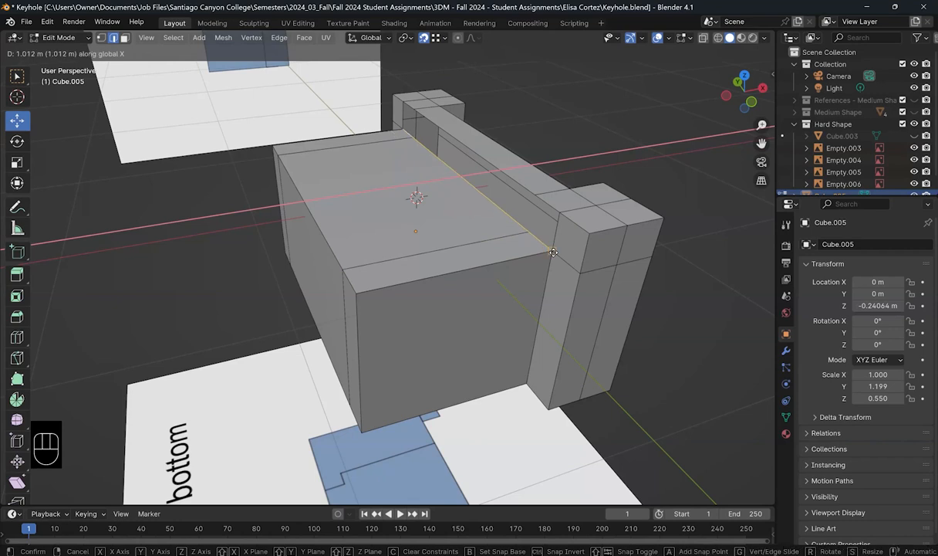
left_click(552, 252)
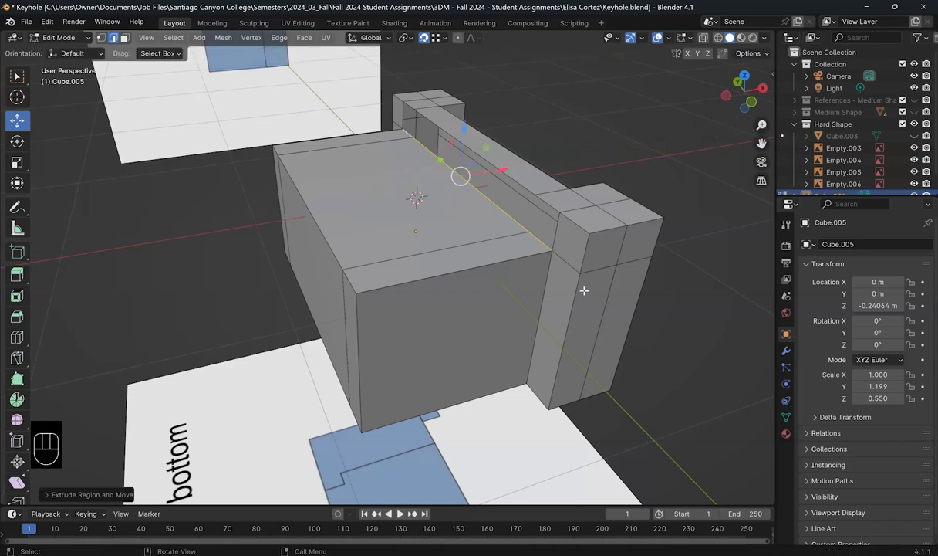
scroll(584, 290, "up", 2)
middle_click_drag(554, 251, 220, 310, "shift")
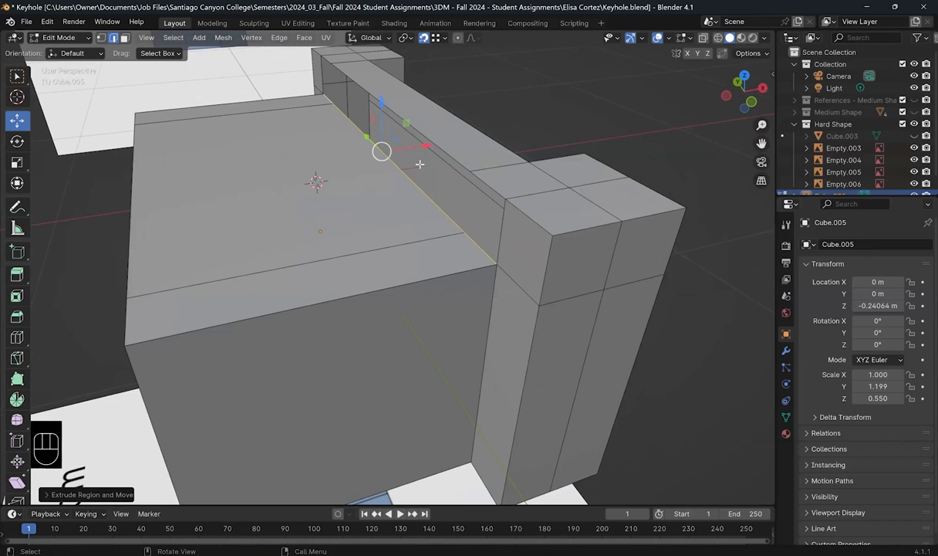
Step: Undo raising the top face and select the corner vertex where the top meets the wall
left_click_drag(380, 101, 490, 190)
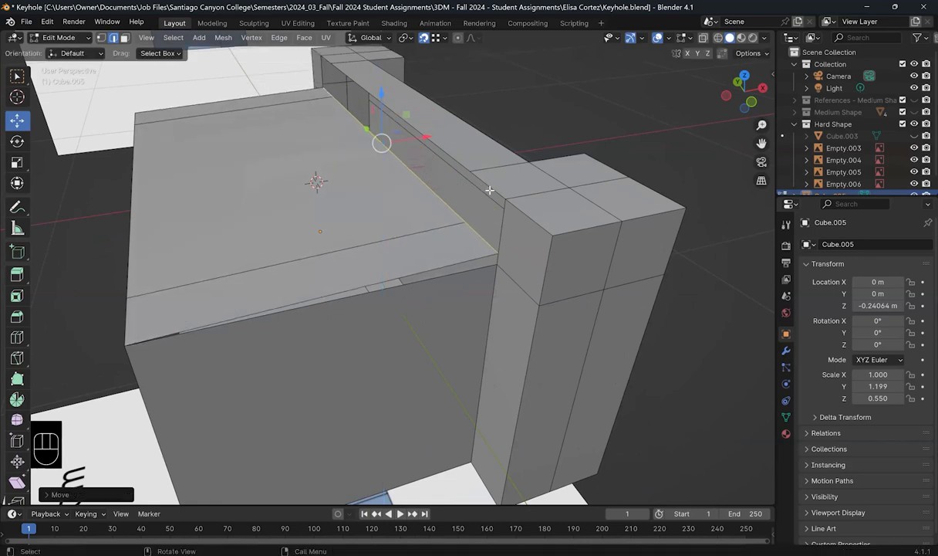
key("ctrl")
key("ctrl+z")
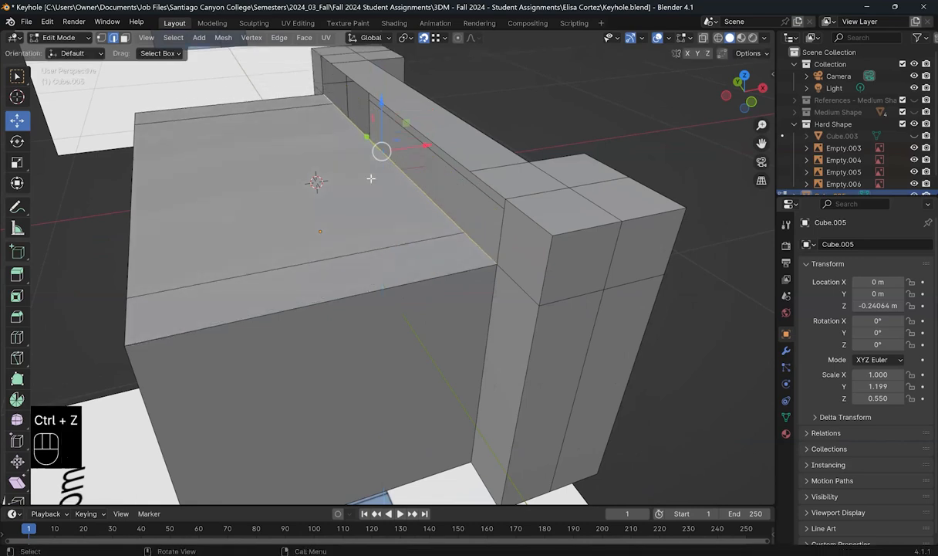
left_click(101, 37)
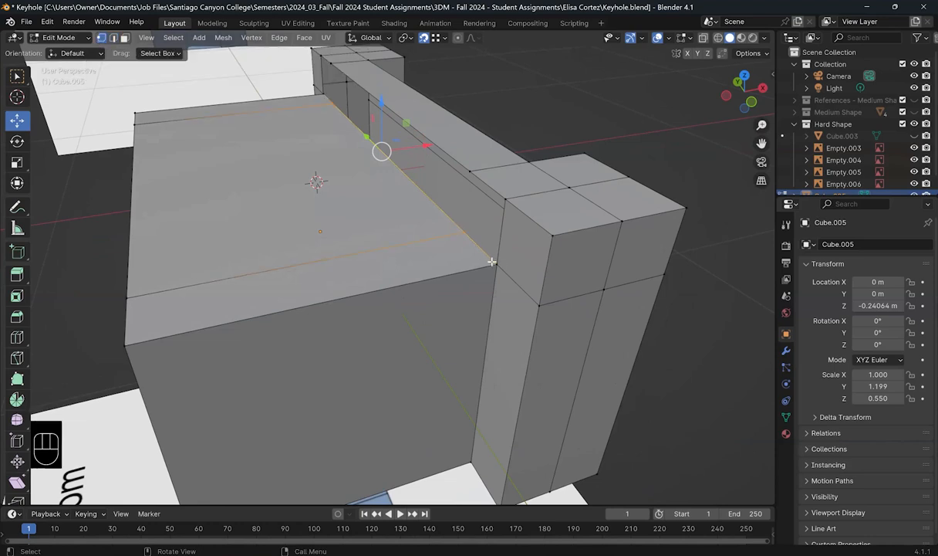
mouse_move(493, 263)
left_mouse_down()
mouse_move(503, 269)
mouse_move(496, 265)
left_mouse_up()
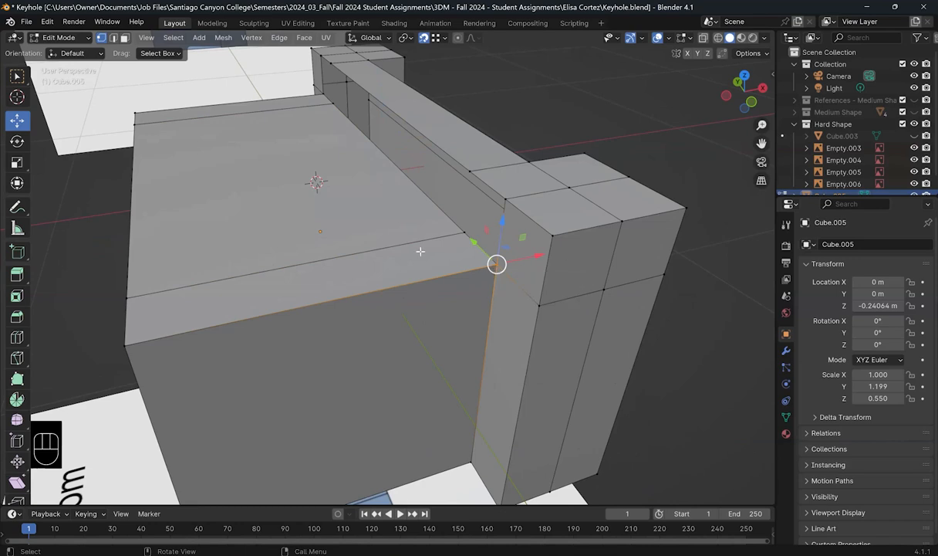
middle_click_drag(530, 261, 616, 252, "shift")
scroll(616, 251, "down", 2)
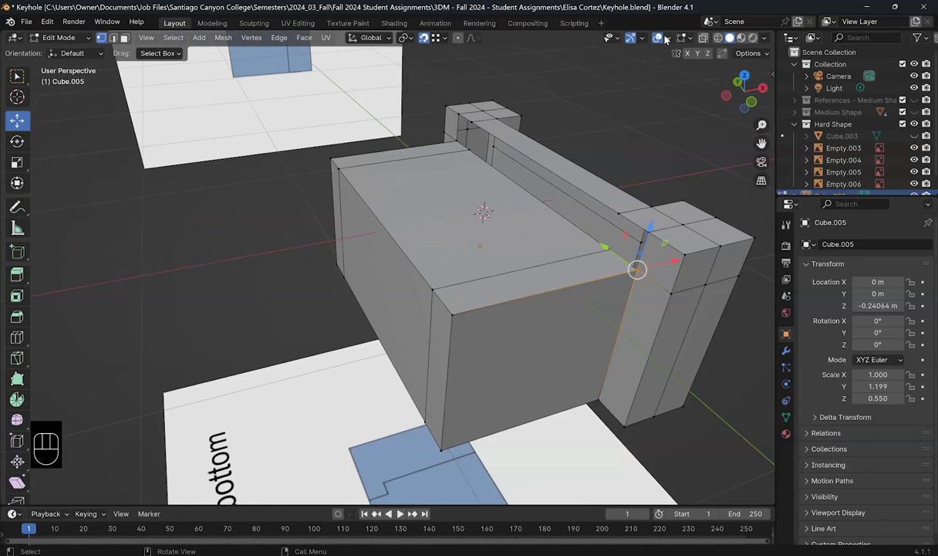
Step: Turn on the Statistics overlay, showing 62 vertices, 116 edges, 55 faces and 110 triangles
left_click(667, 39)
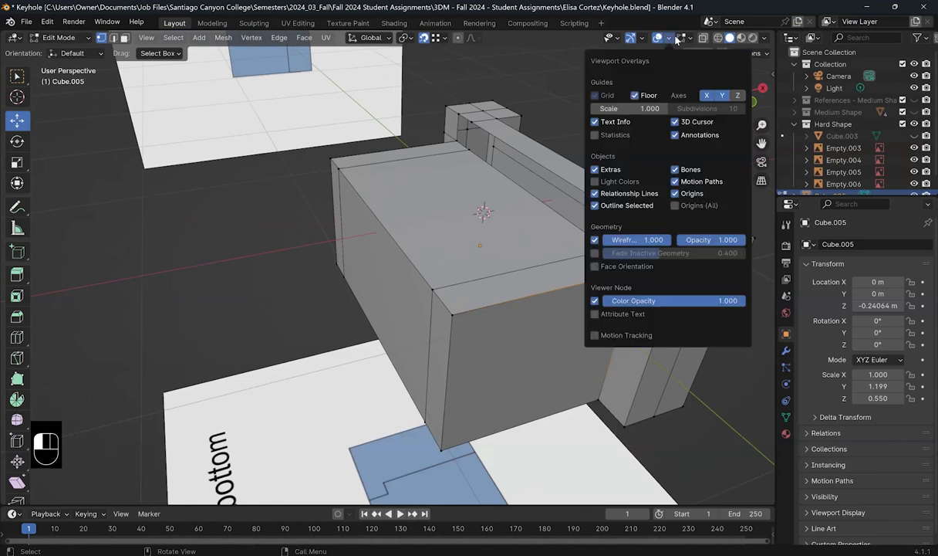
left_click(767, 38)
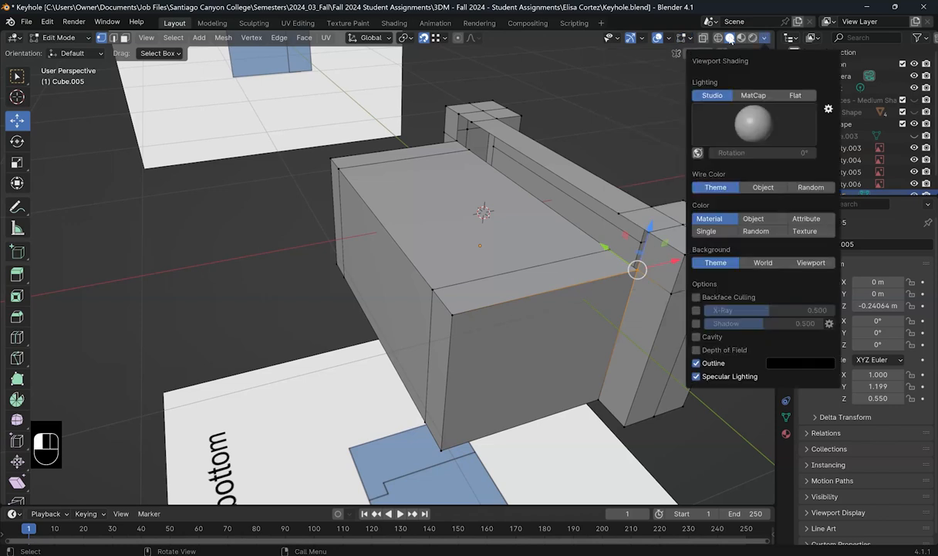
left_click(643, 38)
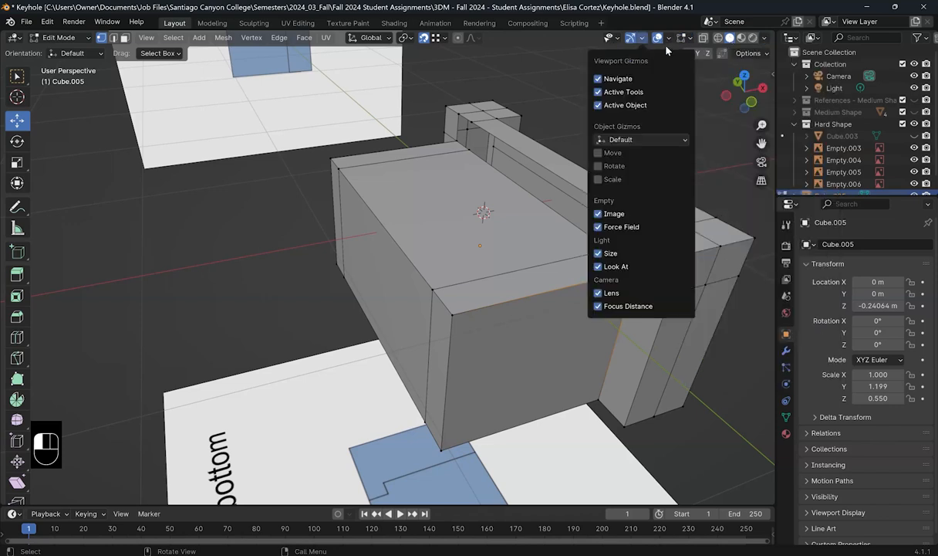
mouse_move(665, 41)
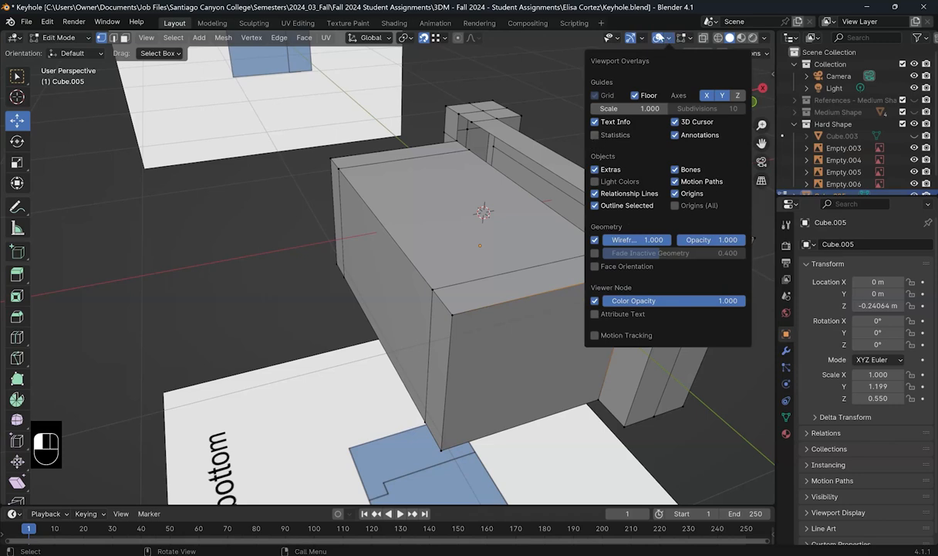
left_click(669, 37)
left_click(595, 135)
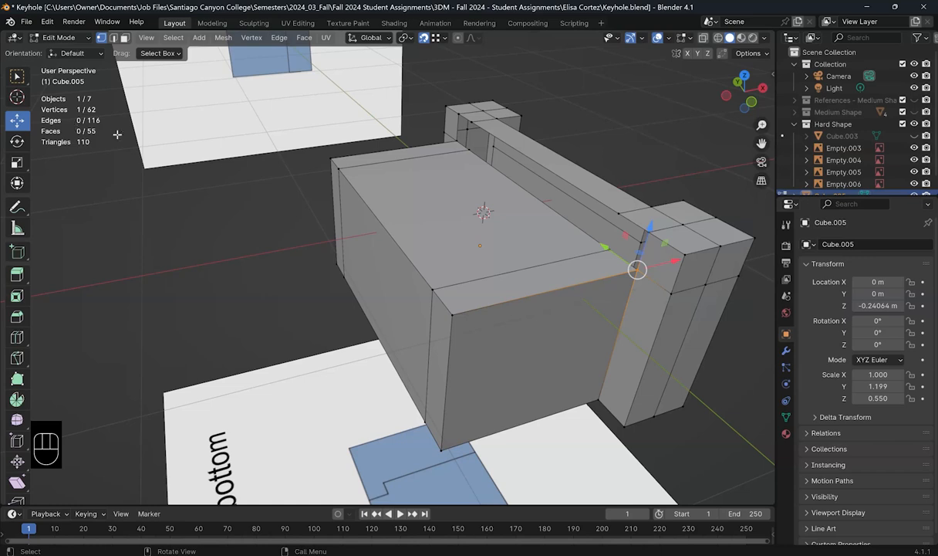
middle_click_drag(463, 234, 397, 234, "shift")
Step: With X-ray on, merge the first overlapping vertex pair at their center
scroll(540, 261, "up", 3)
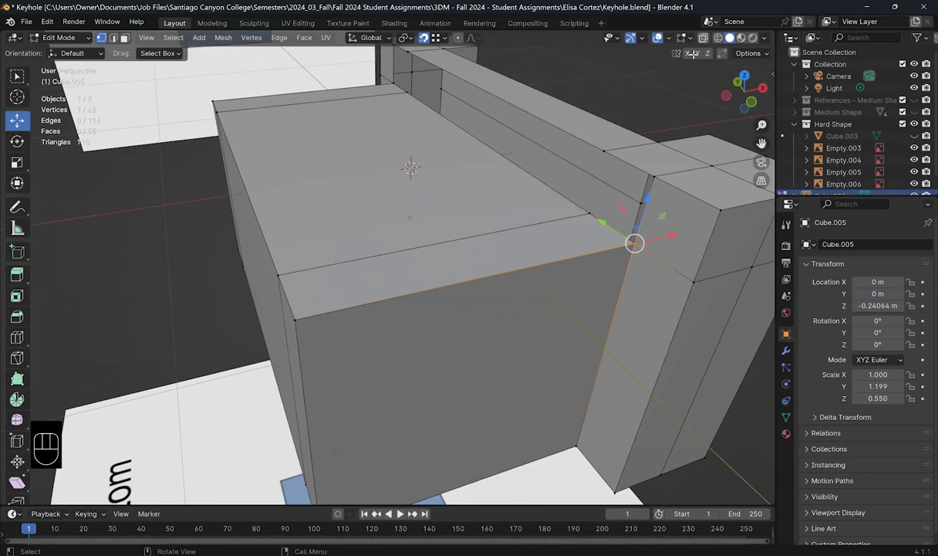
key("alt+z")
left_click_drag(615, 213, 634, 250)
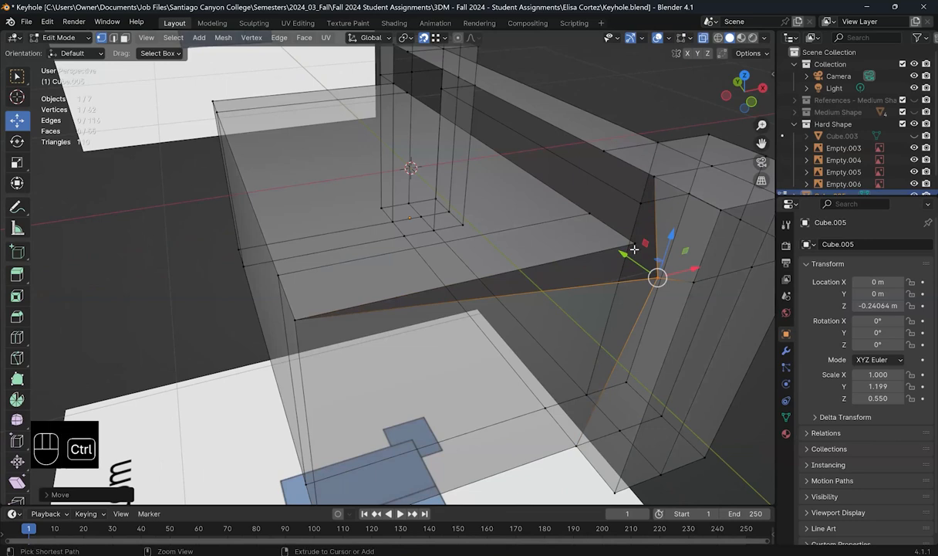
key("ctrl+z")
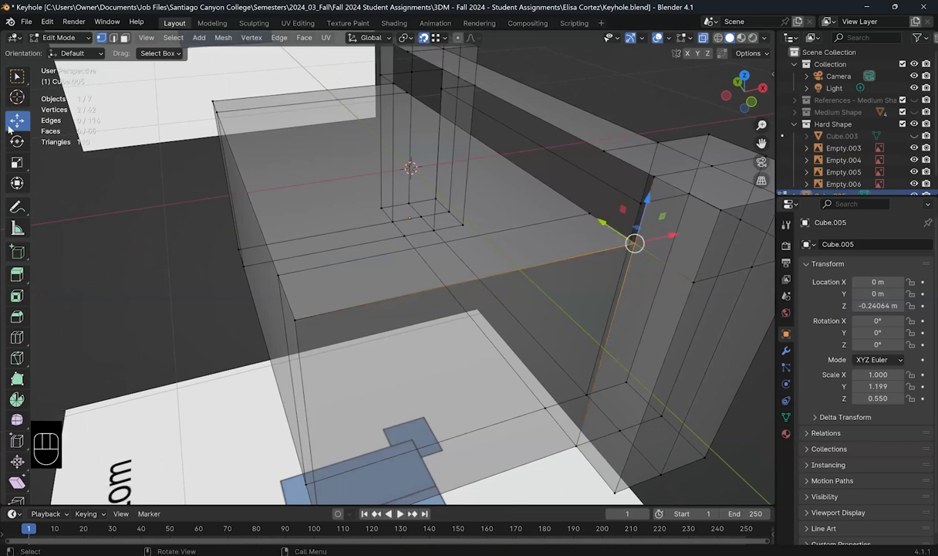
middle_click_drag(100, 131, 222, 161, "shift")
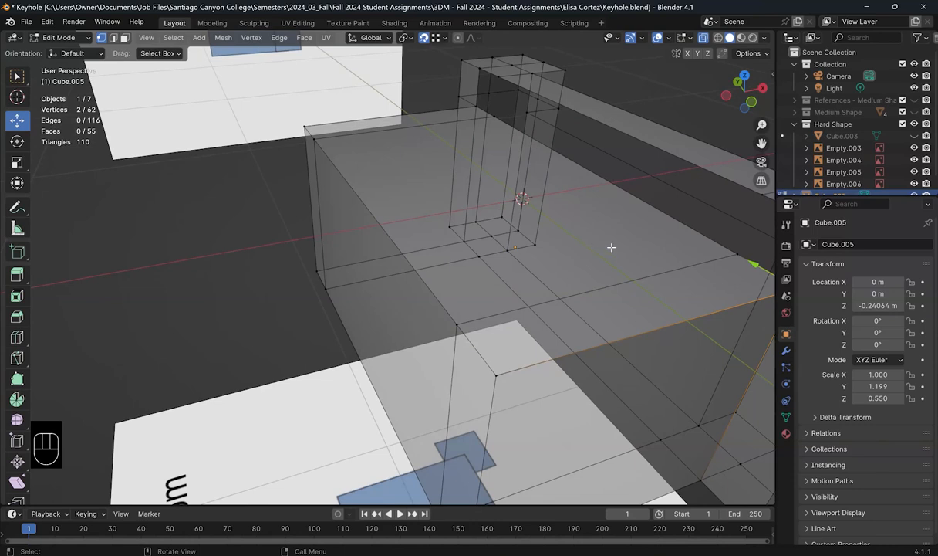
middle_click_drag(541, 244, 692, 284, "shift")
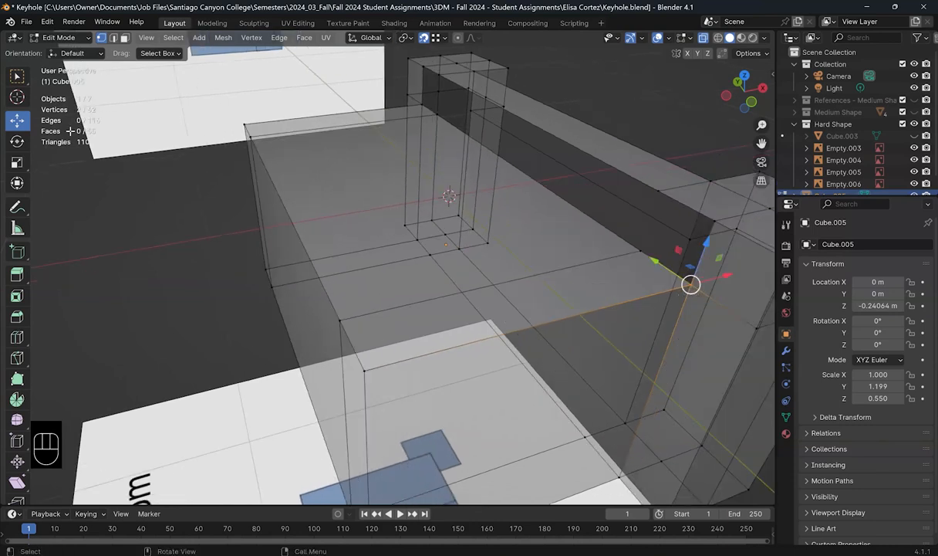
middle_click_drag(251, 137, 307, 125, "shift")
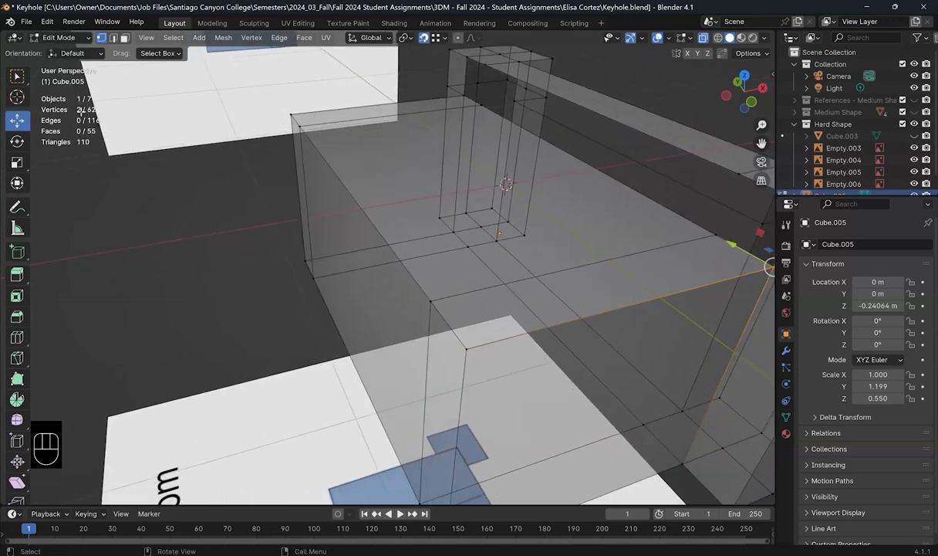
middle_click_drag(318, 216, 450, 221, "shift")
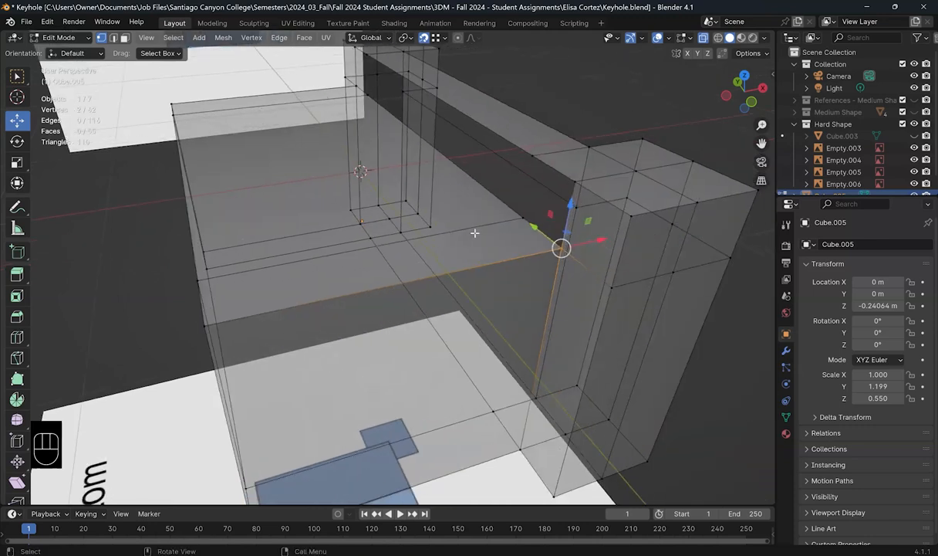
key("m")
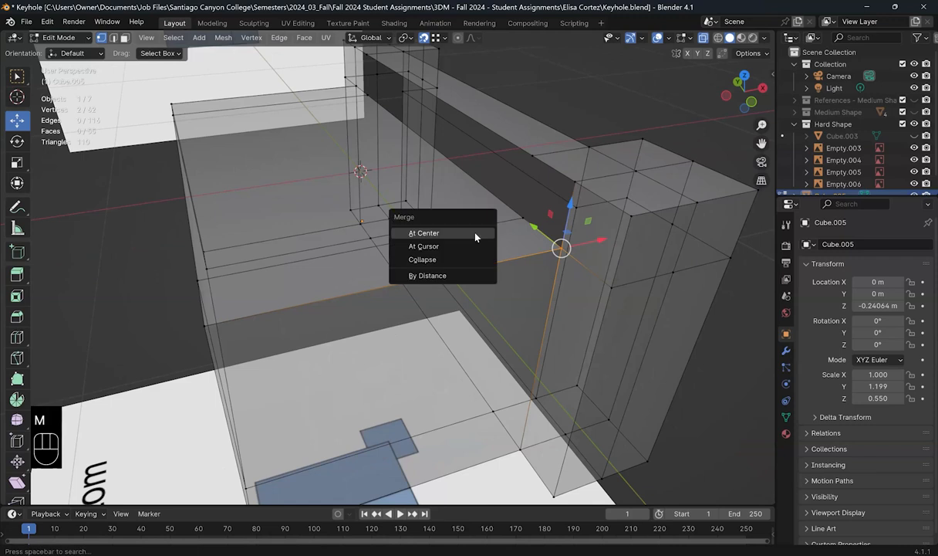
left_click(475, 235)
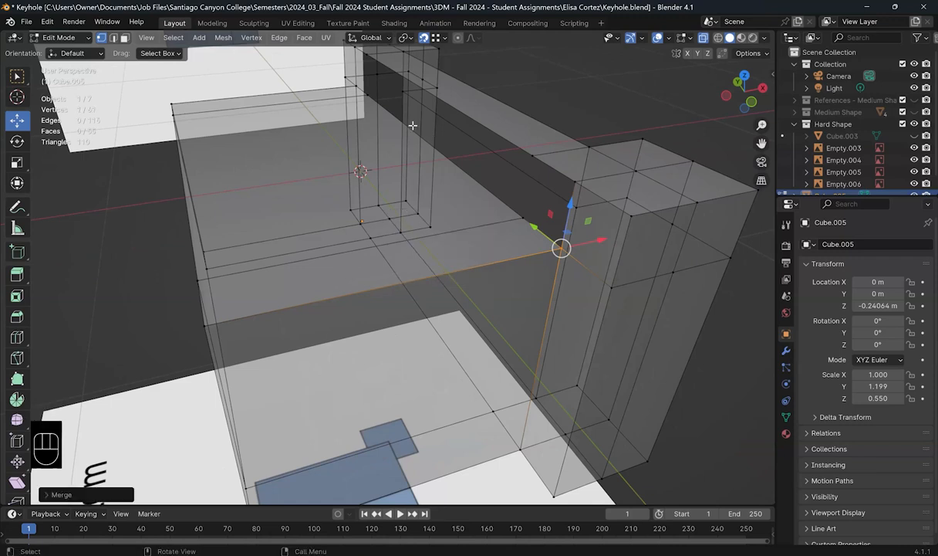
Step: Merge the second overlapping vertex pair at center and turn X-ray back off
middle_click_drag(456, 224, 463, 203, "shift")
left_click_drag(464, 206, 469, 211)
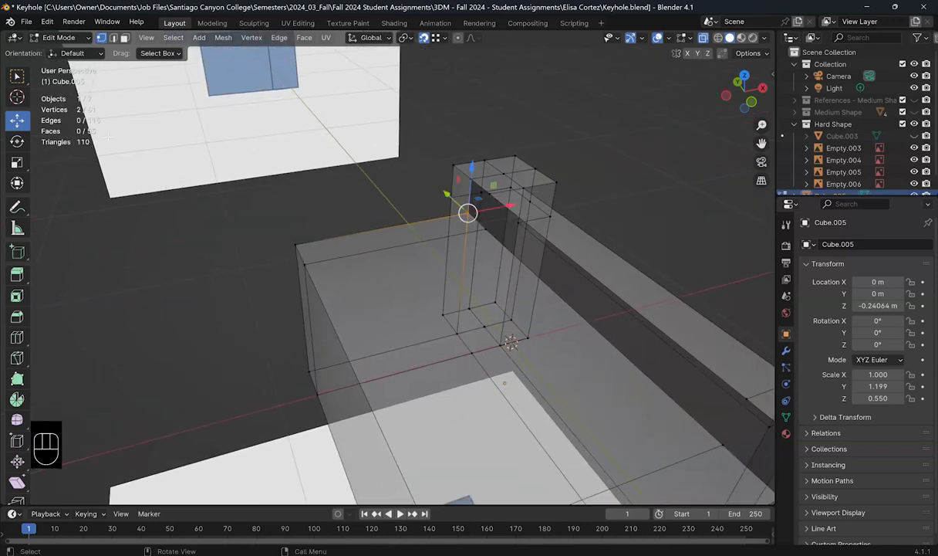
middle_click_drag(469, 213, 518, 213, "shift")
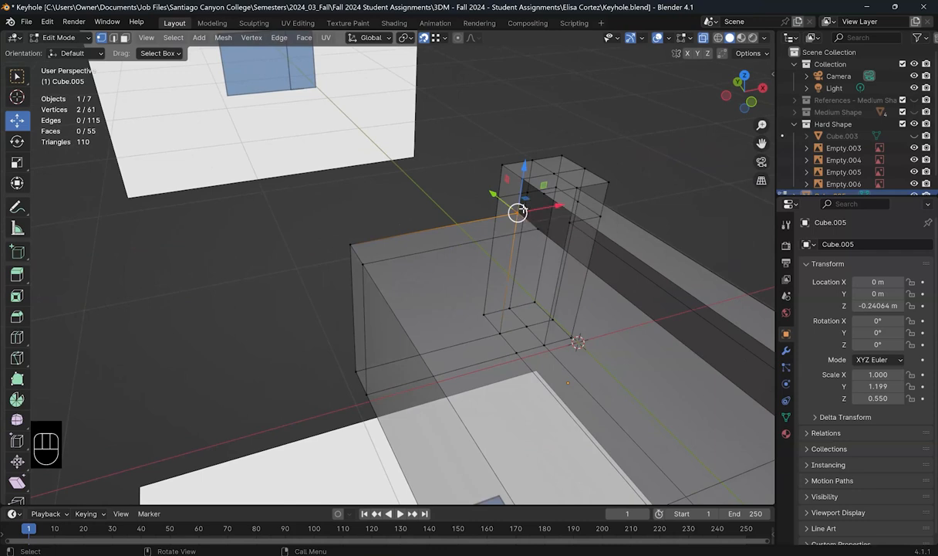
key("m")
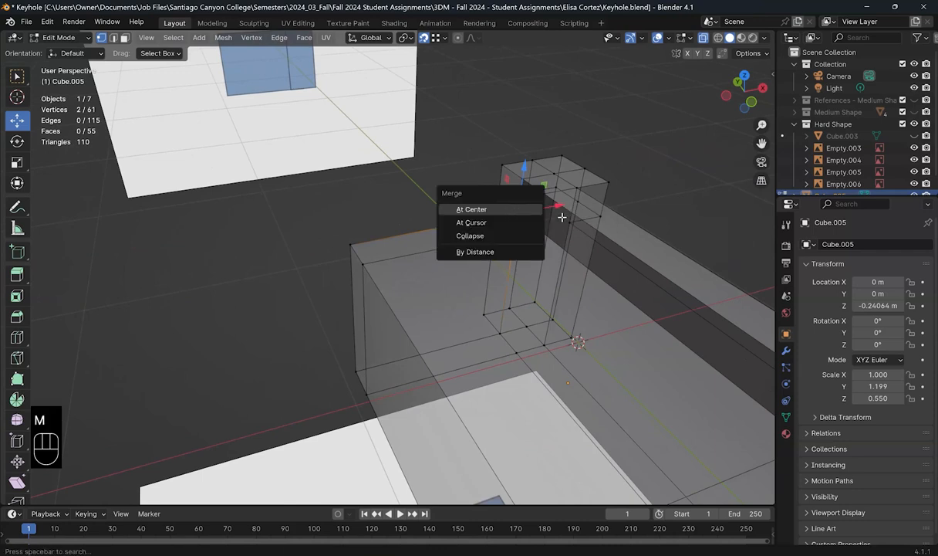
left_click(531, 208)
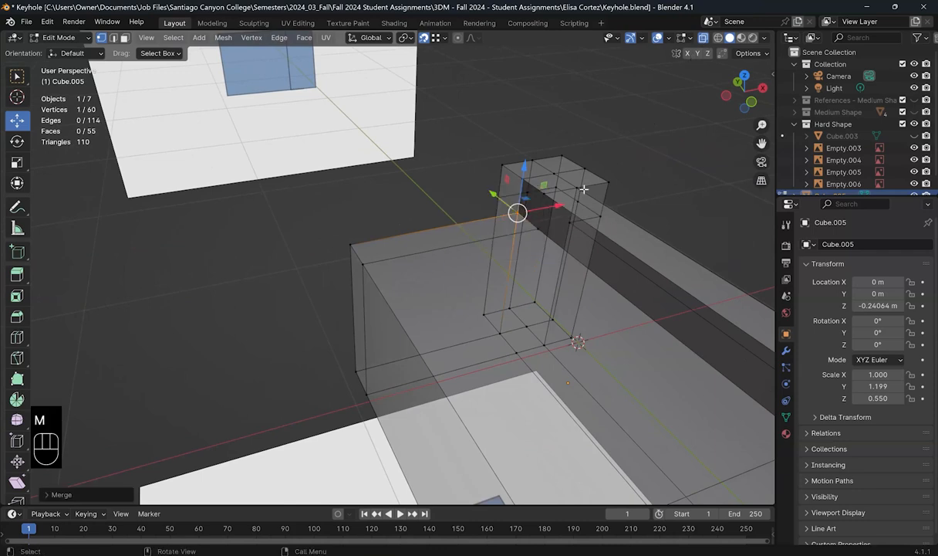
left_click(703, 38)
middle_click_drag(463, 175, 395, 150, "shift")
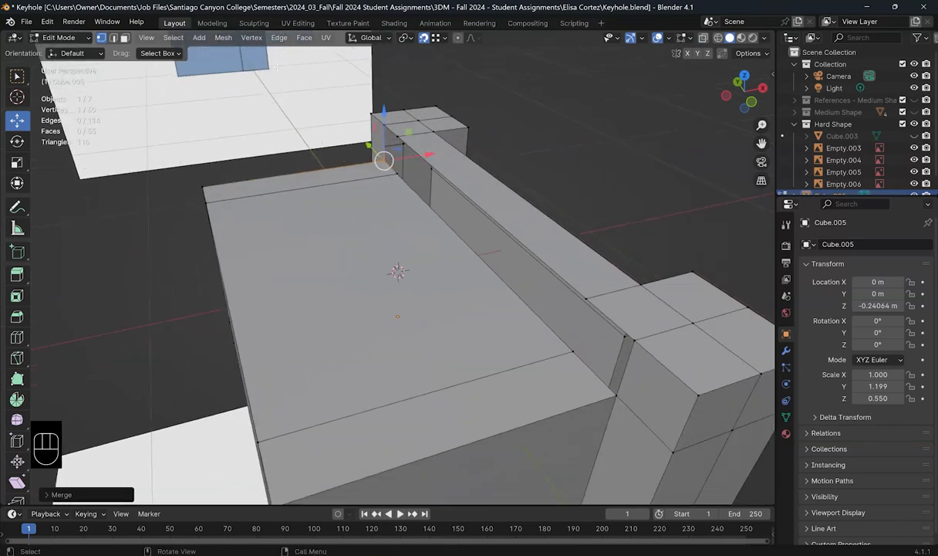
Step: With snapping off, select the edges on both sides of the wall gap and bridge them into new faces
left_click(424, 39)
left_click(113, 37)
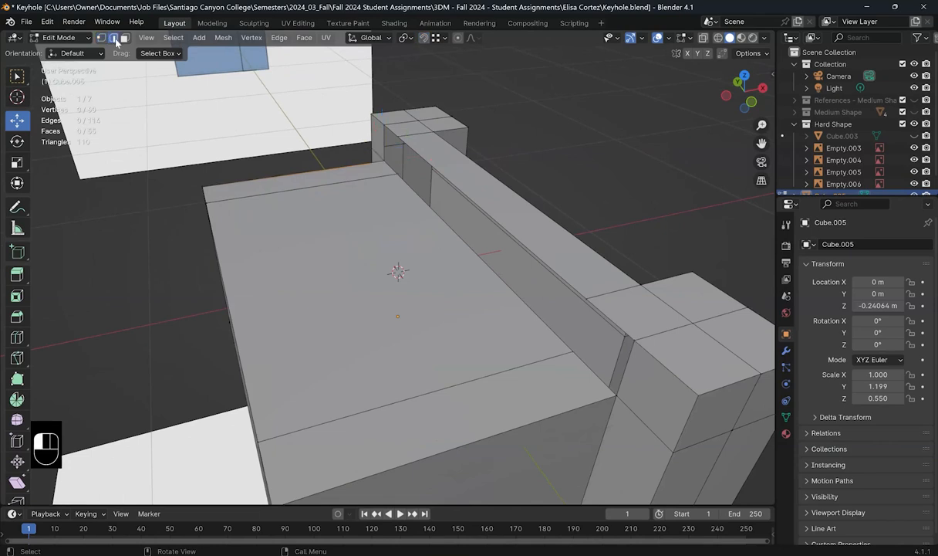
left_click(582, 364)
left_click(586, 307, "shift")
left_click(508, 247, "shift")
left_click(530, 245, "shift")
left_click(386, 159, "shift")
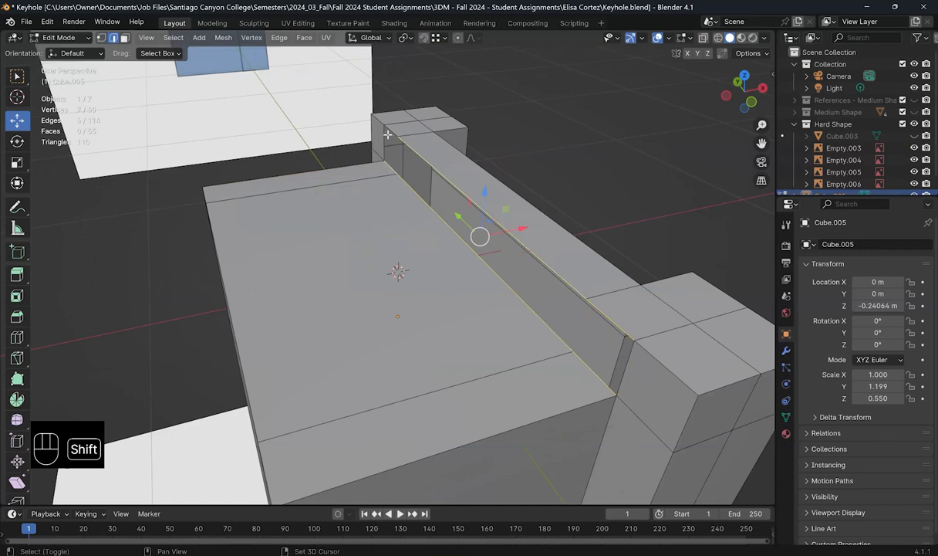
left_click(389, 142, "shift")
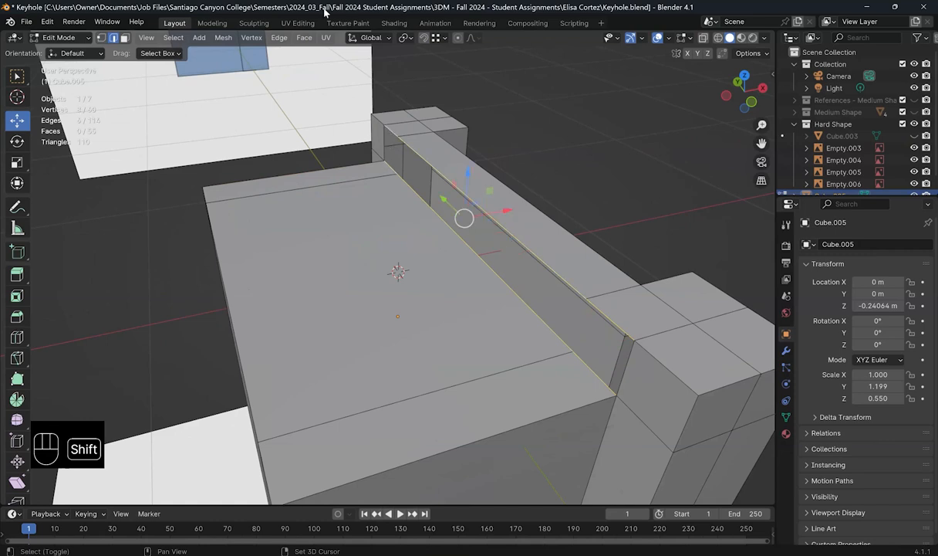
left_click(280, 38)
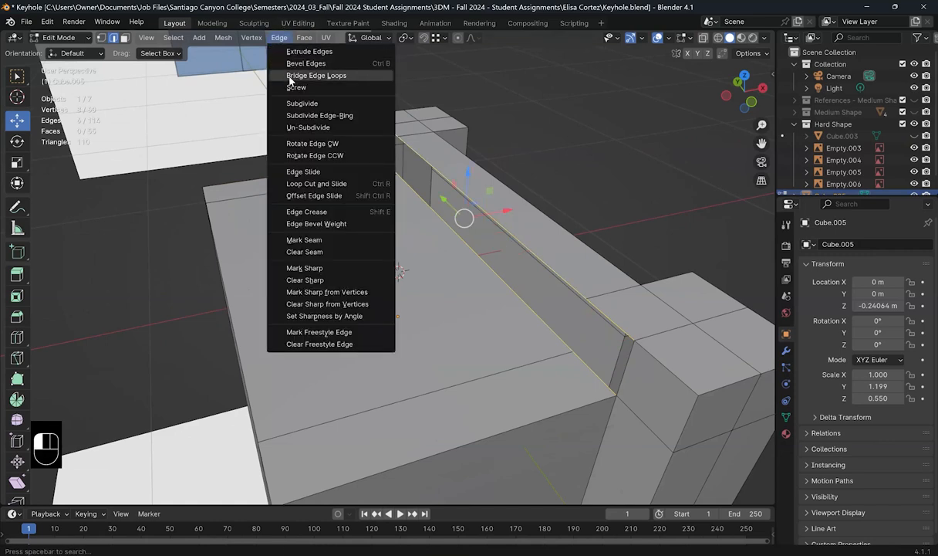
left_click(276, 75)
middle_click_drag(461, 225, 461, 226)
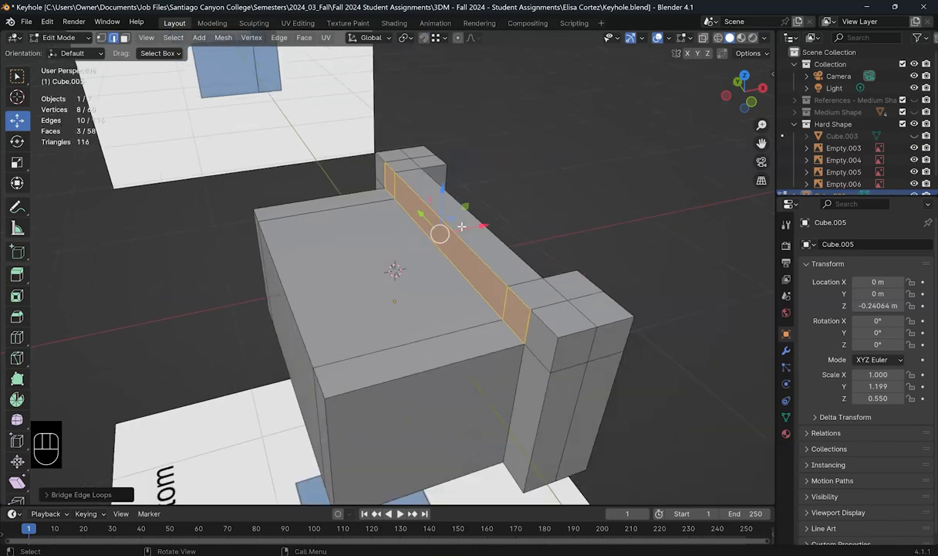
Step: Switch to Right view with X-ray on and toggle Cube.005's visibility to compare with the side reference
key("KP_7")
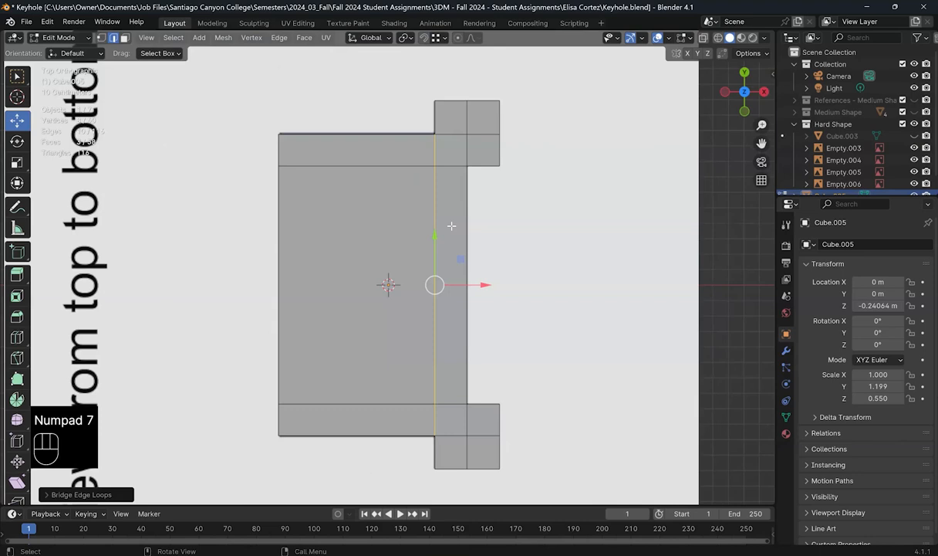
key("KP_1")
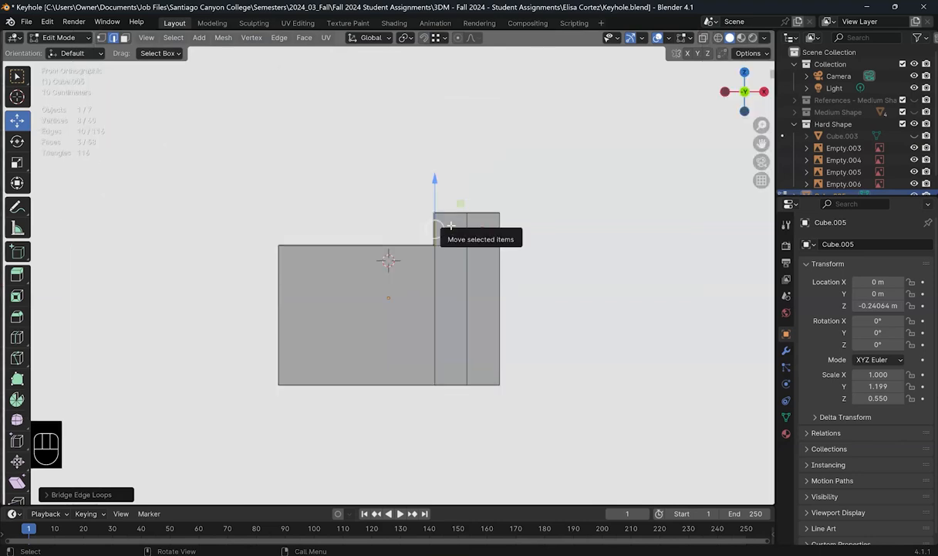
key("KP_3")
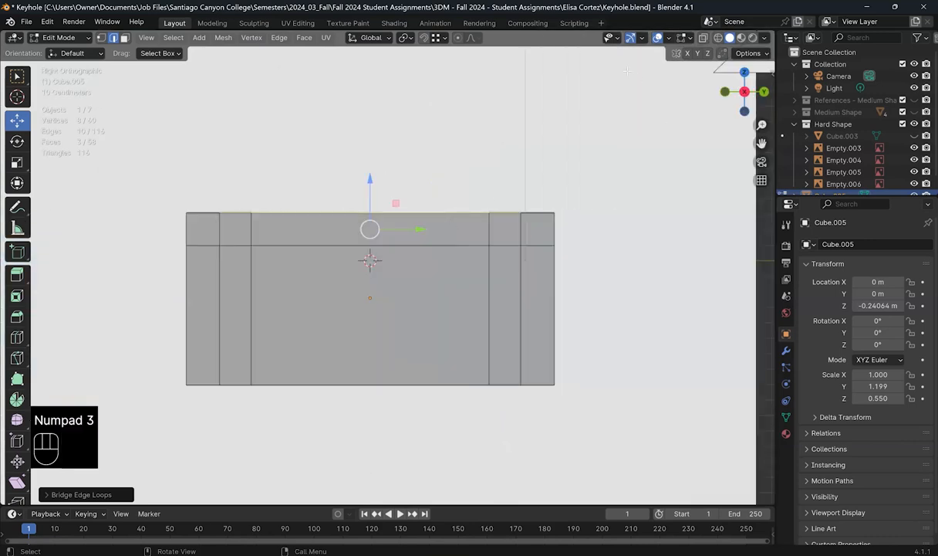
left_click(703, 38)
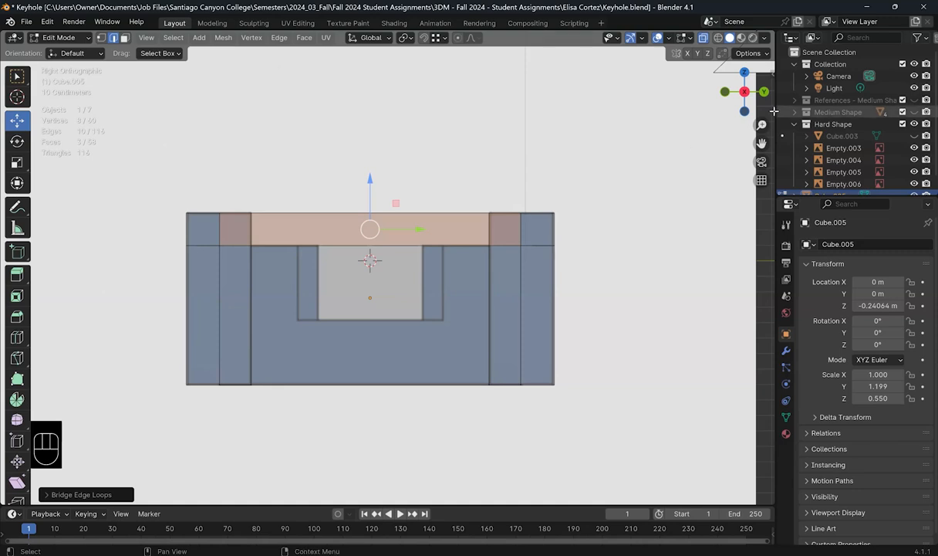
scroll(849, 123, "down", 1)
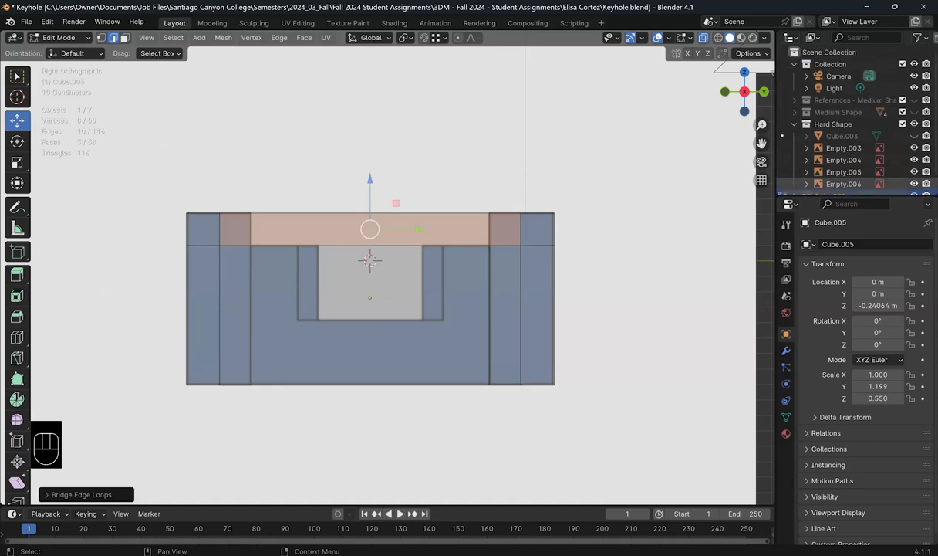
left_click(914, 183)
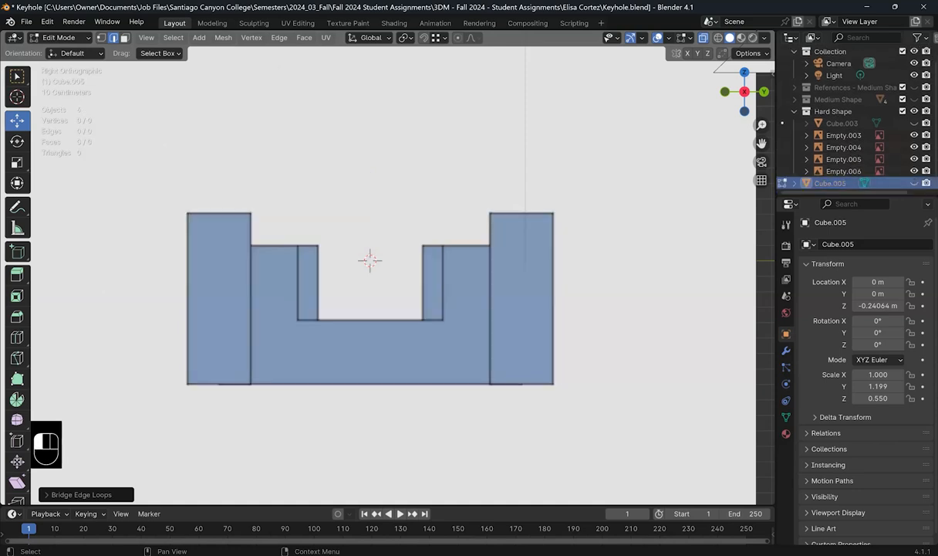
left_click(914, 183)
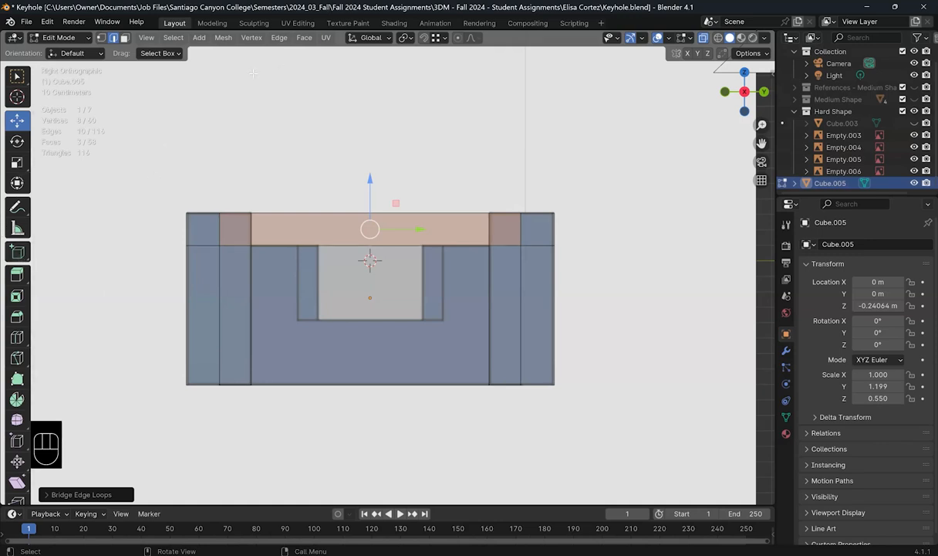
Step: In Face select mode, deselect the top face and return to Right view
left_click(124, 37)
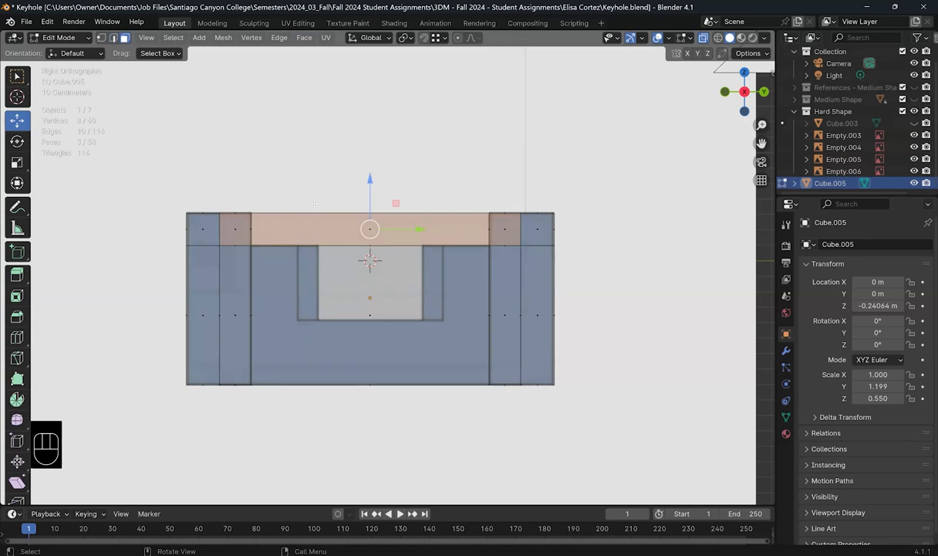
left_click_drag(276, 195, 456, 237)
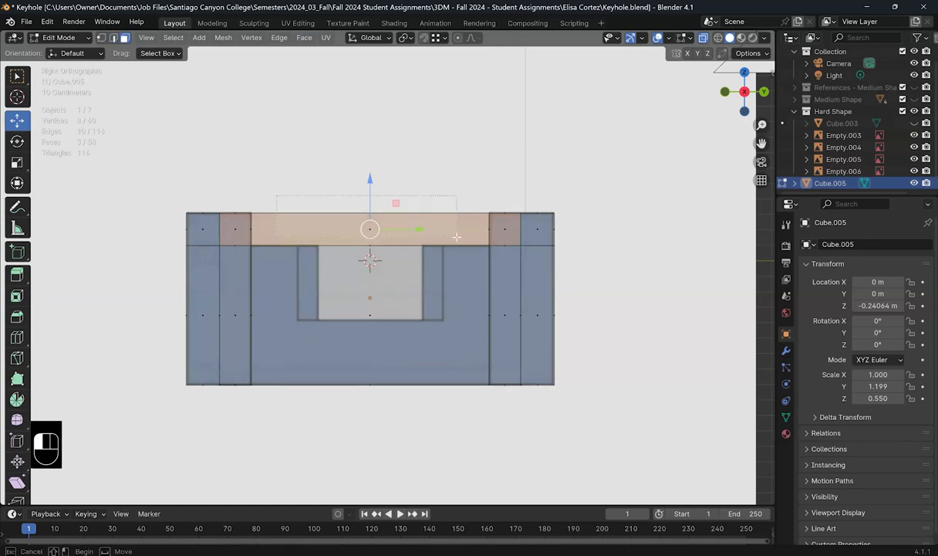
left_click_drag(441, 147, 450, 163)
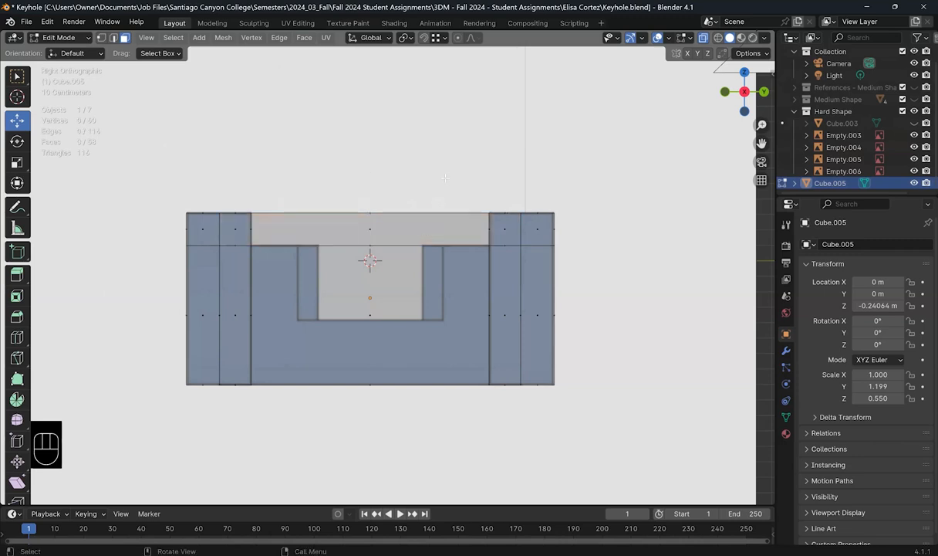
middle_click_drag(447, 241, 489, 399)
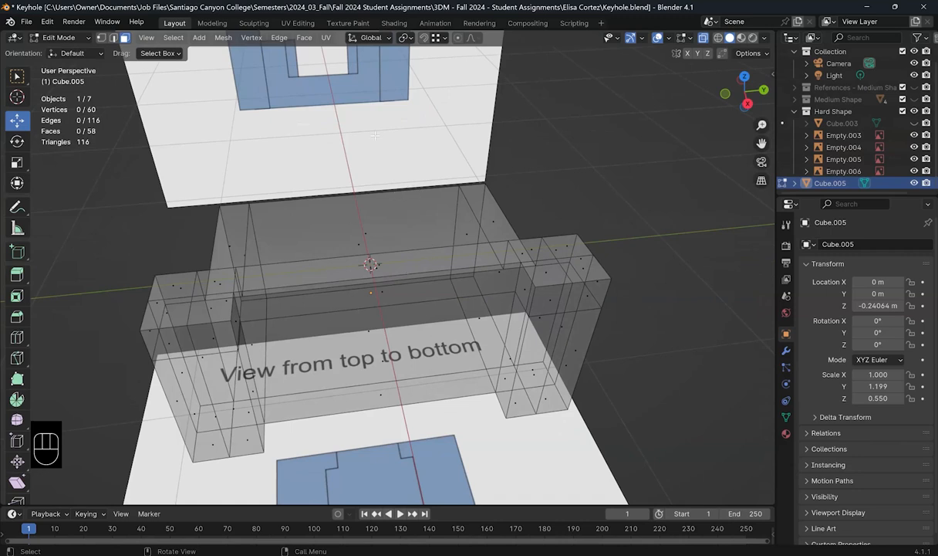
key("KP_3")
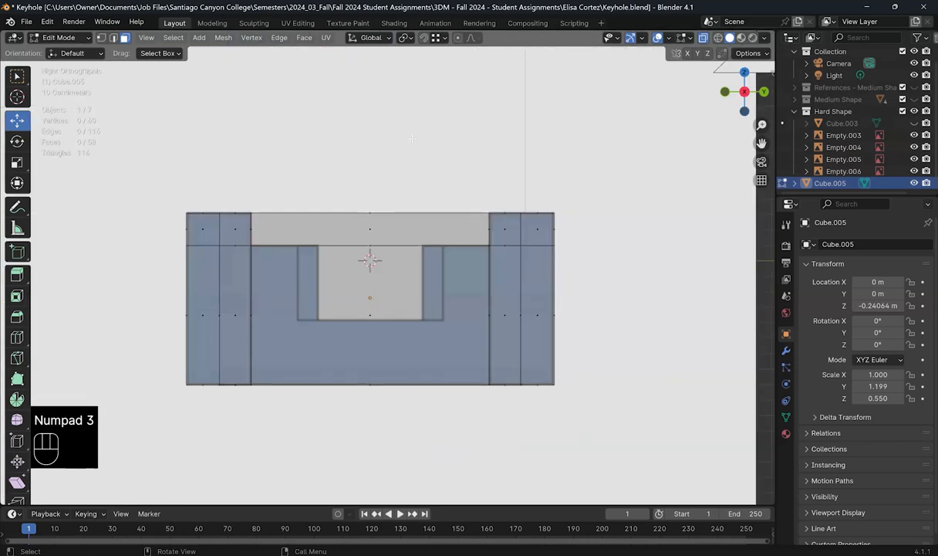
key("ctrl")
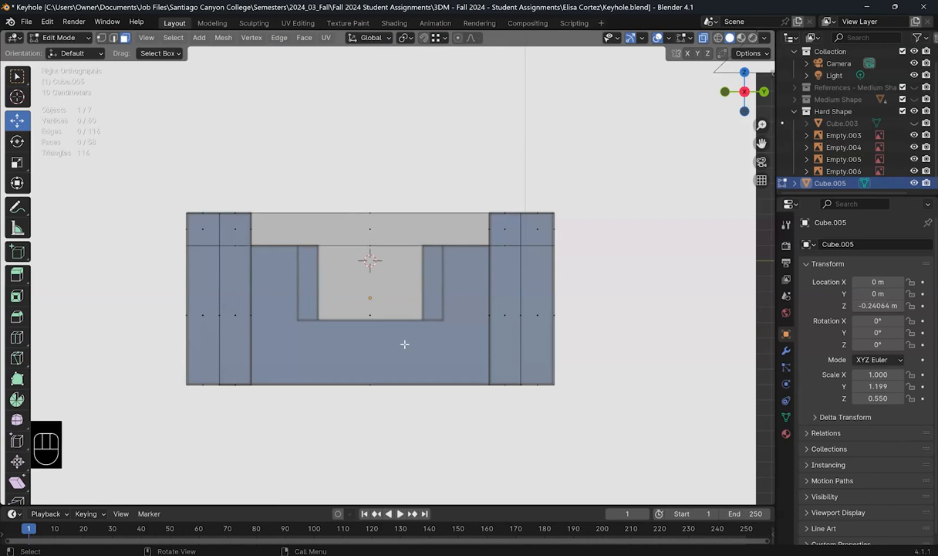
key("ctrl+r")
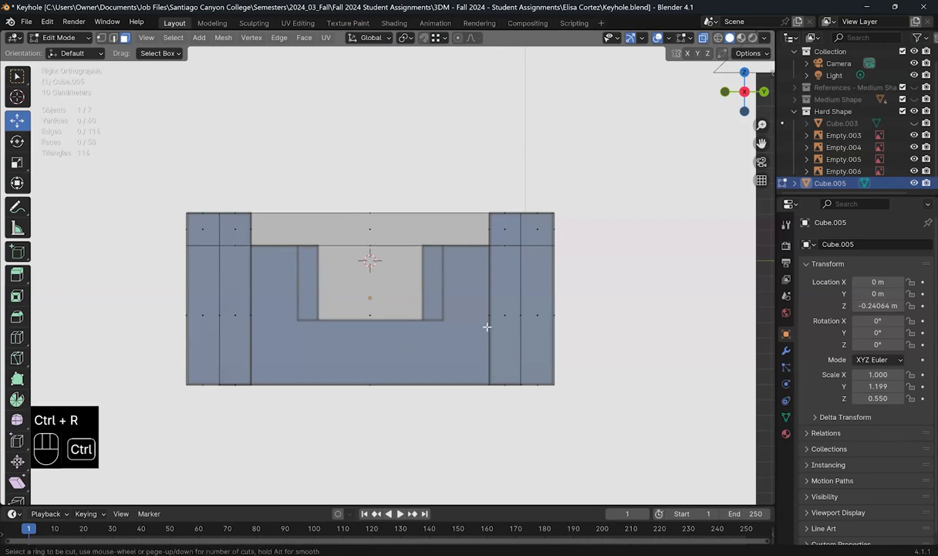
Step: Add a horizontal loop cut at the notch floor and four evenly spaced vertical loop cuts
left_click(487, 318)
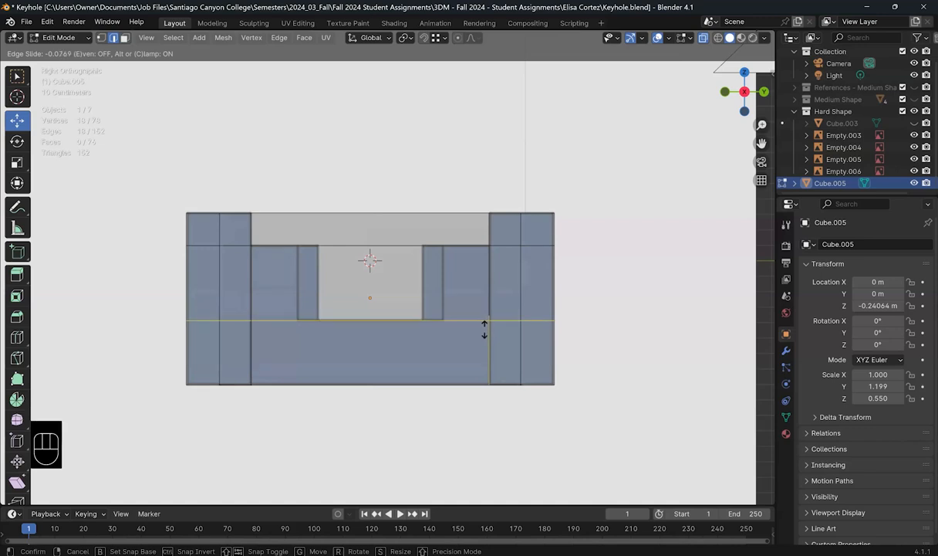
left_click(429, 293)
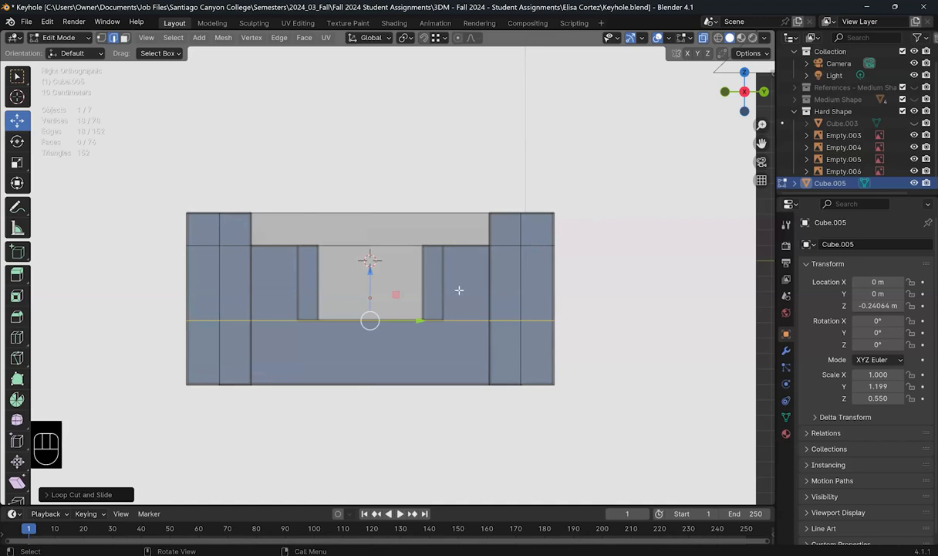
key("ctrl+r")
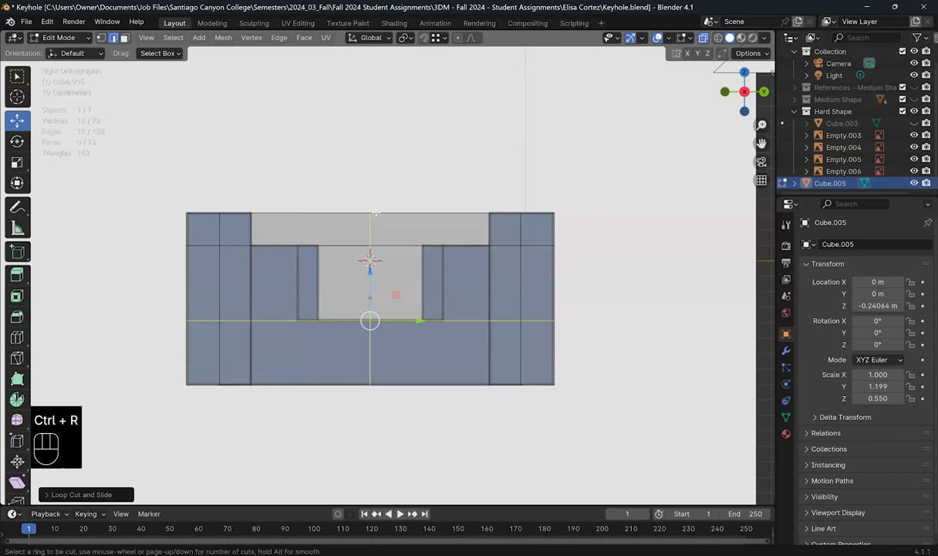
scroll(375, 211, "up", 1)
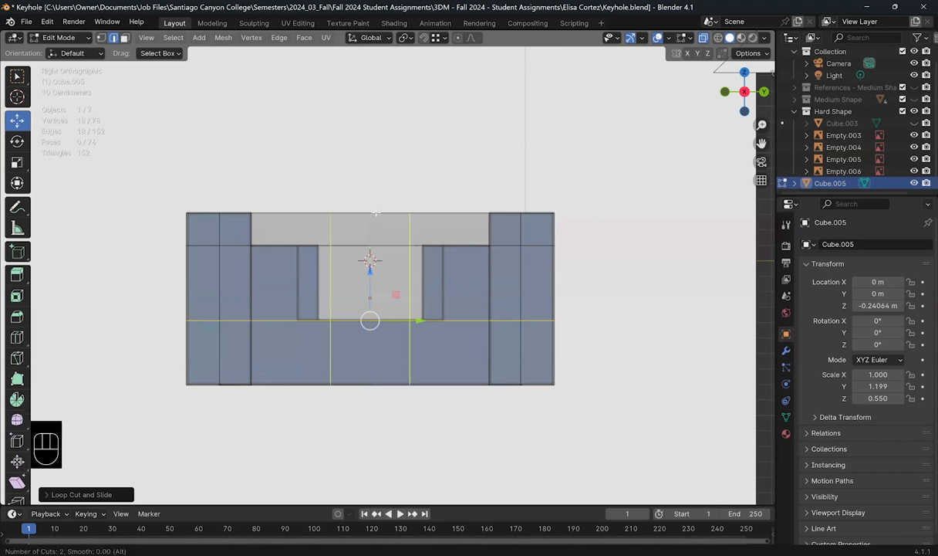
scroll(376, 212, "up", 1)
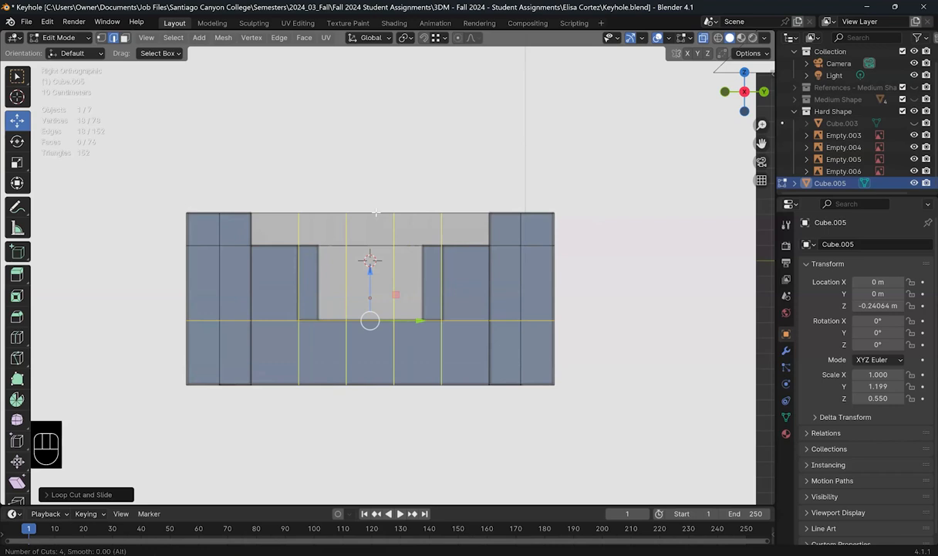
left_click(369, 320)
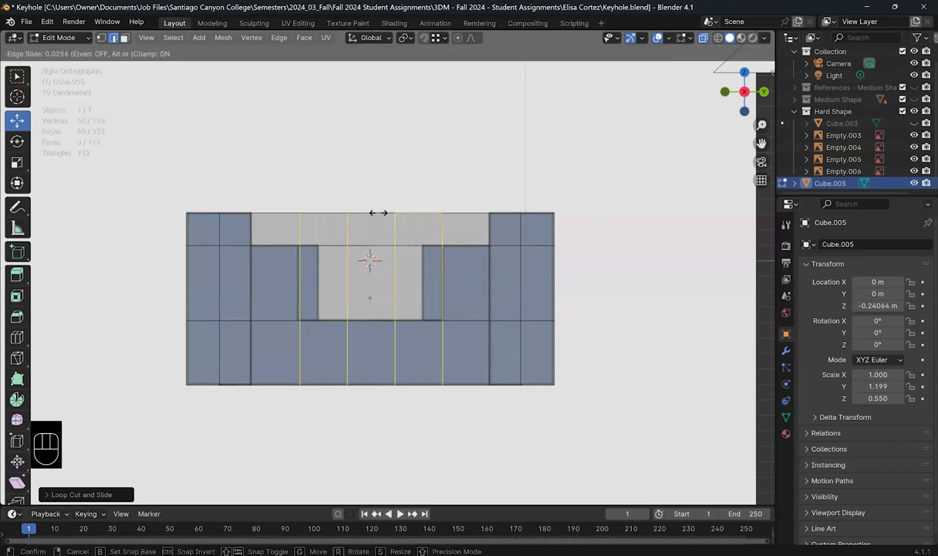
right_click(378, 212)
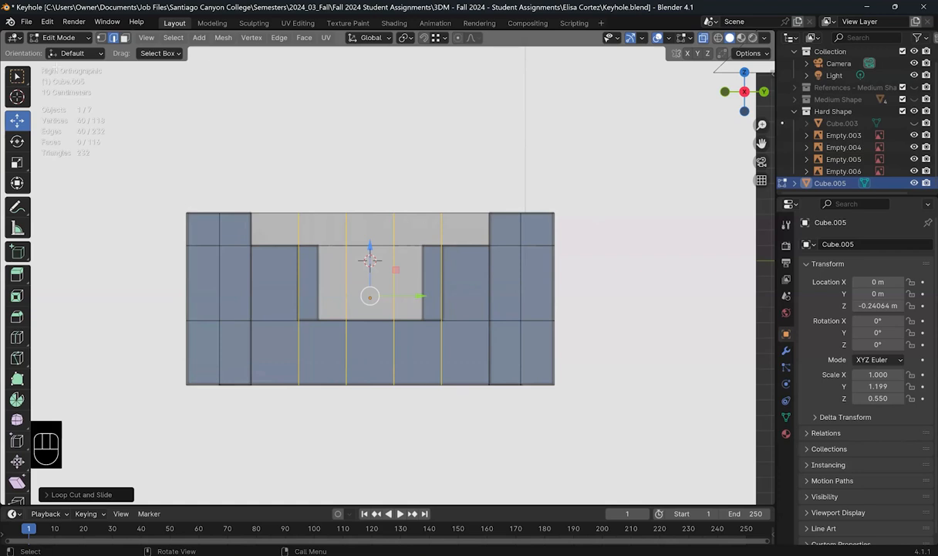
Step: Scale the two outer vertical loops along Y to the notch's outer edges
left_click(98, 38)
left_click(319, 220)
key("b")
left_click_drag(311, 199, 290, 397)
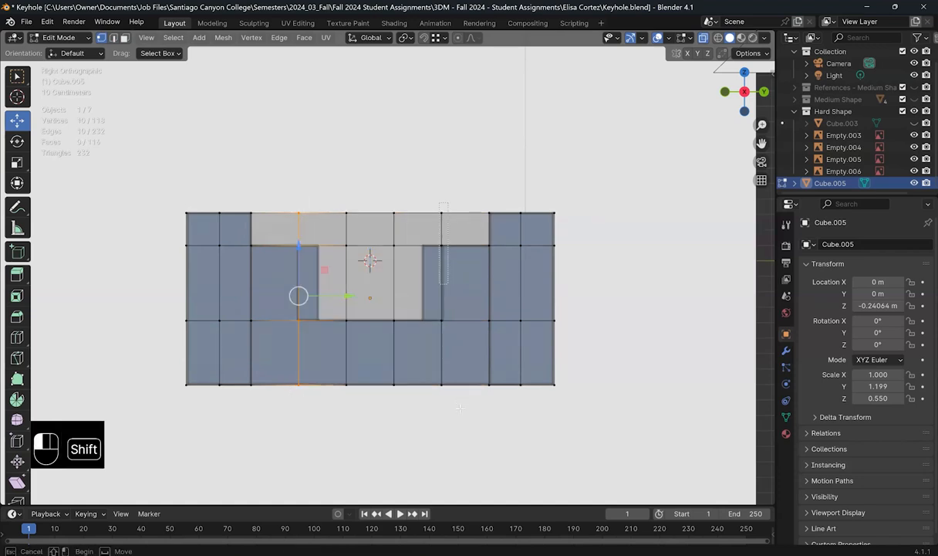
left_click(439, 319, "alt+shift")
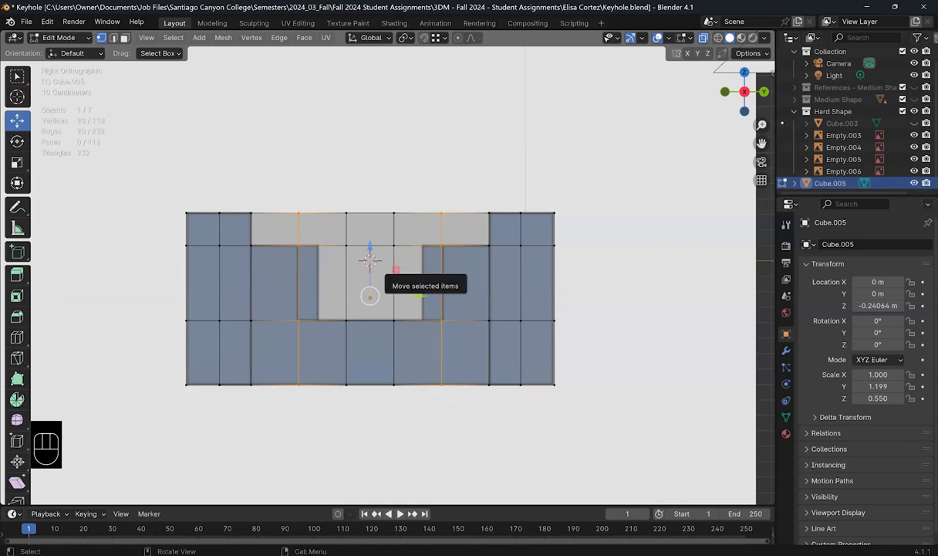
key("s")
key("y")
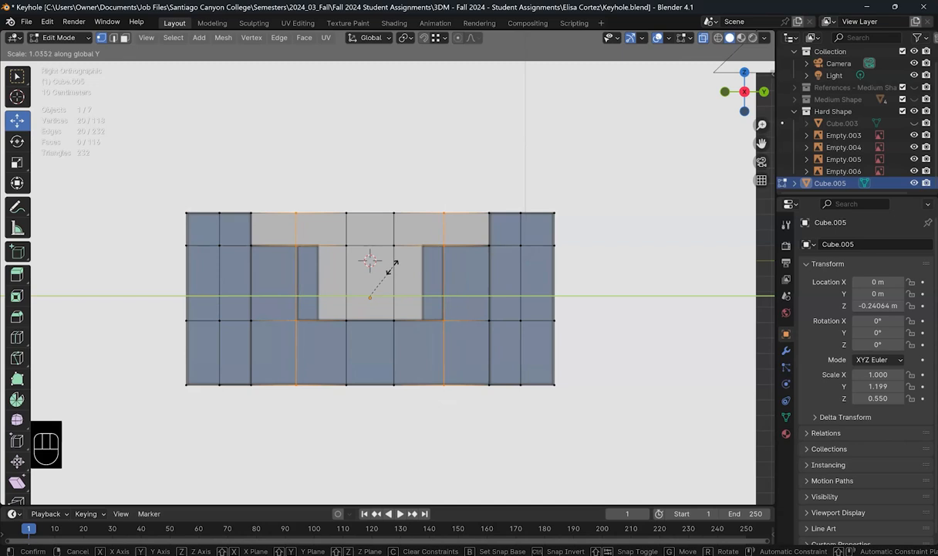
left_click(390, 267)
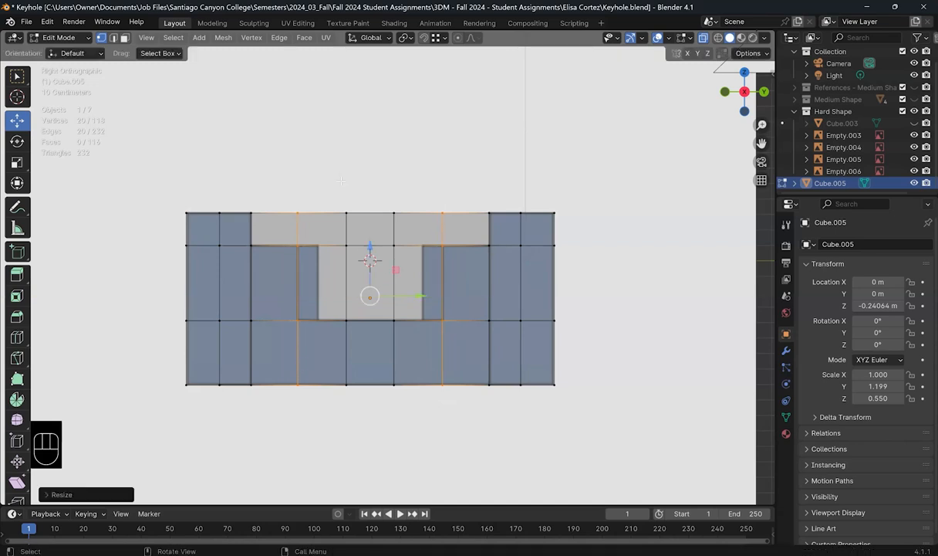
Step: Widen the two centre vertex columns along Y to the notch sides and select the upper centre faces
mouse_move(344, 183)
left_mouse_down()
mouse_move(402, 321)
mouse_move(408, 401)
left_mouse_up()
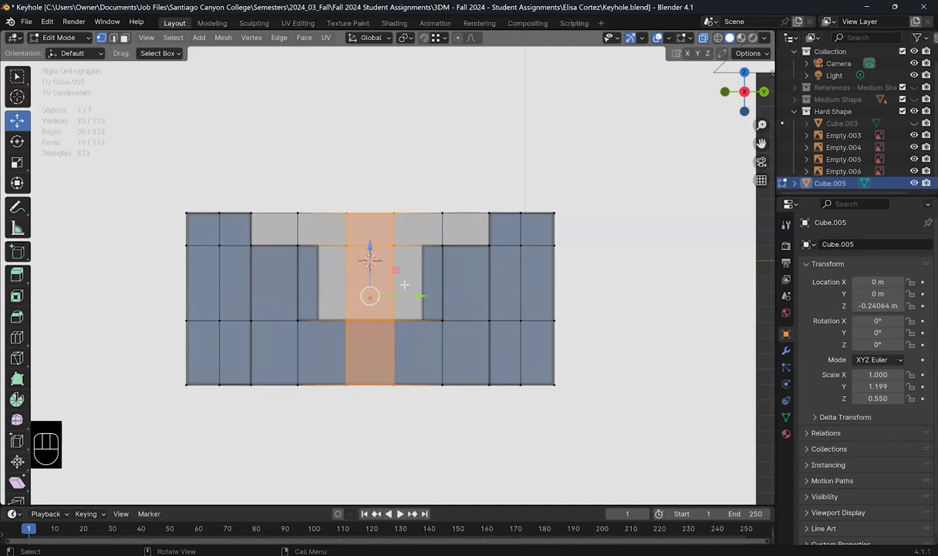
key("s")
key("y")
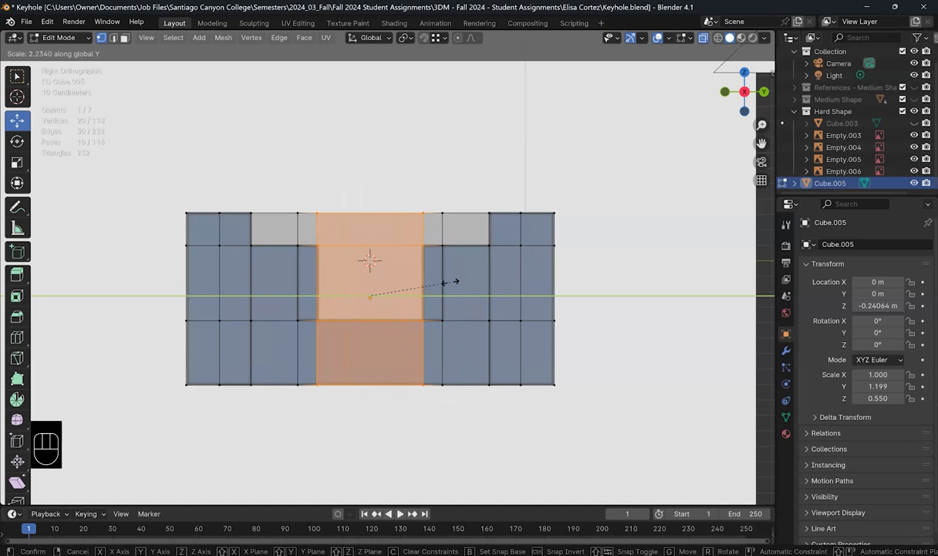
left_click(449, 280)
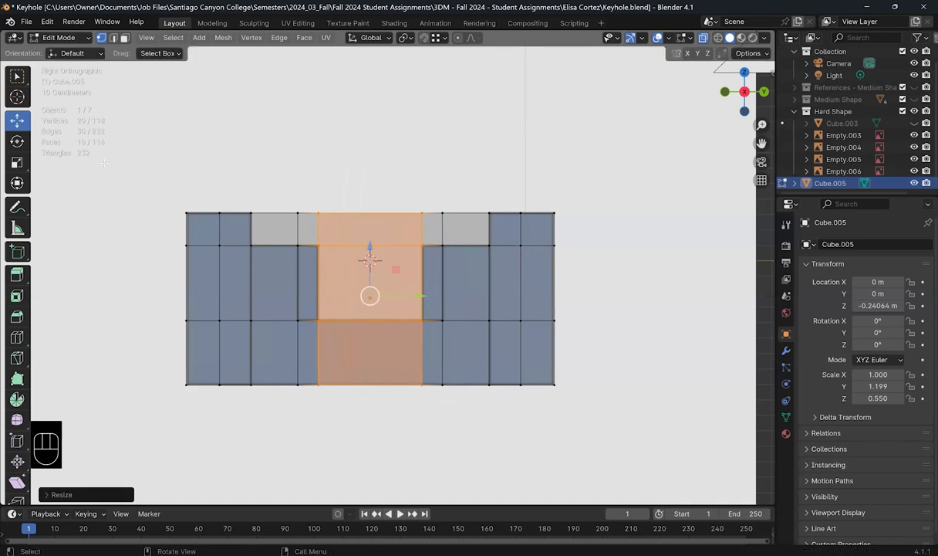
left_click(124, 37)
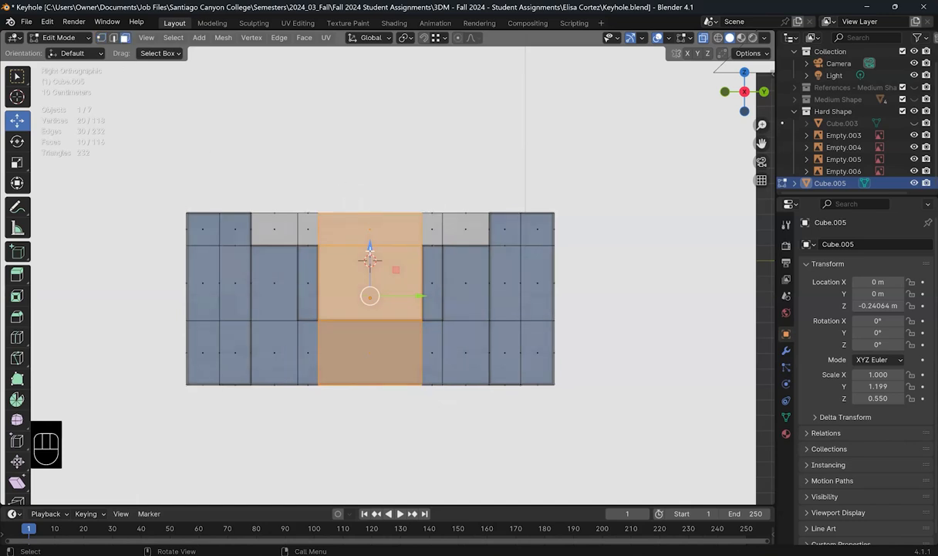
left_click_drag(393, 308, 351, 189)
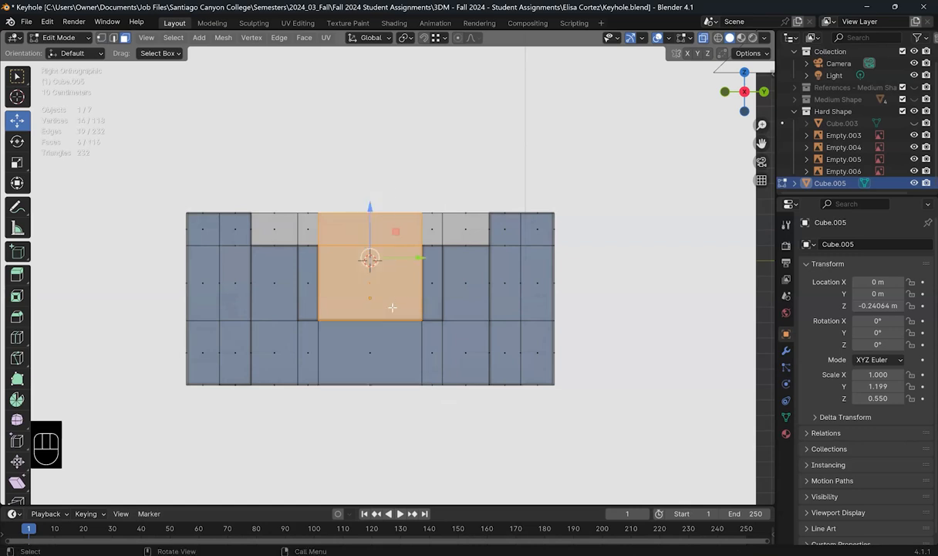
Step: Delete the upper centre faces and the top faces beside the notch to open the keyhole
key("x")
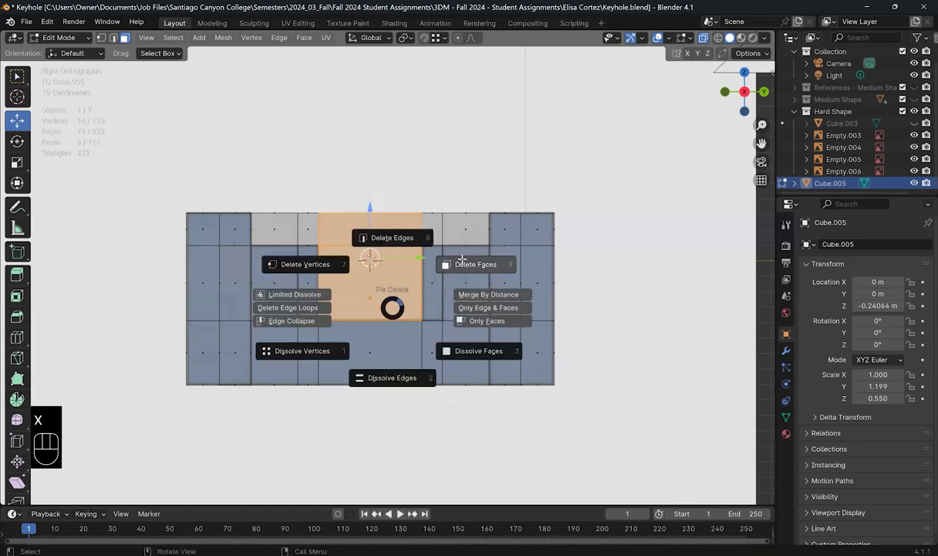
left_click(463, 262)
left_click_drag(264, 198, 473, 234)
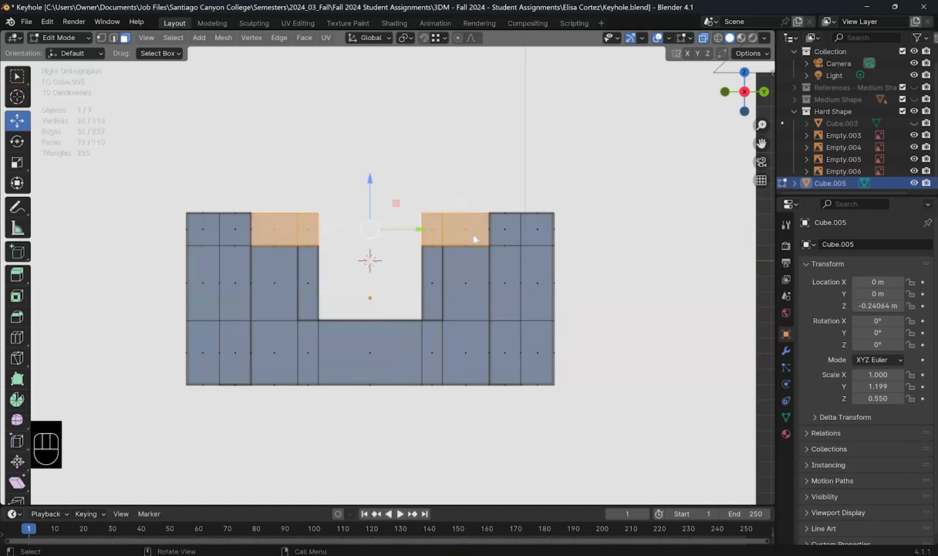
key("x")
left_click(479, 261)
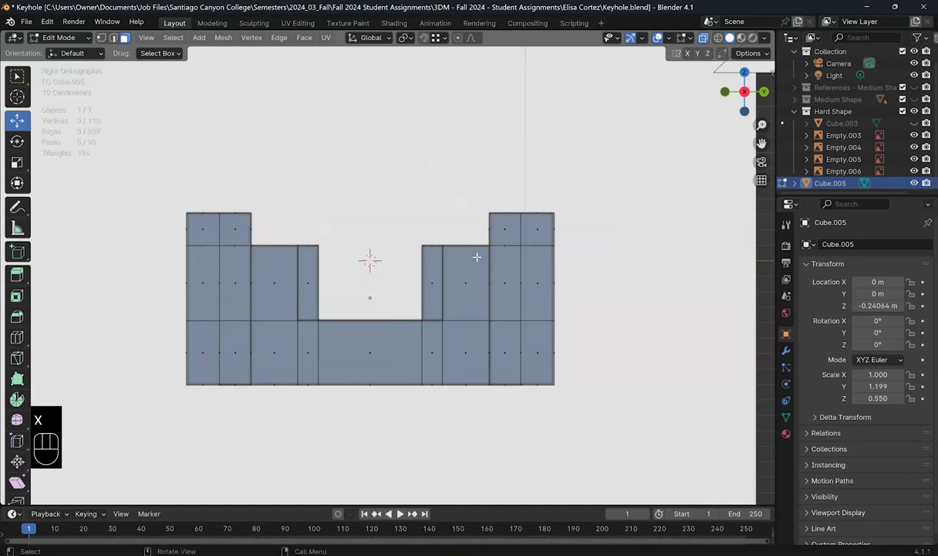
middle_click_drag(474, 269, 571, 155)
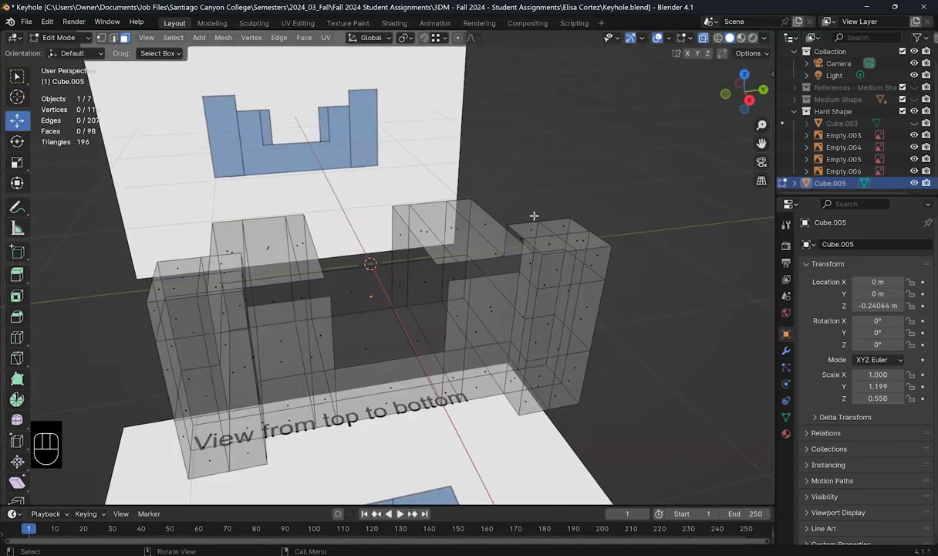
Step: Bridge two edges on the right block into a new face with Bridge Edge Loops
key("alt+z")
middle_click_drag(560, 333, 497, 273)
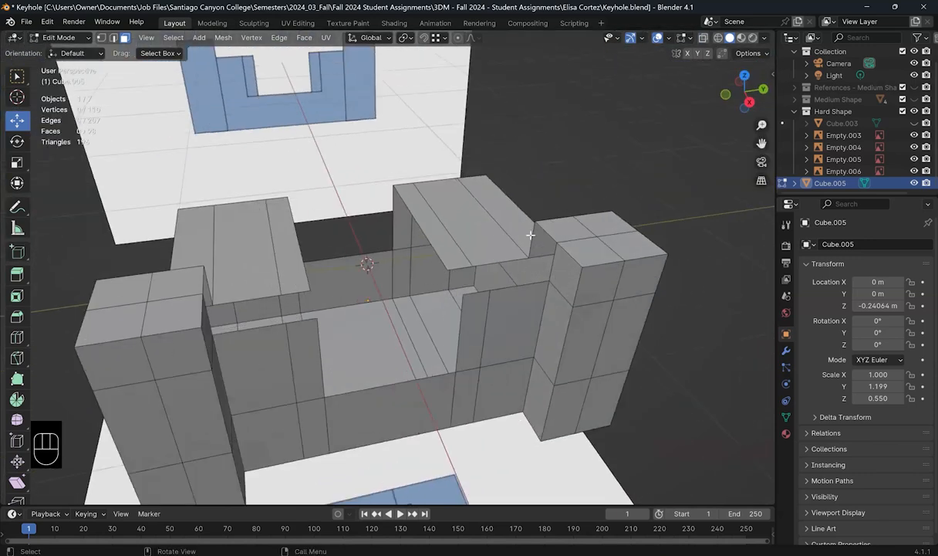
scroll(370, 199, "up", 1)
left_click(113, 37)
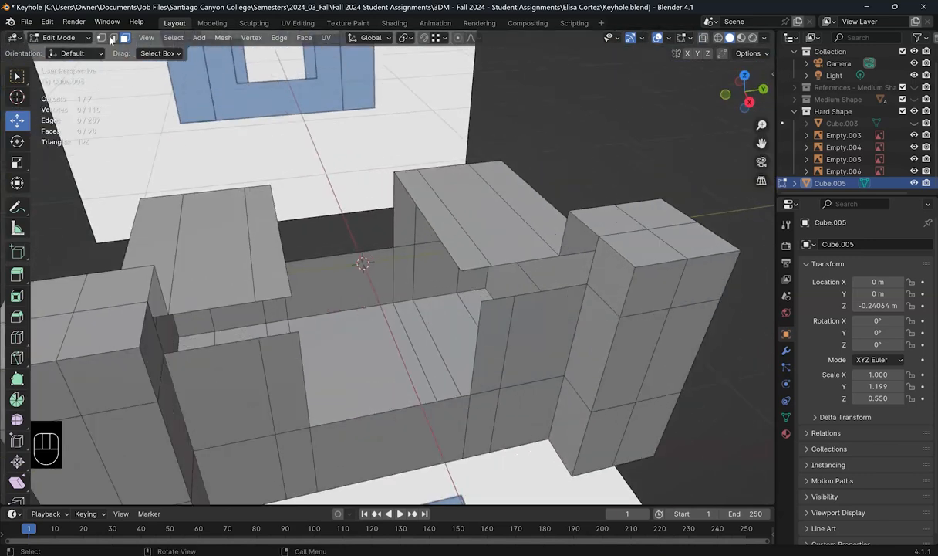
left_click(575, 240)
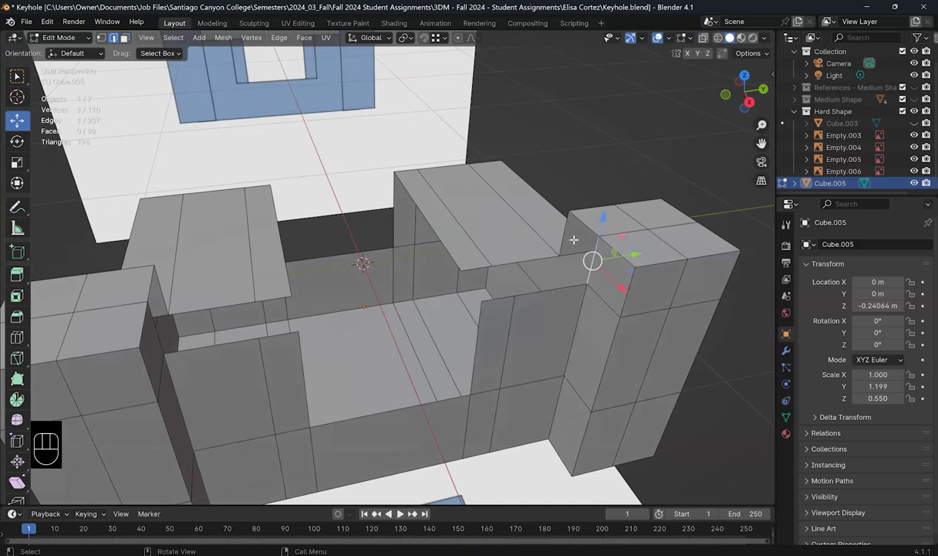
left_click(564, 232, "shift")
left_click(278, 38)
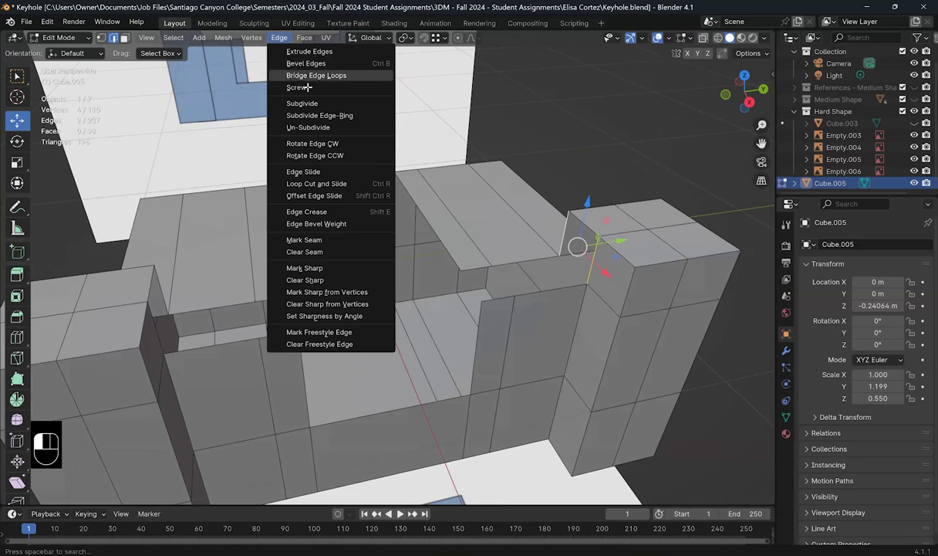
left_click(294, 81)
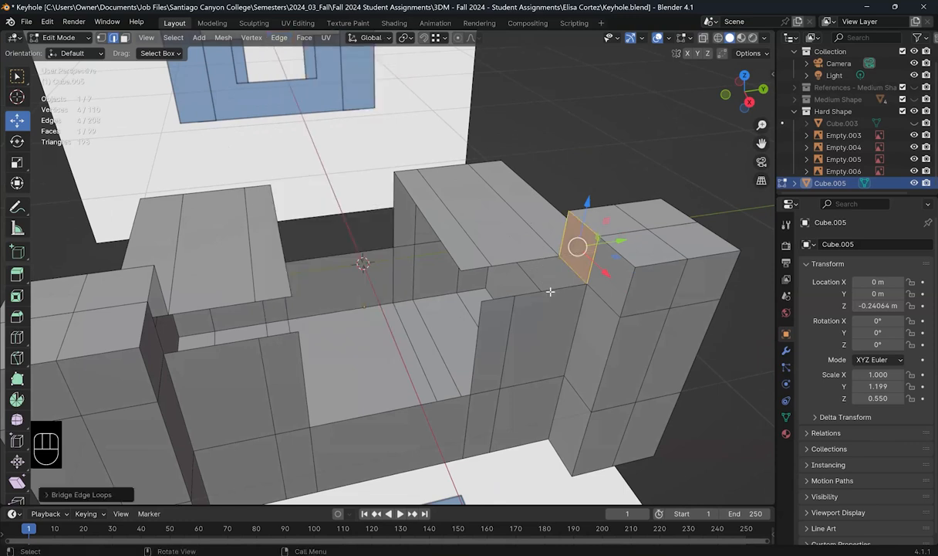
Step: Fill the right step's top by repeating the bridge across four selected edges
left_click(523, 276)
left_click(531, 294, "shift")
left_click(481, 268, "shift")
left_click(498, 299, "shift")
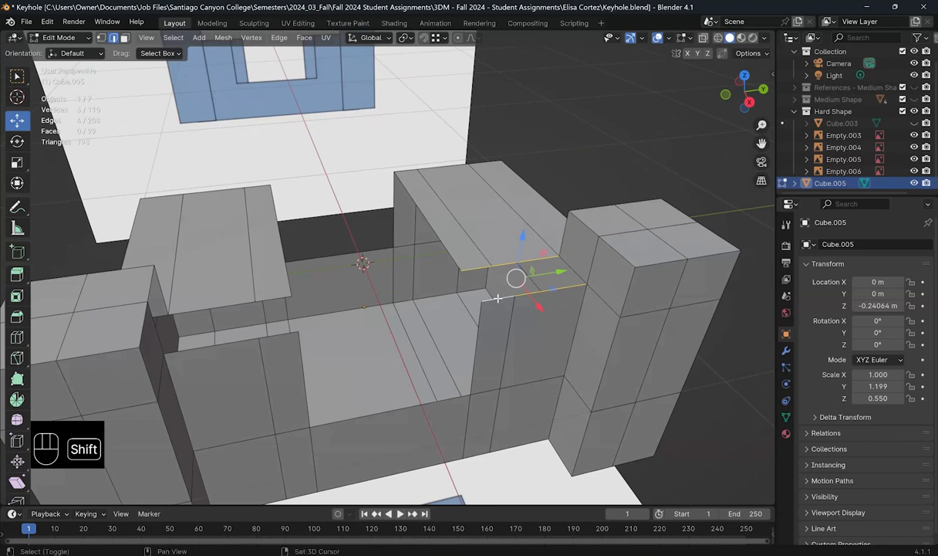
key("shift+r")
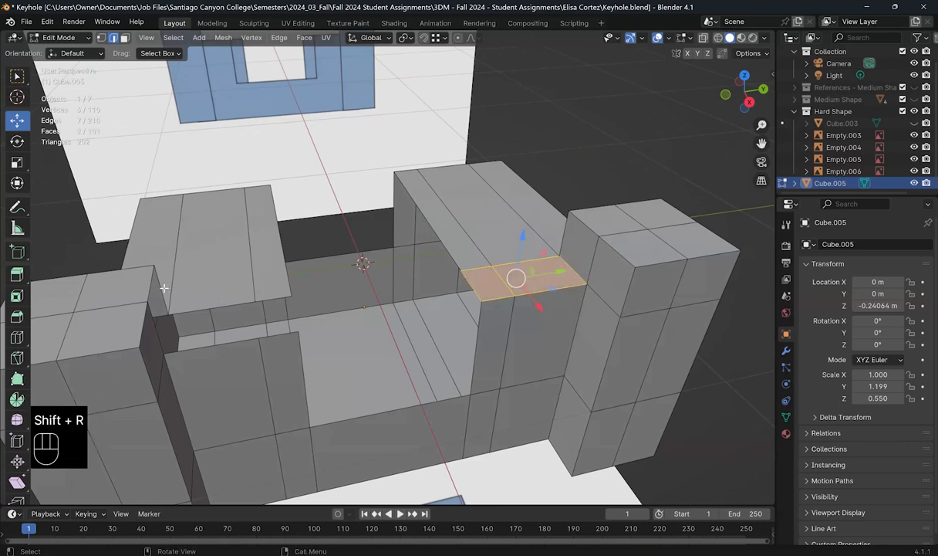
Step: Close the left block's gap by bridging its two matching corners
left_click(160, 289)
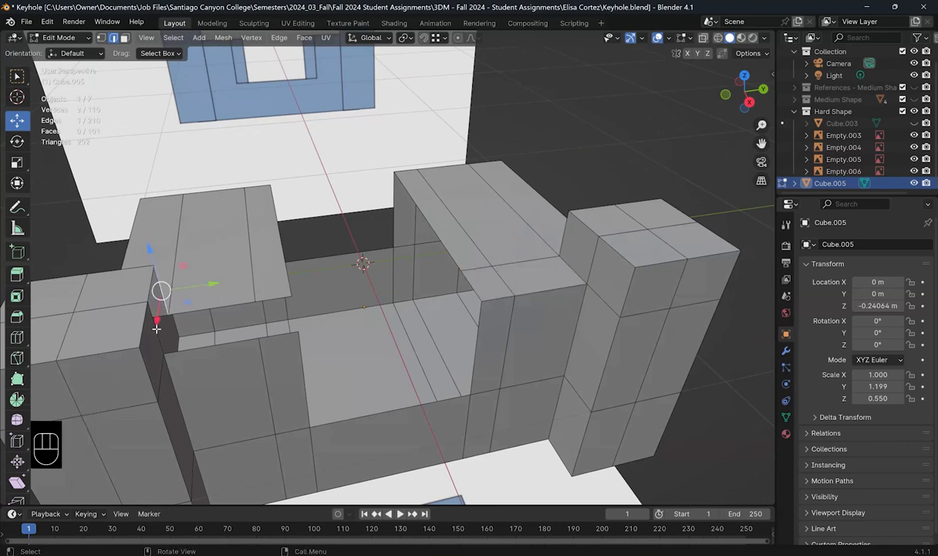
left_click(154, 336, "shift")
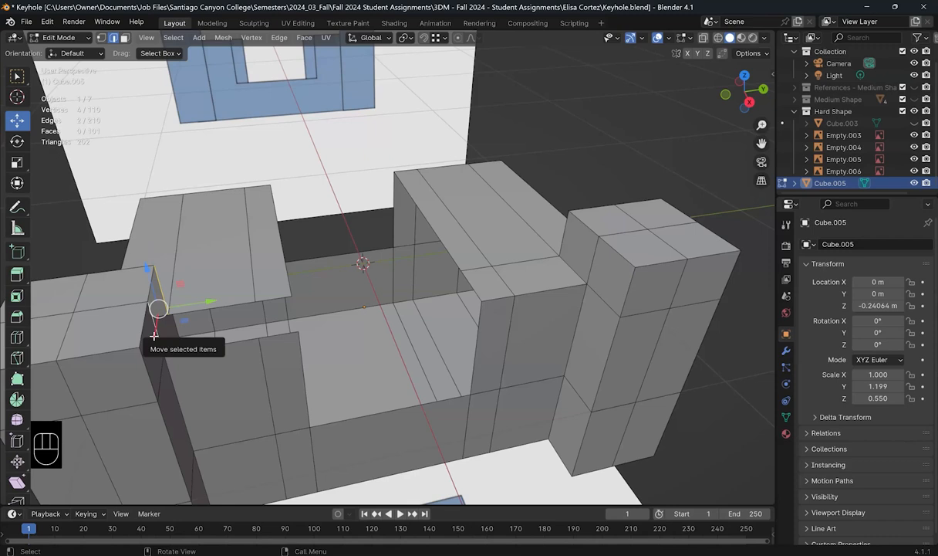
key("shift+r")
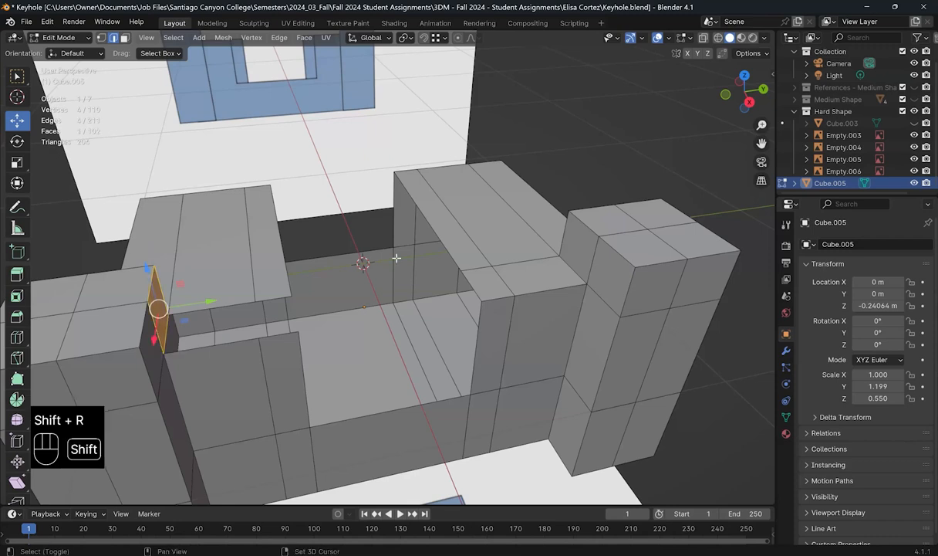
Step: Fill the front gap with a bridged face between its surrounding edges
left_click(212, 308)
left_click(213, 345, "shift")
left_click(274, 300, "shift")
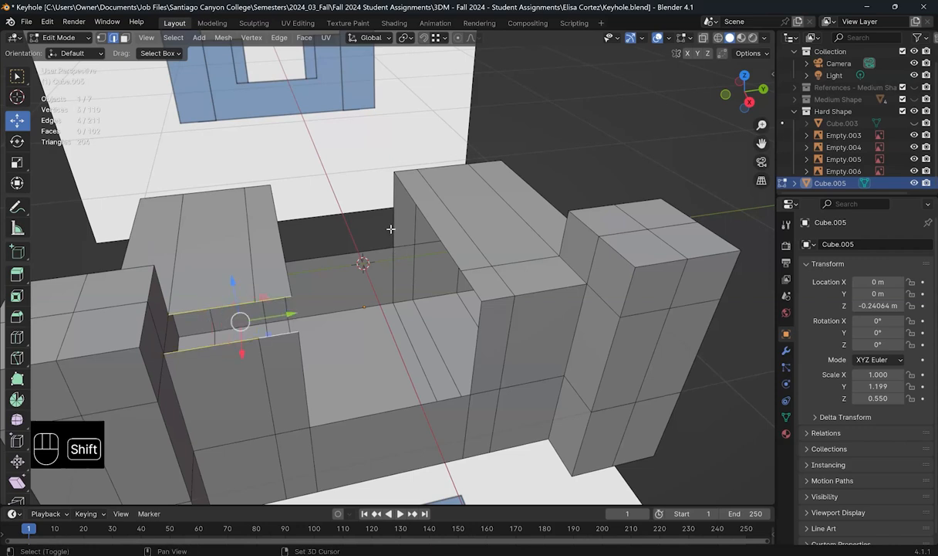
key("shift+r")
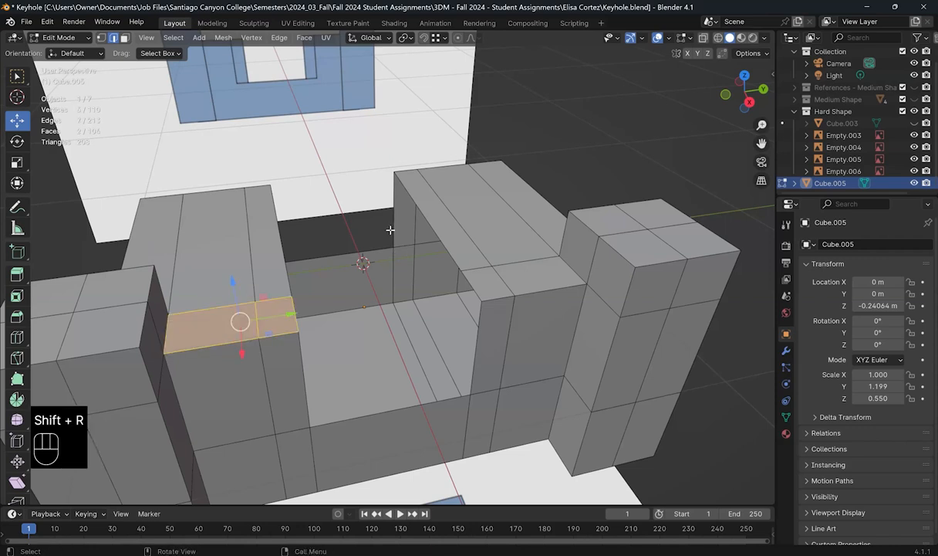
middle_click_drag(463, 337, 492, 208)
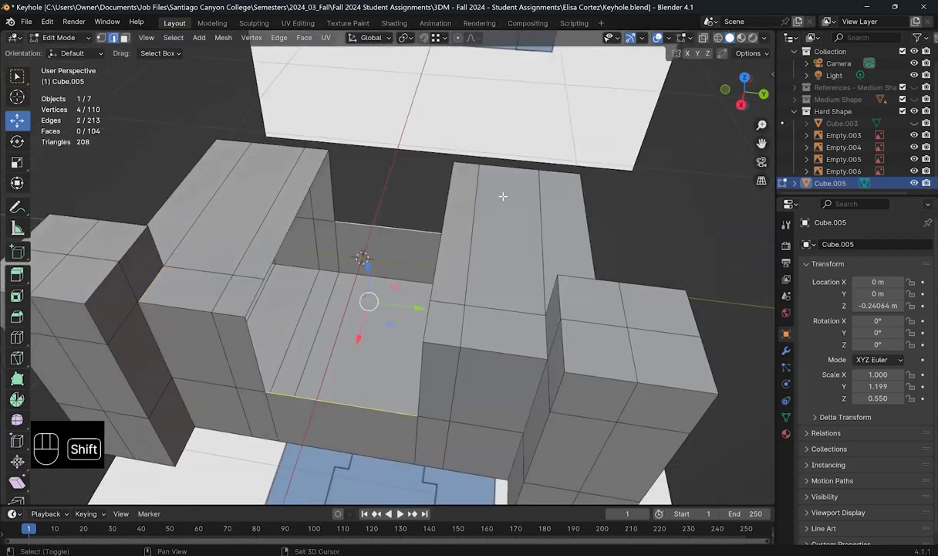
Step: Fill the slot floor with a bridged face
key("shift+r")
middle_click_drag(419, 313, 400, 288)
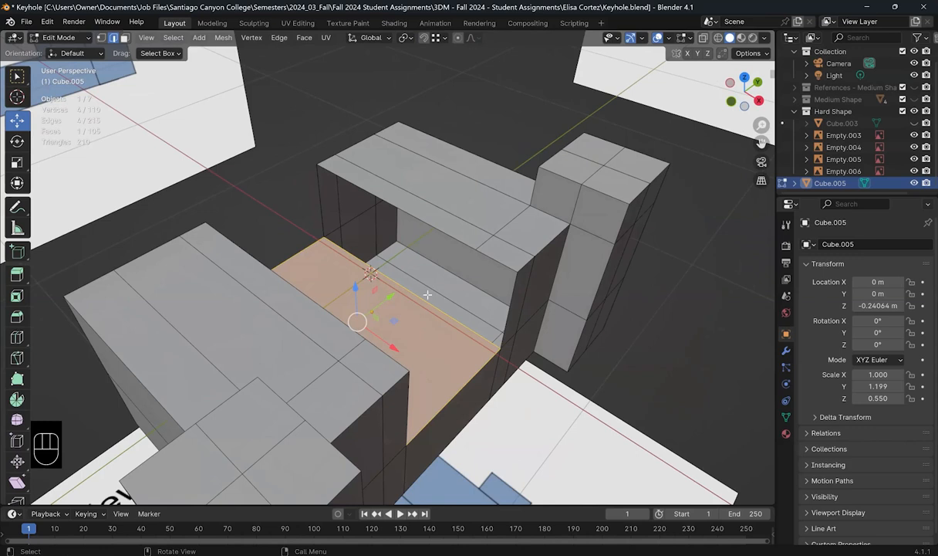
middle_click_drag(439, 320, 375, 296)
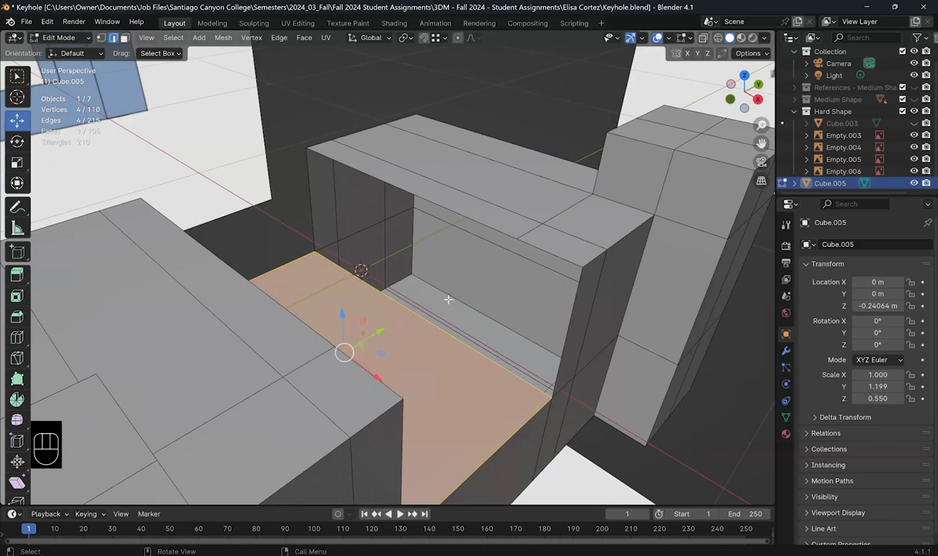
middle_click_drag(413, 287, 423, 379)
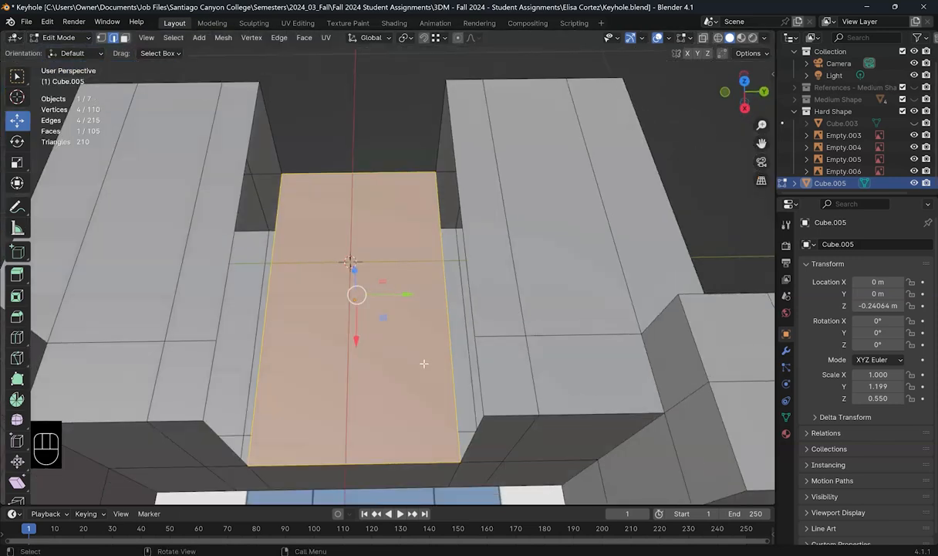
Step: Add a centred loop cut across the floor face and view it from the top
key("ctrl+r")
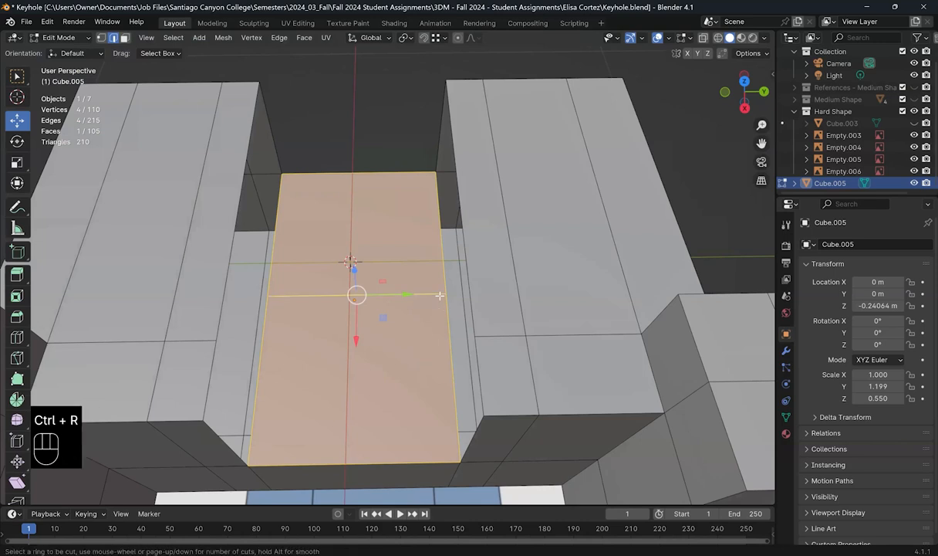
left_click(409, 294)
right_click(413, 294)
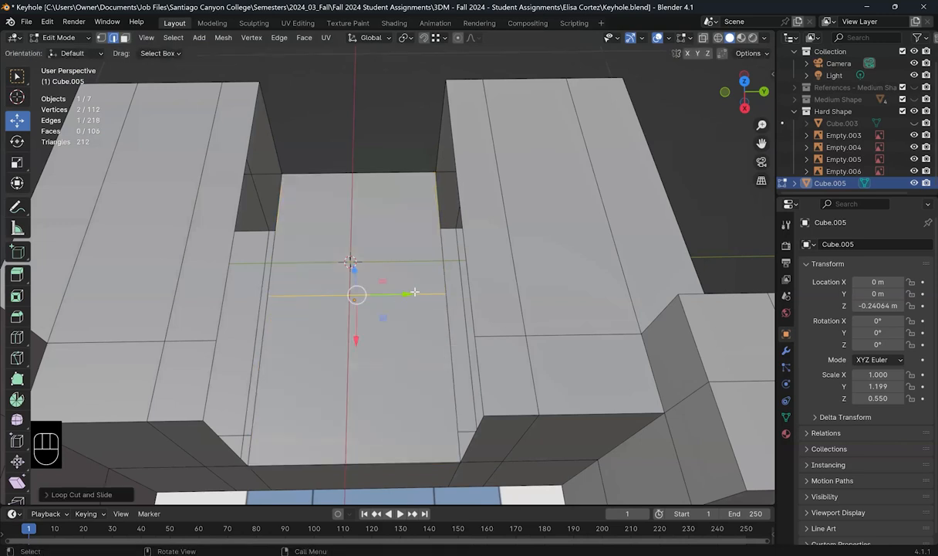
key("KP_7")
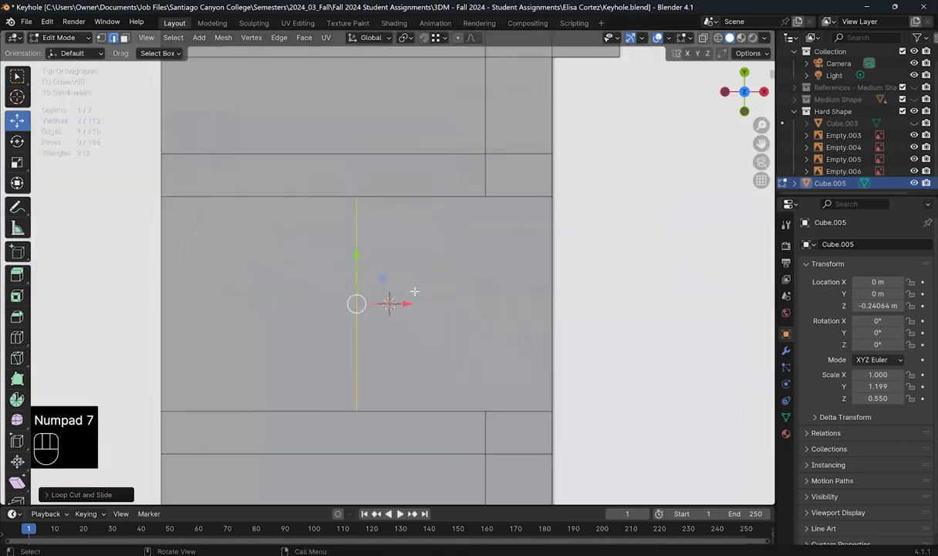
Step: With snapping on, slide the new floor loop along X onto the adjoining step's edge
left_click(423, 38)
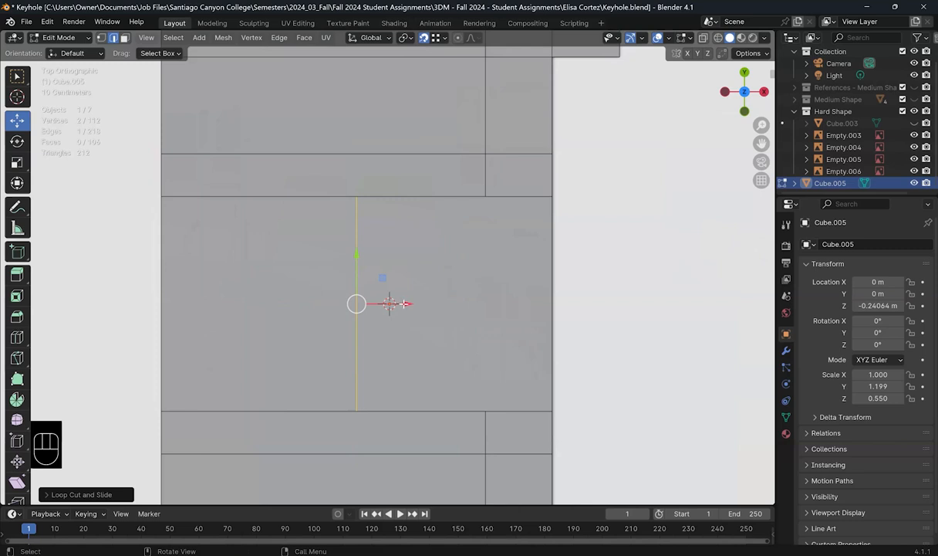
left_click_drag(421, 304, 460, 302)
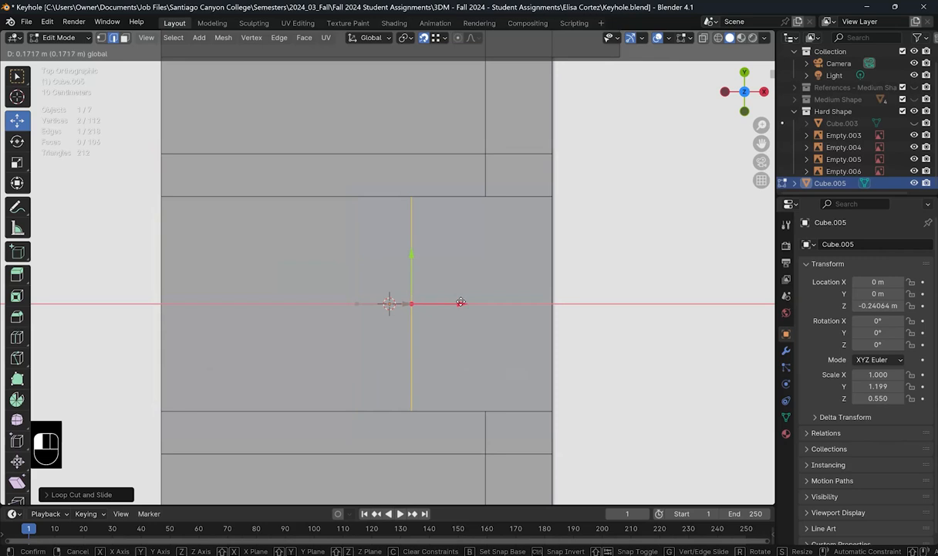
left_click_drag(460, 302, 489, 88)
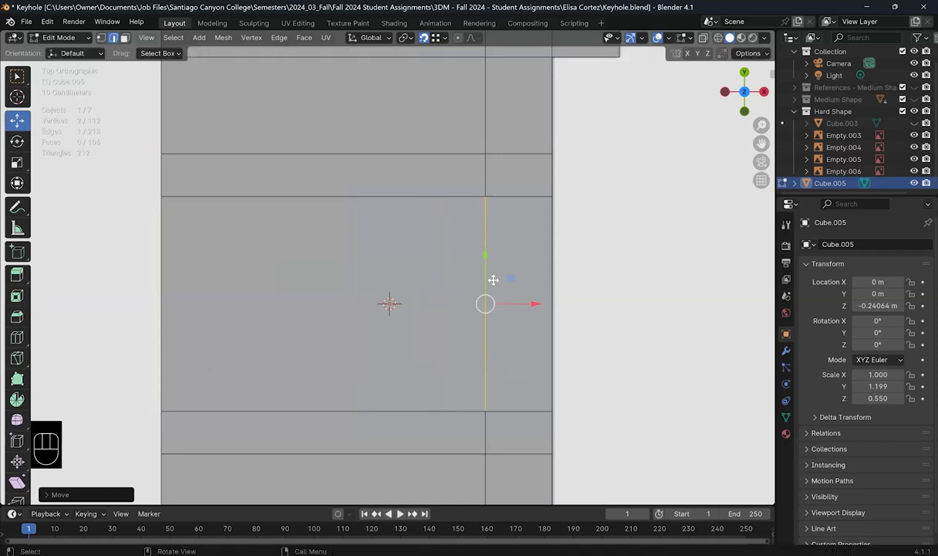
middle_click_drag(386, 236, 469, 340)
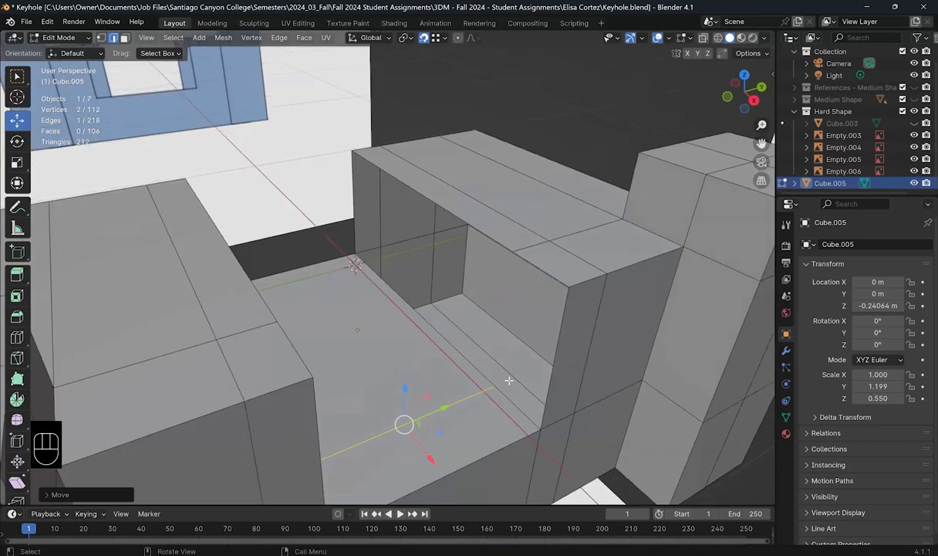
Step: Bridge the slot-floor and top front edges into a new inner wall face
left_click(521, 351)
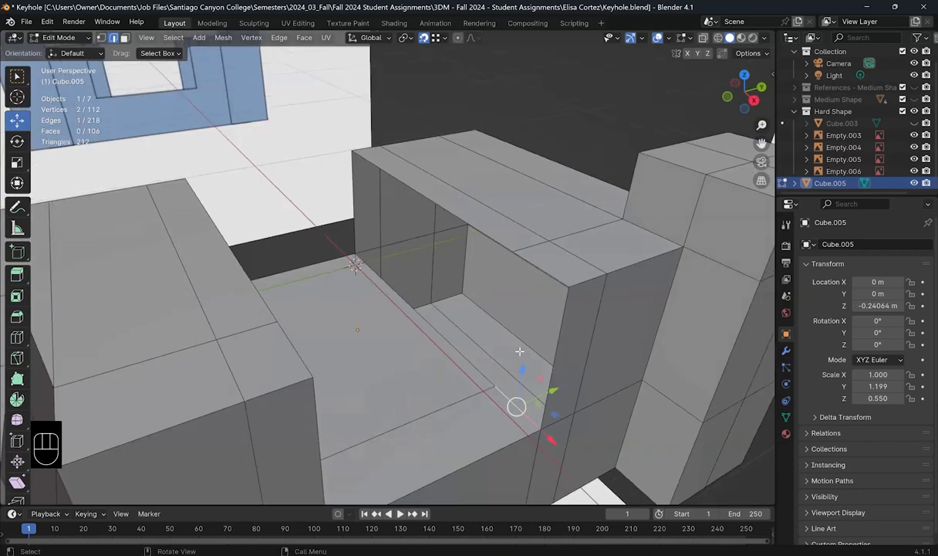
left_click(533, 264, "shift")
left_click(460, 219, "shift")
left_click(429, 325, "shift")
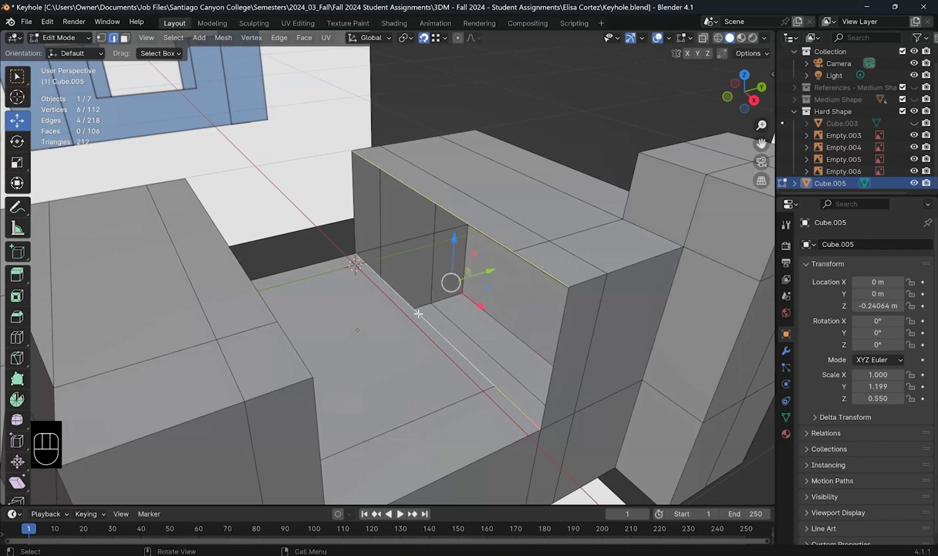
left_click(279, 38)
left_click(295, 74)
middle_click_drag(400, 349, 241, 216)
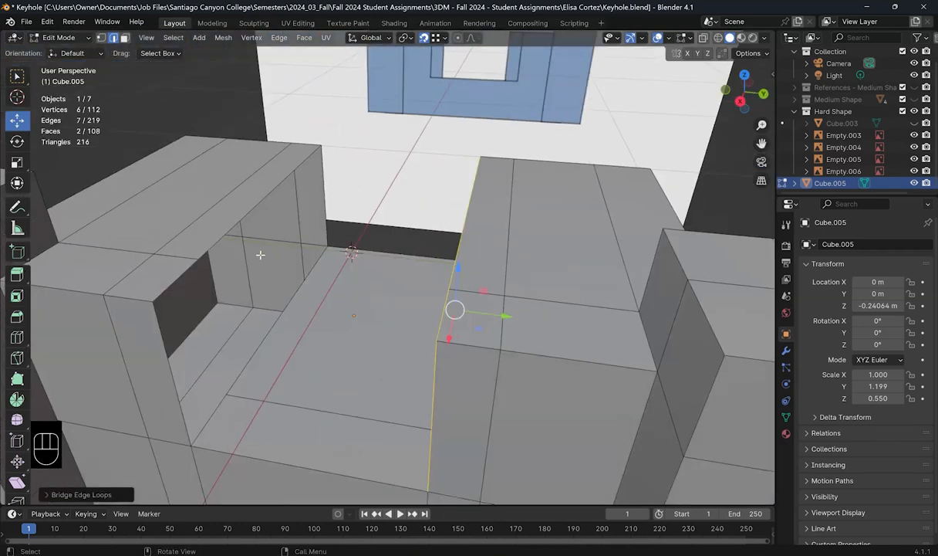
Step: Fill the left inner wall by repeating the bridge on four edges, then show X-ray
left_click(271, 287)
left_click(267, 307, "shift")
left_click(196, 356, "shift")
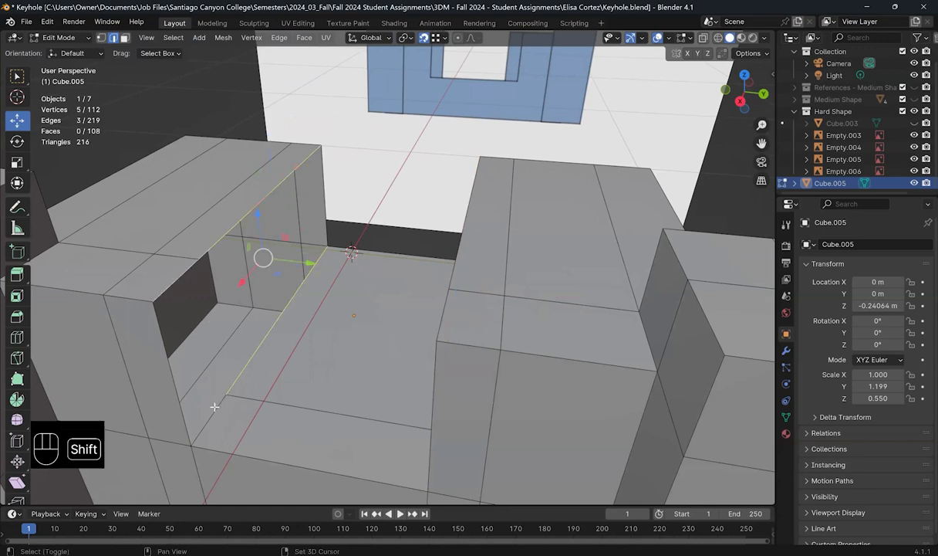
left_click(218, 402, "shift")
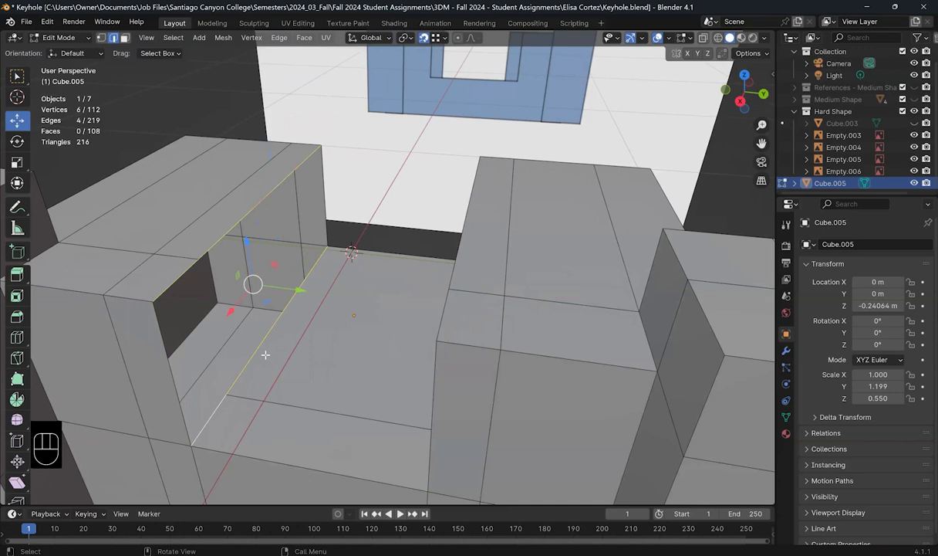
key("shift+r")
middle_click_drag(367, 341, 321, 347)
scroll(364, 346, "down", 2)
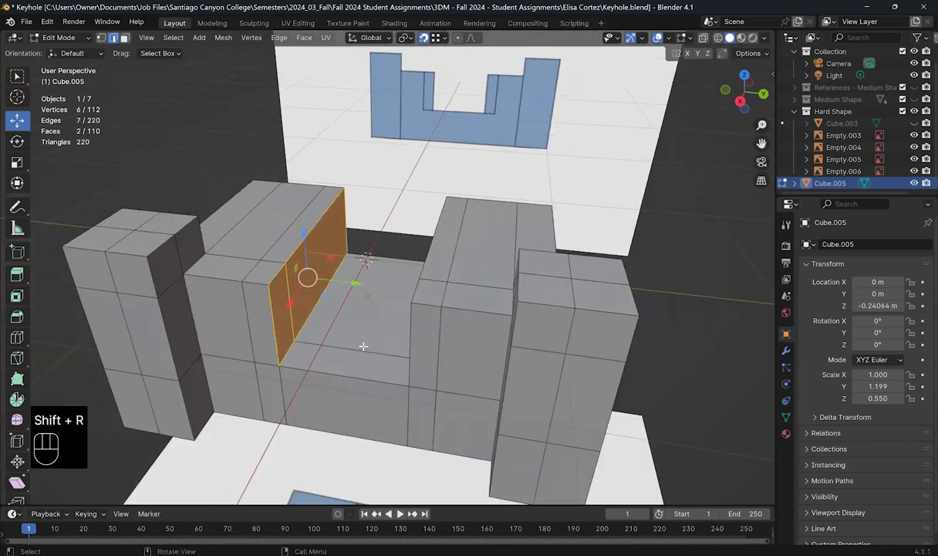
middle_click_drag(421, 338, 447, 341)
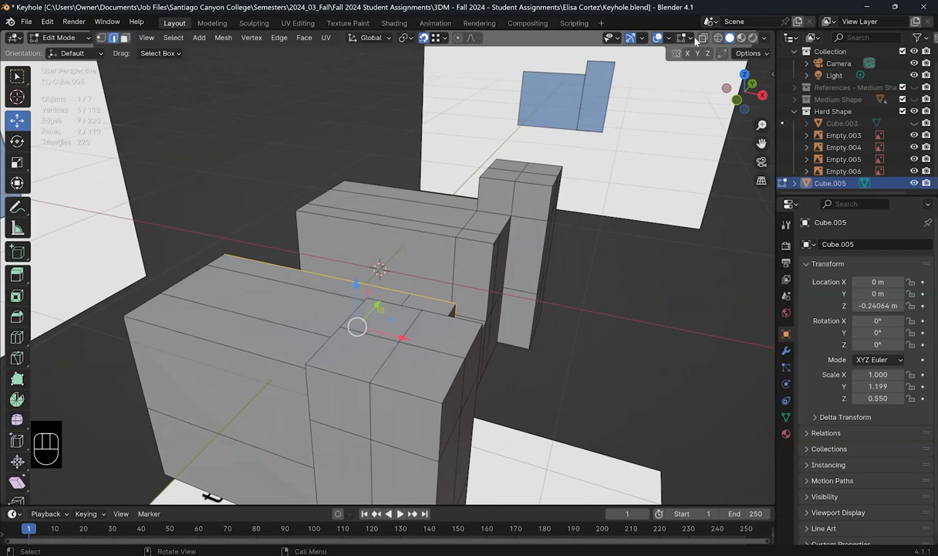
key("alt+z")
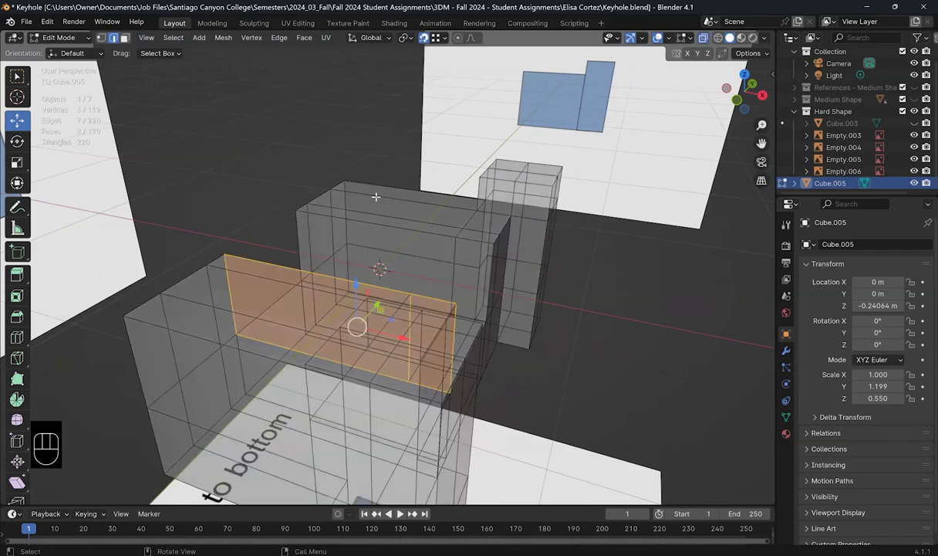
Step: In front view, nudge the right- and left-edge vertices along X, then view the side profile
key("KP_1")
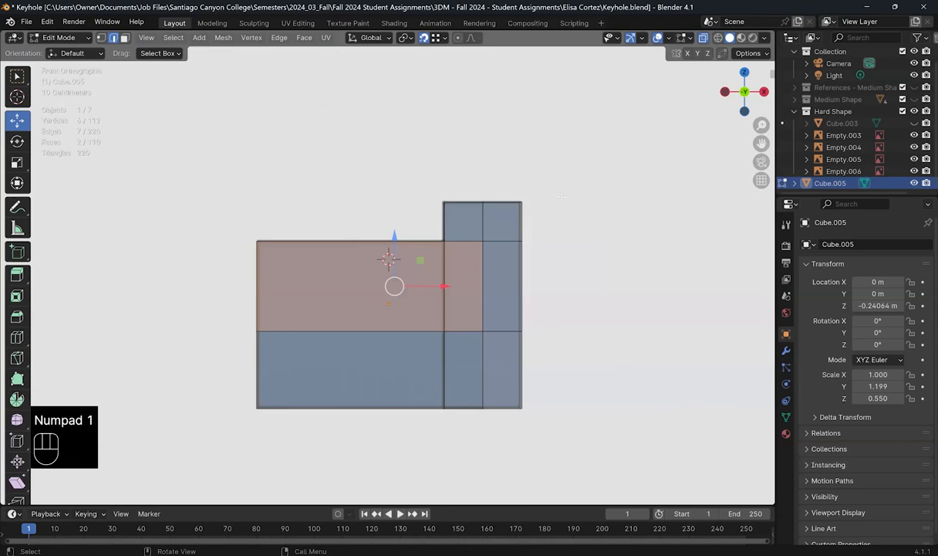
left_click(464, 160)
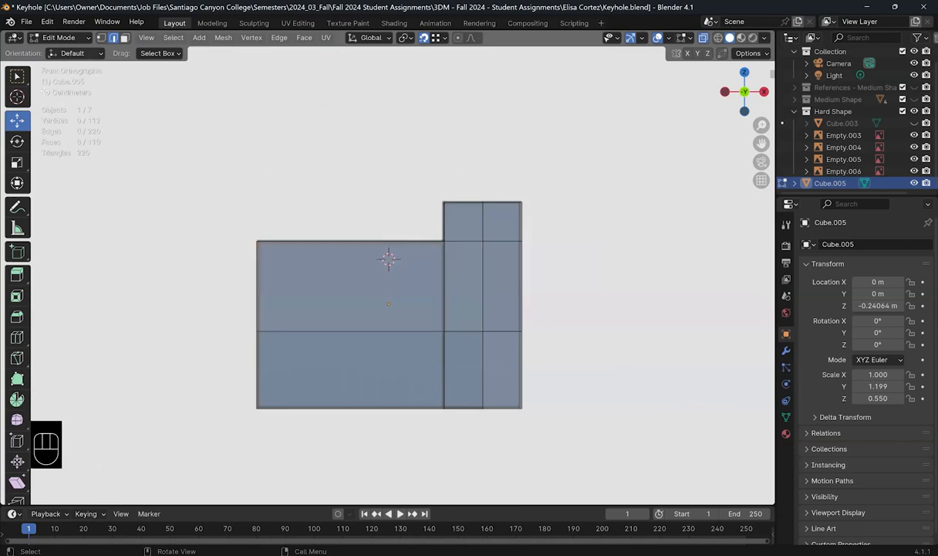
left_click(100, 38)
left_click_drag(512, 418, 557, 196)
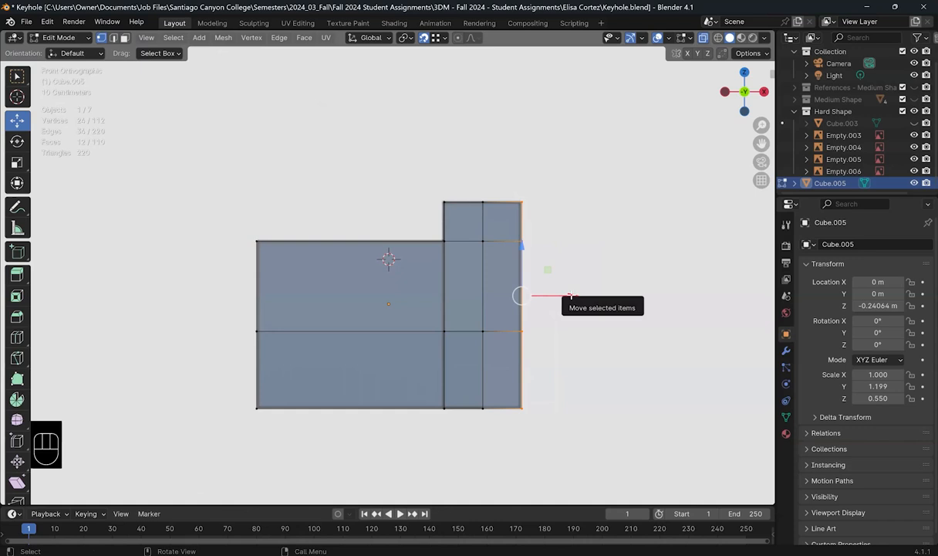
left_click_drag(571, 295, 569, 294)
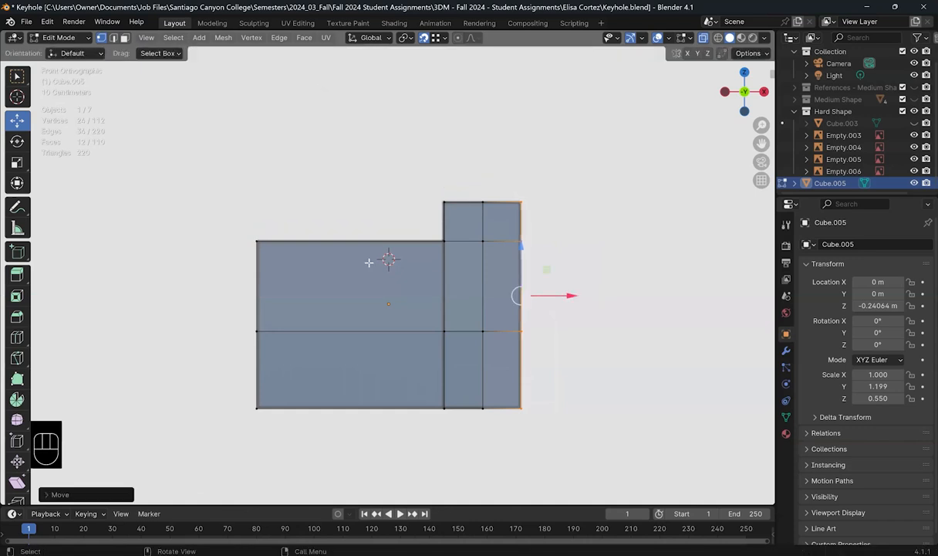
left_click_drag(239, 216, 262, 483)
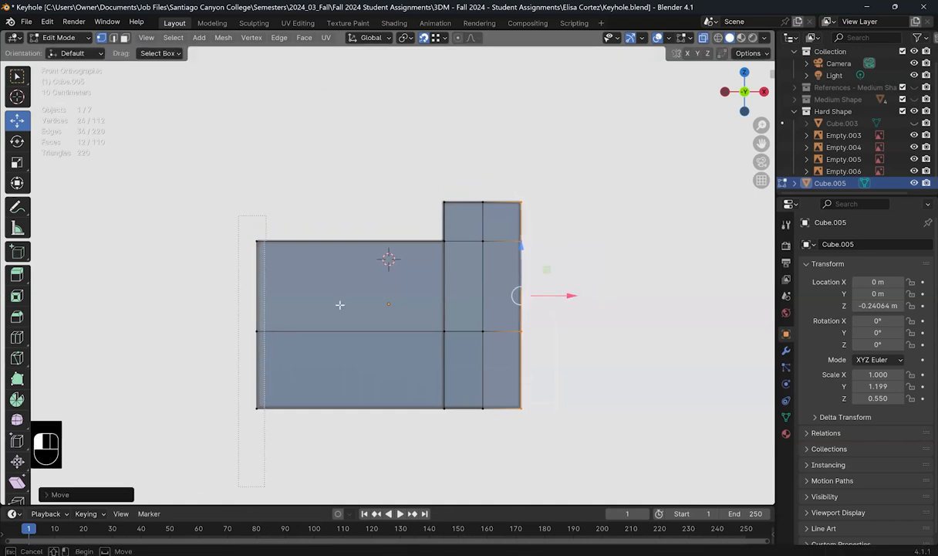
left_click_drag(308, 326, 308, 326)
left_click(332, 204)
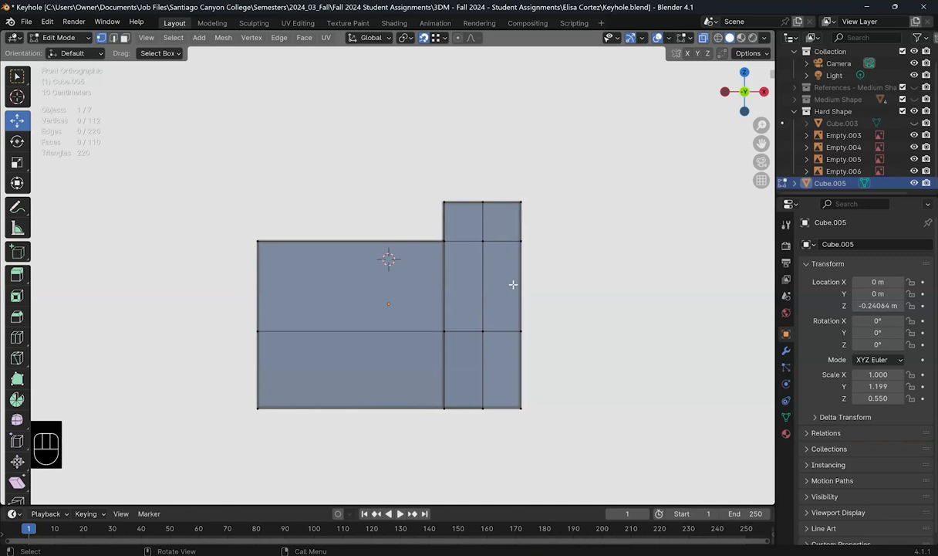
key("KP_3")
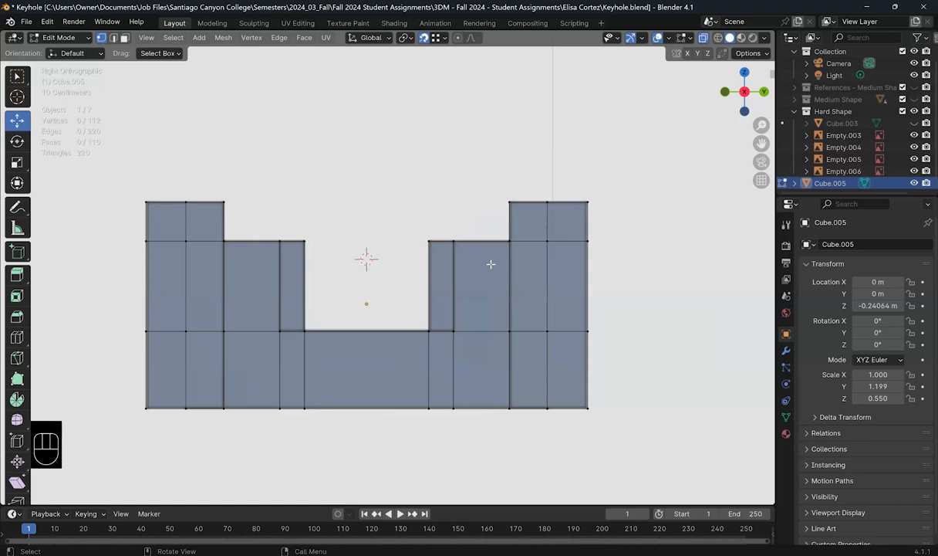
Step: Turn off X-ray, return to Object Mode, and orbit around the solid keyhole block
key("KP_7")
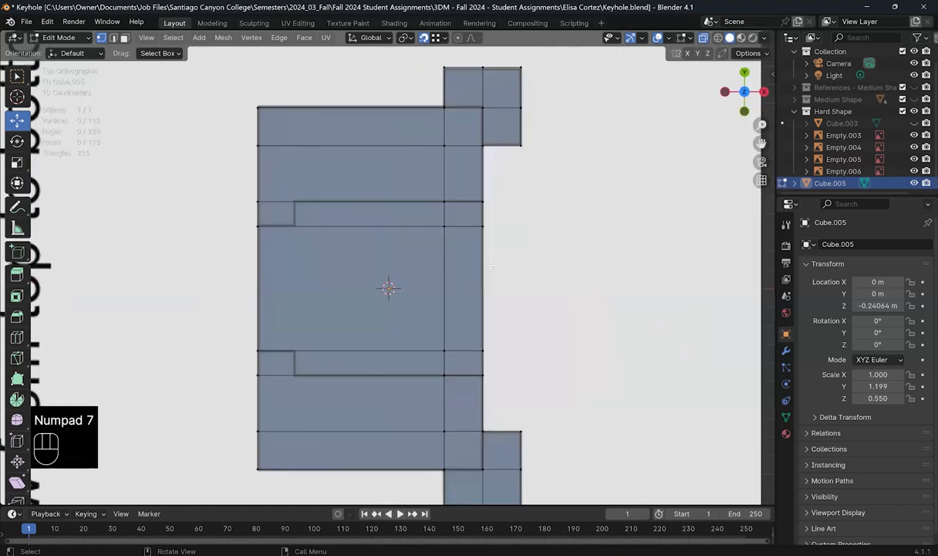
scroll(491, 265, "down", 2)
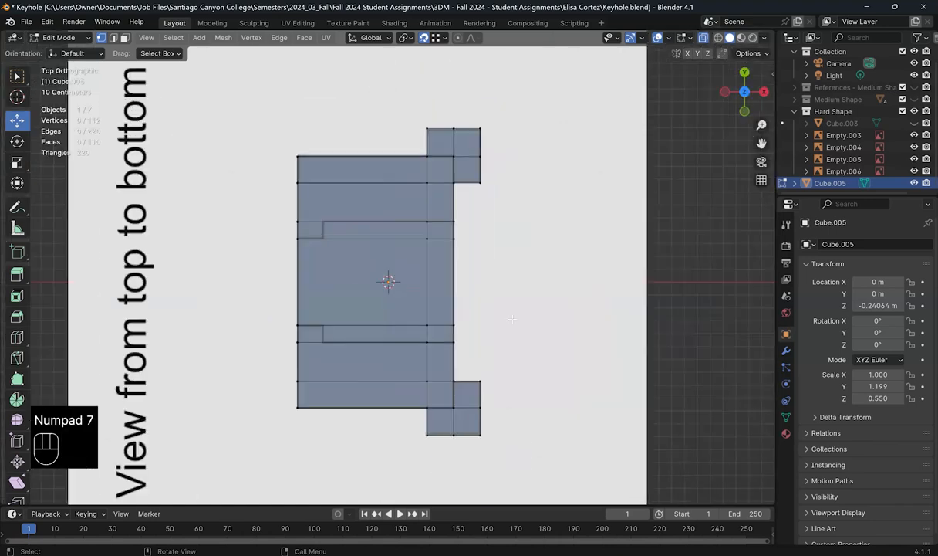
left_click(703, 38)
middle_click_drag(305, 297, 265, 303)
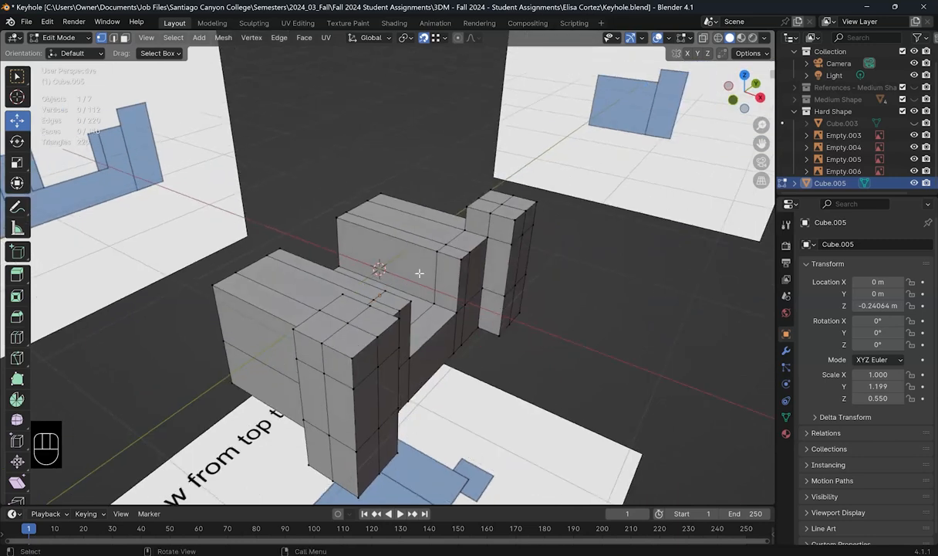
key("Tab")
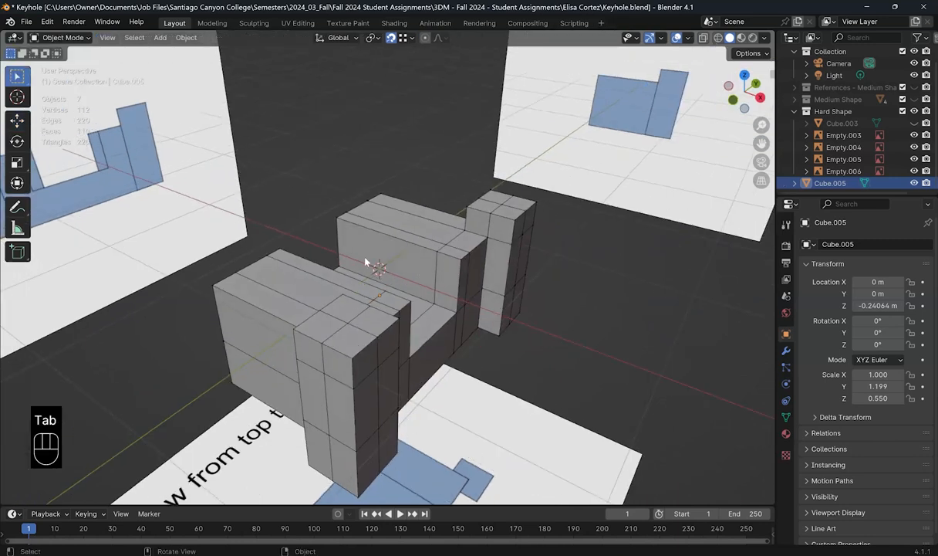
middle_click_drag(493, 258, 528, 276)
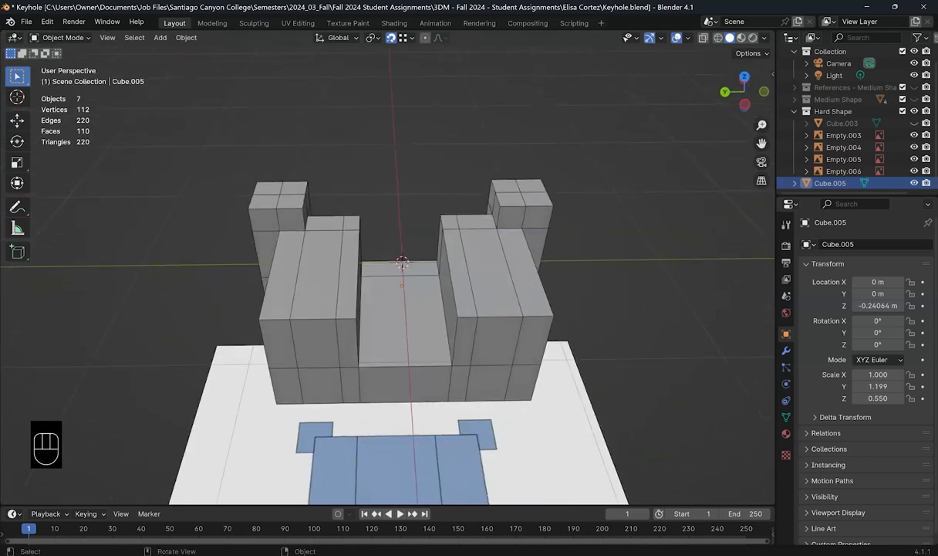
mouse_move(238, 554)
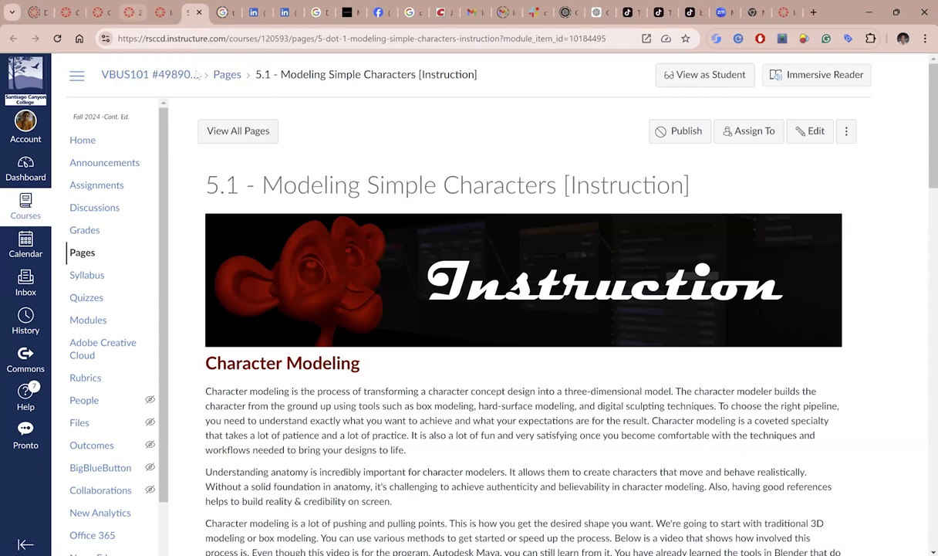
Step: Check the HARD keyhole references on the 2.4 Keyhole Problems page, then go back to Blender
left_click(129, 12)
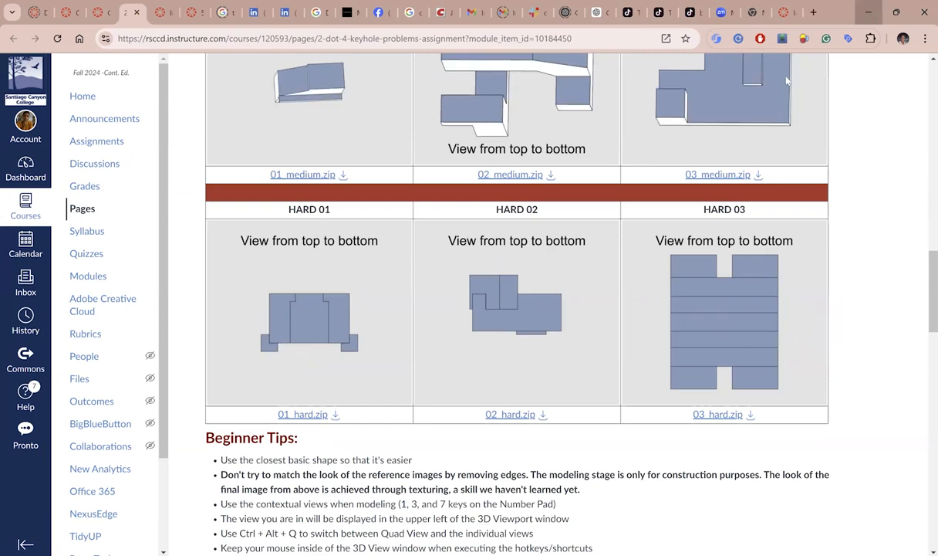
left_click(869, 11)
middle_click_drag(431, 352, 517, 308)
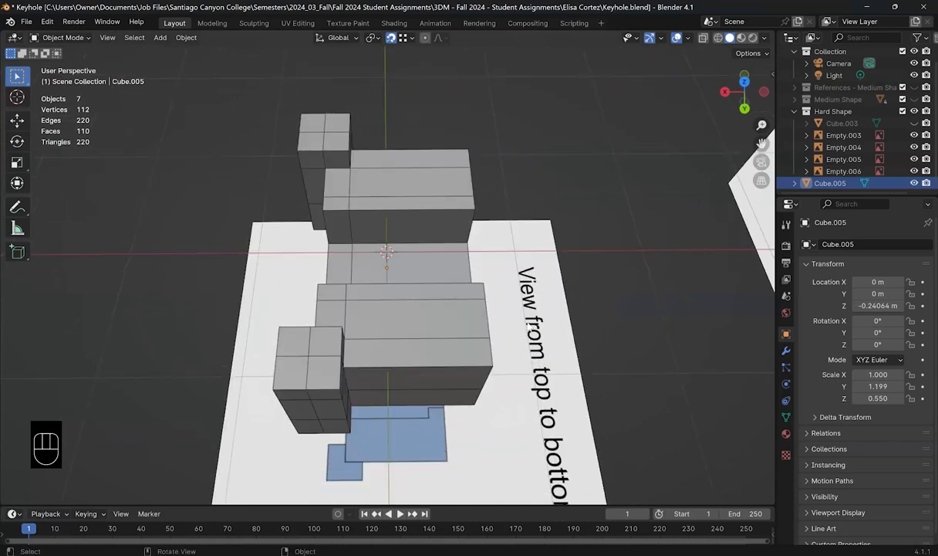
Step: Show the block see-through from the top, centred and zoomed in
key("KP_7")
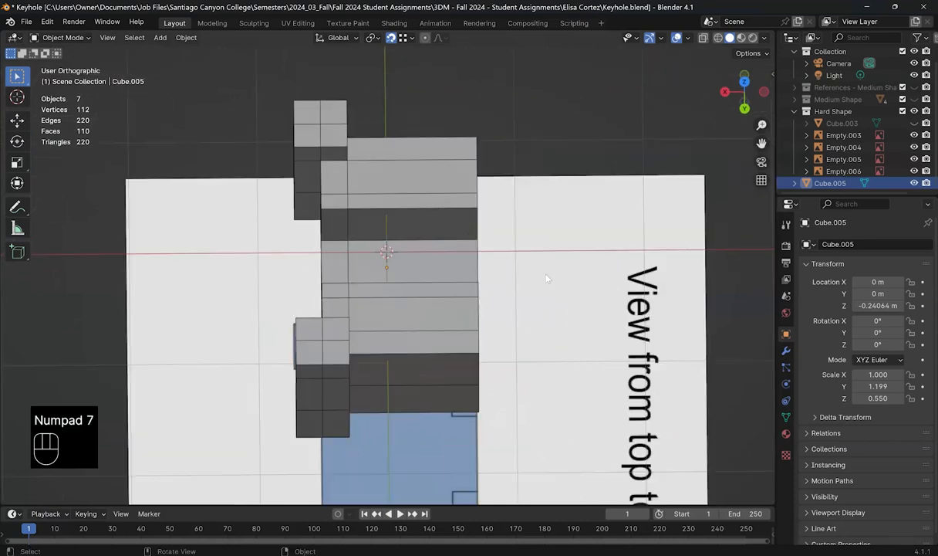
left_click(702, 37)
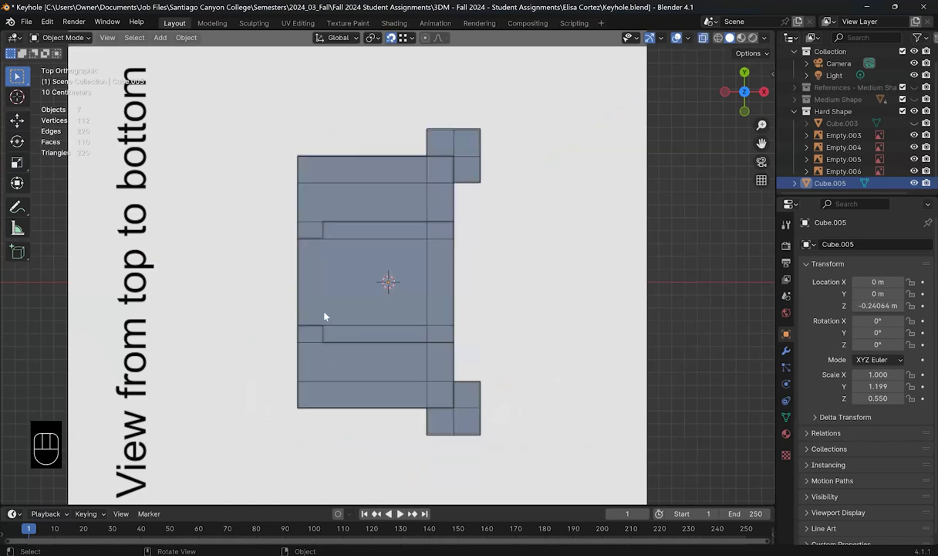
middle_click_drag(377, 301, 387, 322, "shift")
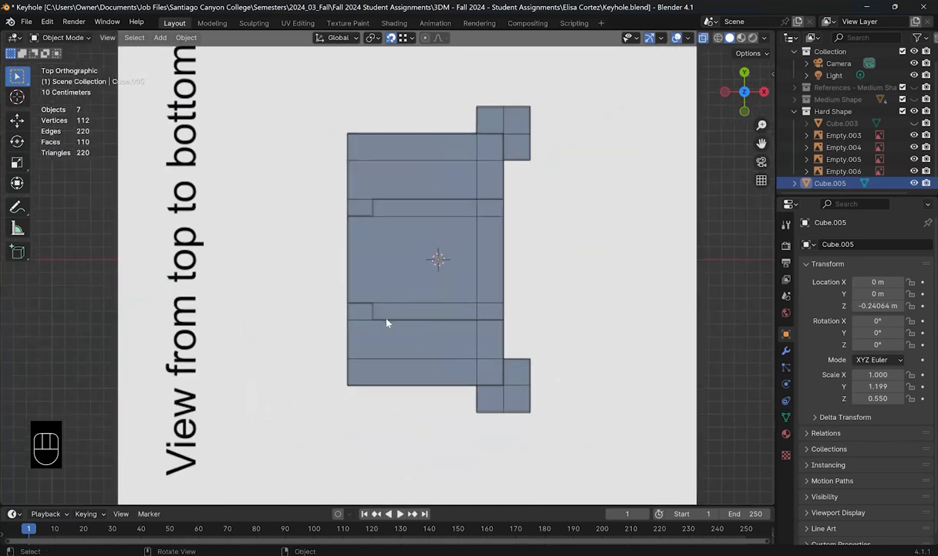
scroll(386, 313, "up", 2)
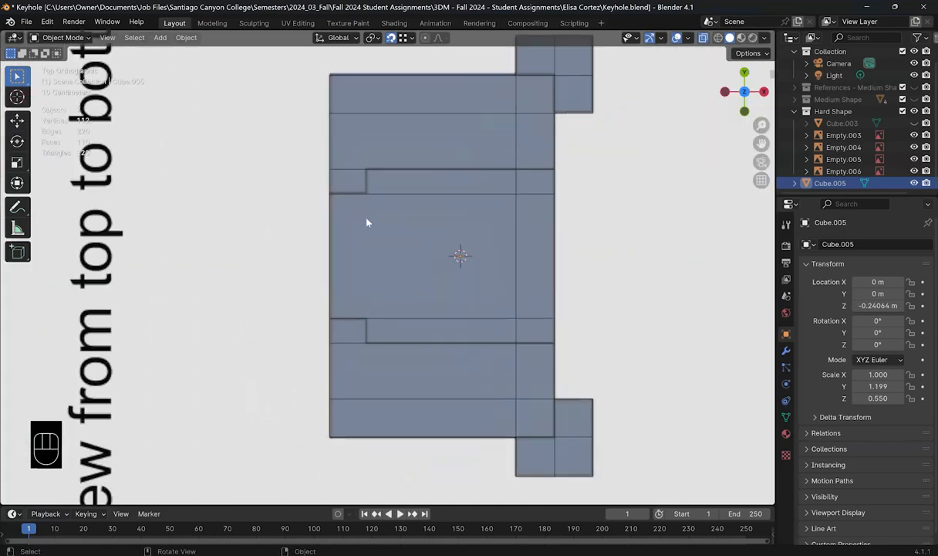
key("ctrl")
key("ctrl+r")
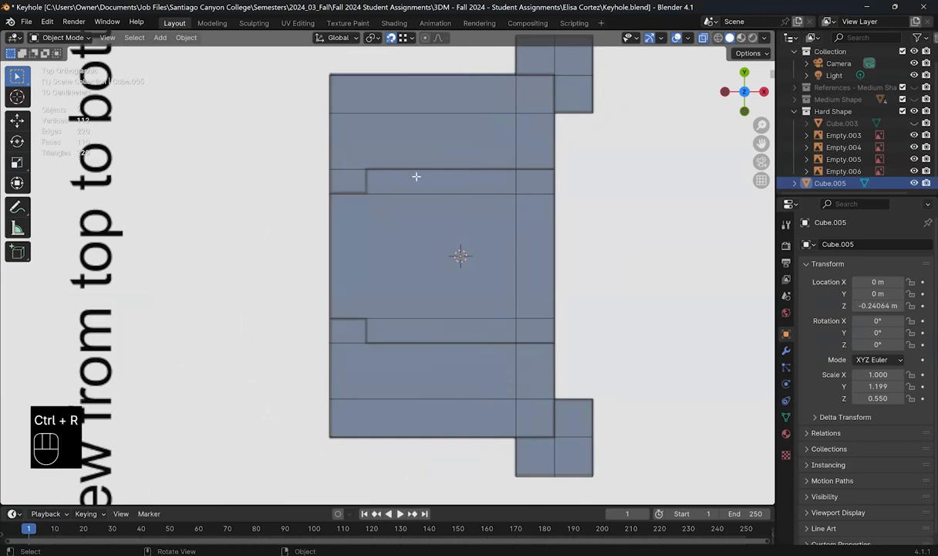
Step: In Edit Mode, add a lengthwise loop cut slid beside the notch corners
key("Tab")
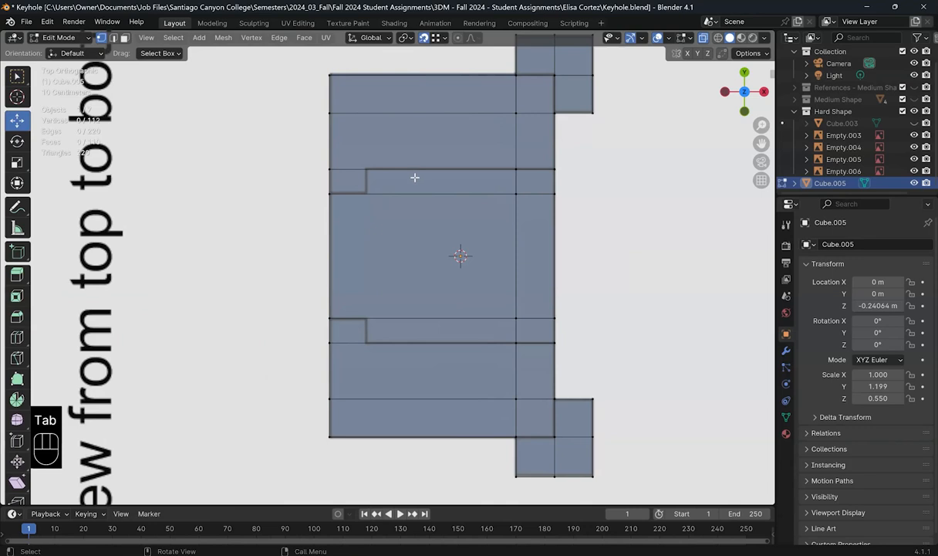
key("ctrl+r")
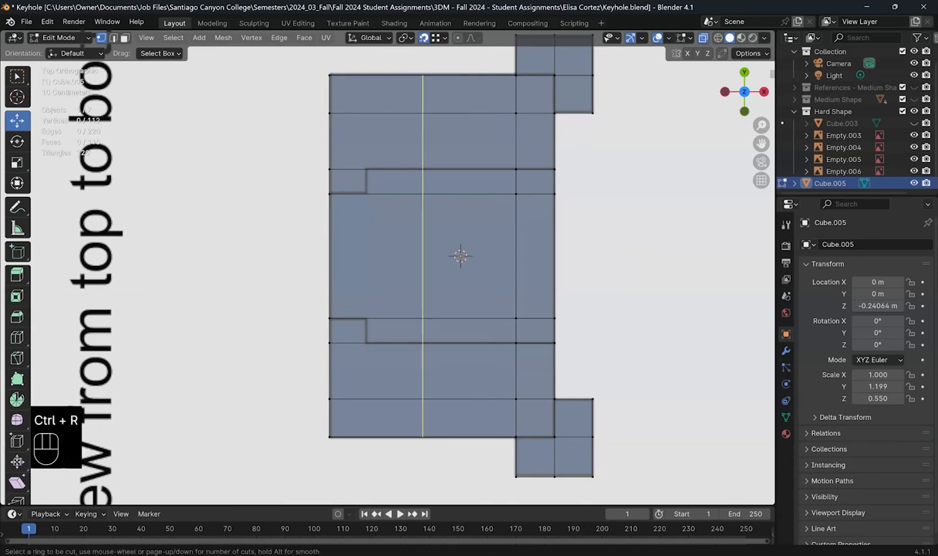
left_click(348, 189)
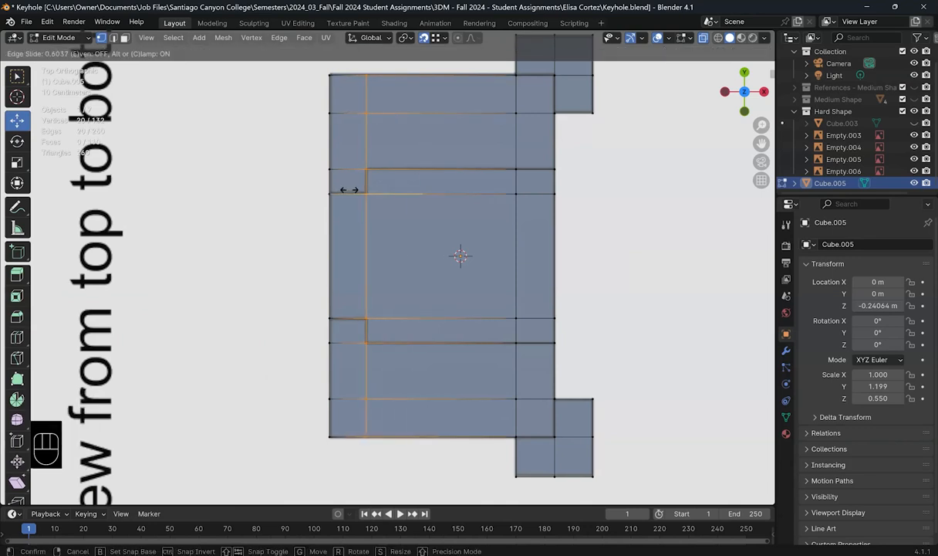
left_click(349, 189)
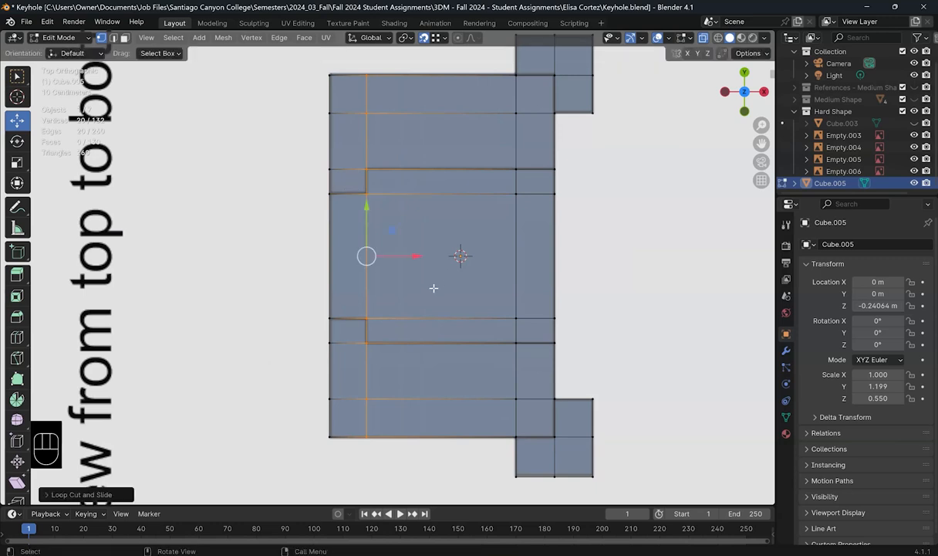
Step: Check the new loop from perspective, front and top, then hide the block to compare
middle_click_drag(378, 251, 281, 268)
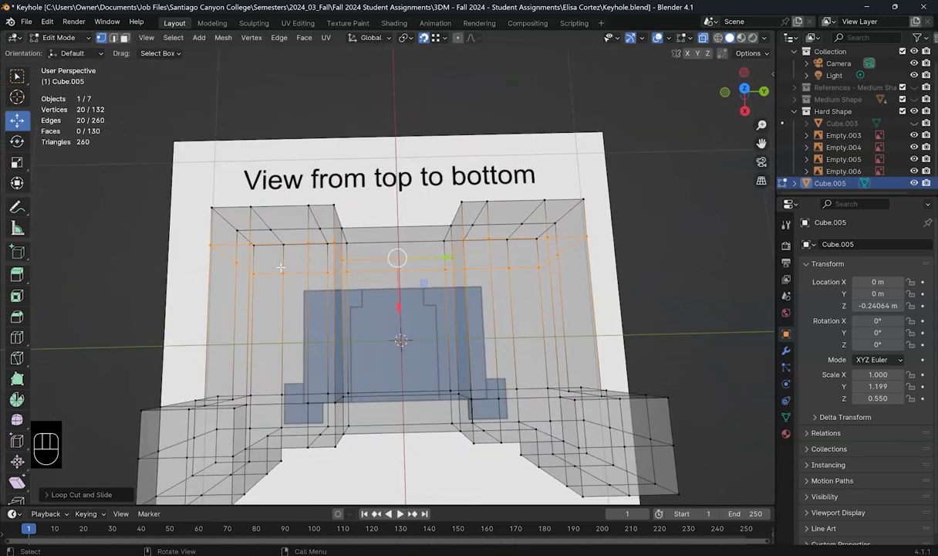
key("KP_1")
key("KP_7")
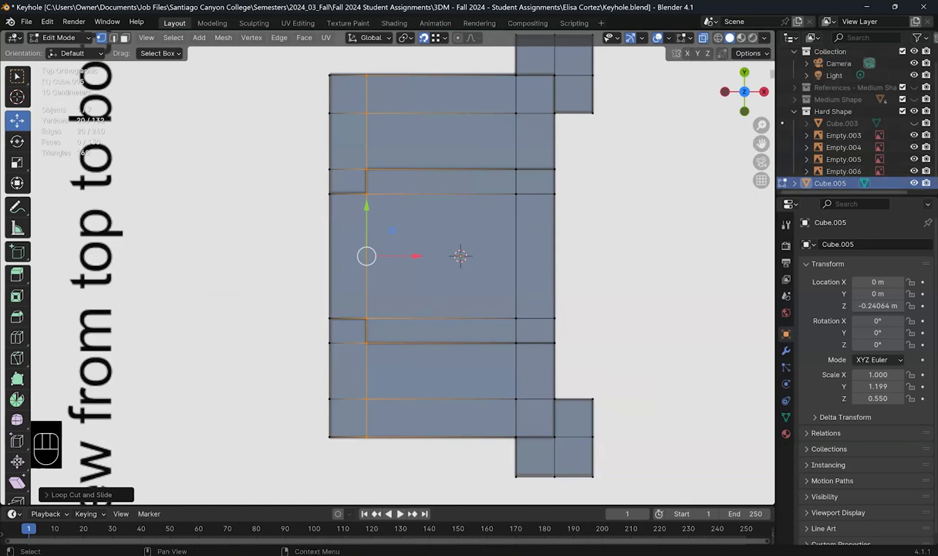
left_click(914, 183)
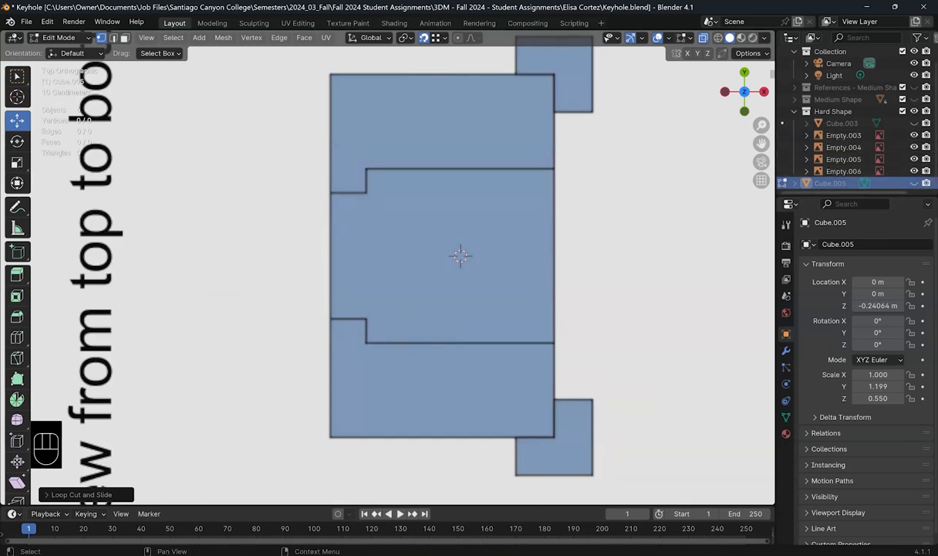
Step: Unhide the block and delete the wide and end faces of both horizontal strips
left_click(914, 182)
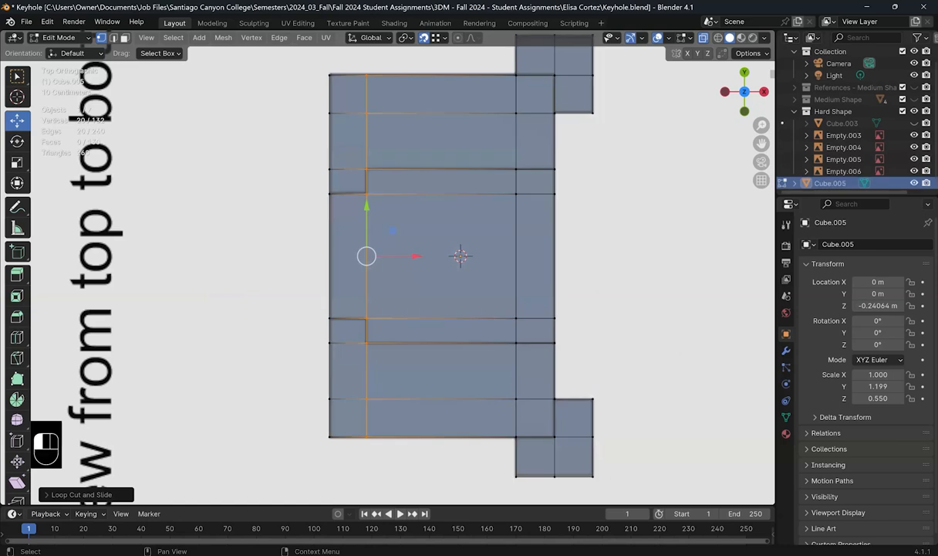
left_click(124, 37)
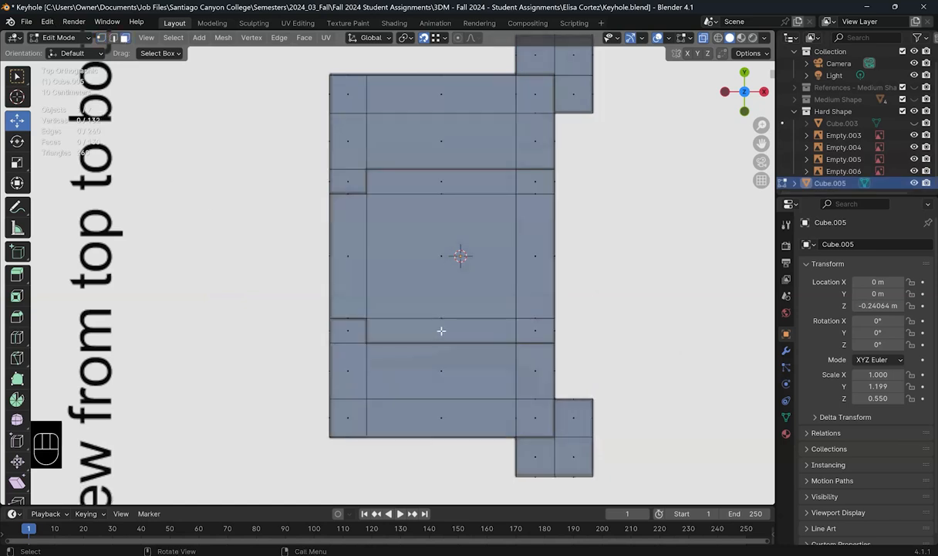
left_click(466, 323)
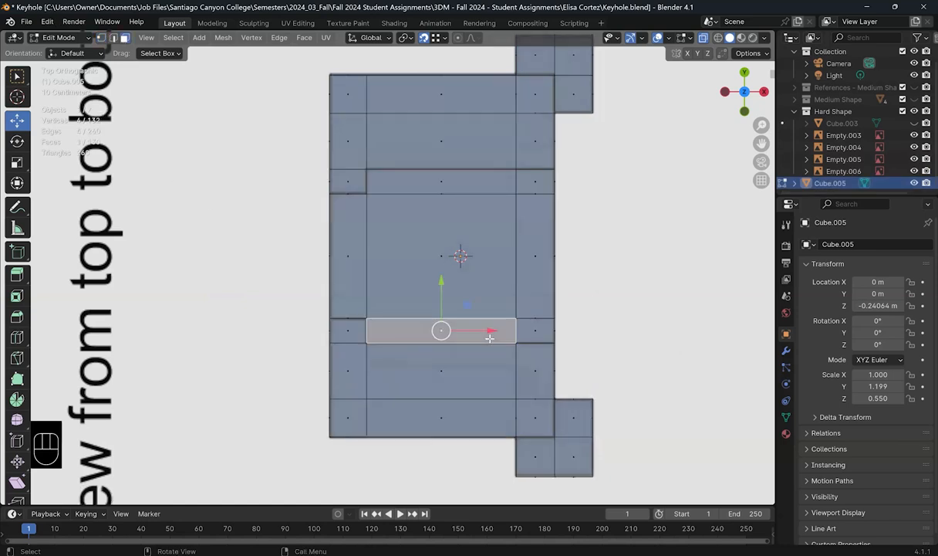
left_click(535, 329, "shift")
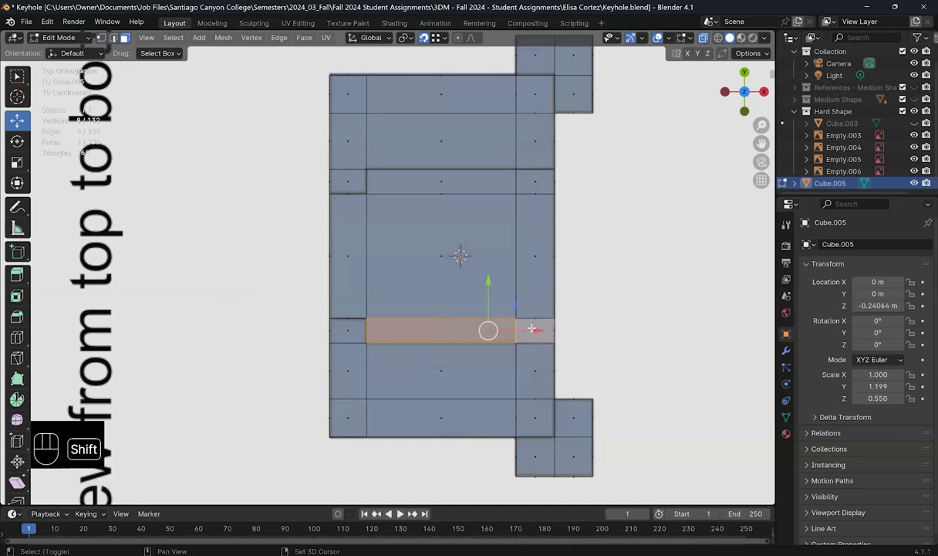
left_click(511, 179, "shift")
left_click(532, 180, "shift")
key("x")
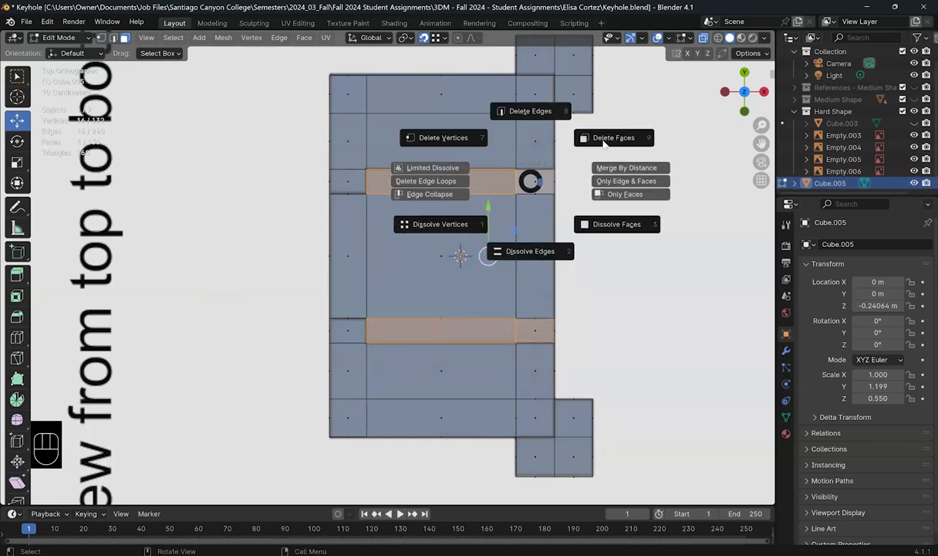
left_click(604, 138)
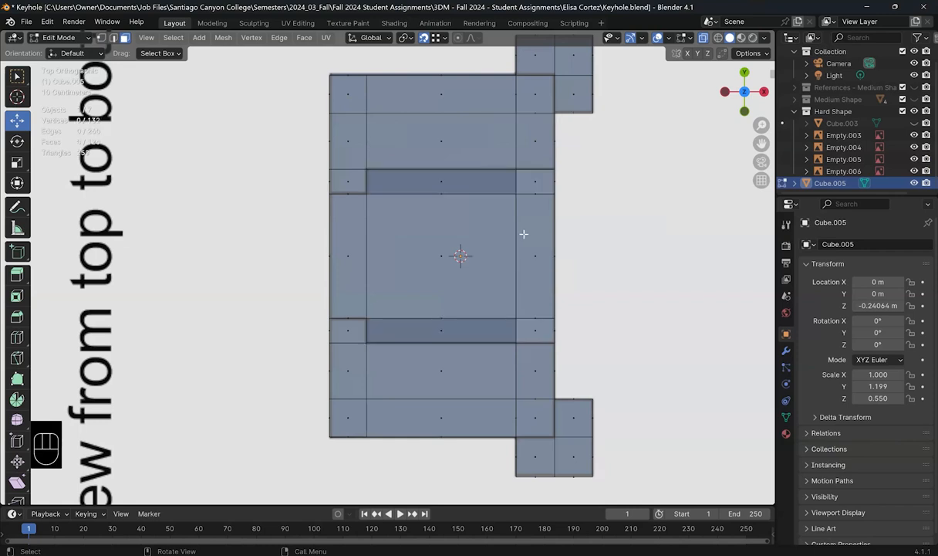
Step: Inspect the two new slots in solid view, ending on the top view
middle_click_drag(524, 233, 571, 177)
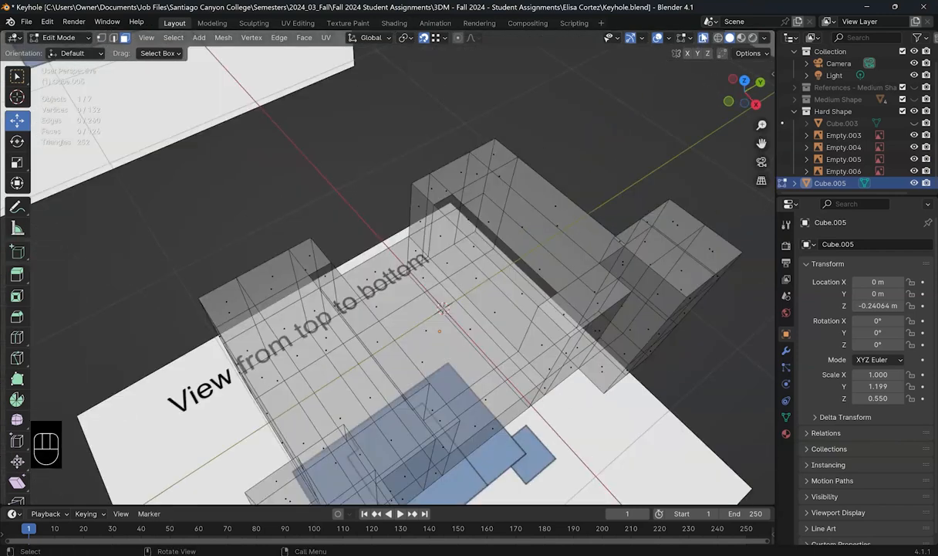
key("alt+z")
middle_click_drag(441, 323, 525, 372)
key("KP_7")
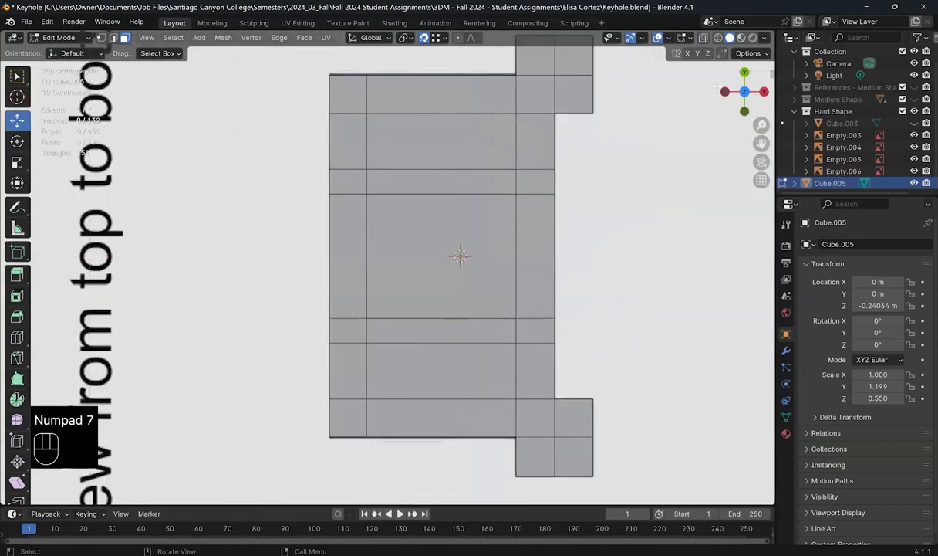
Step: In X-ray, delete the two small faces at the slots' right ends, inspect, then undo to restore them
left_click(703, 38)
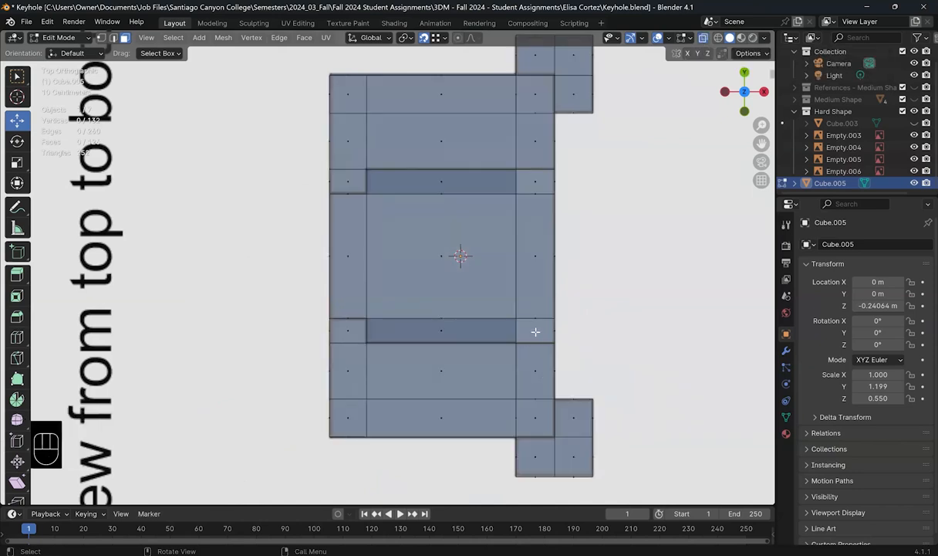
left_click(536, 329)
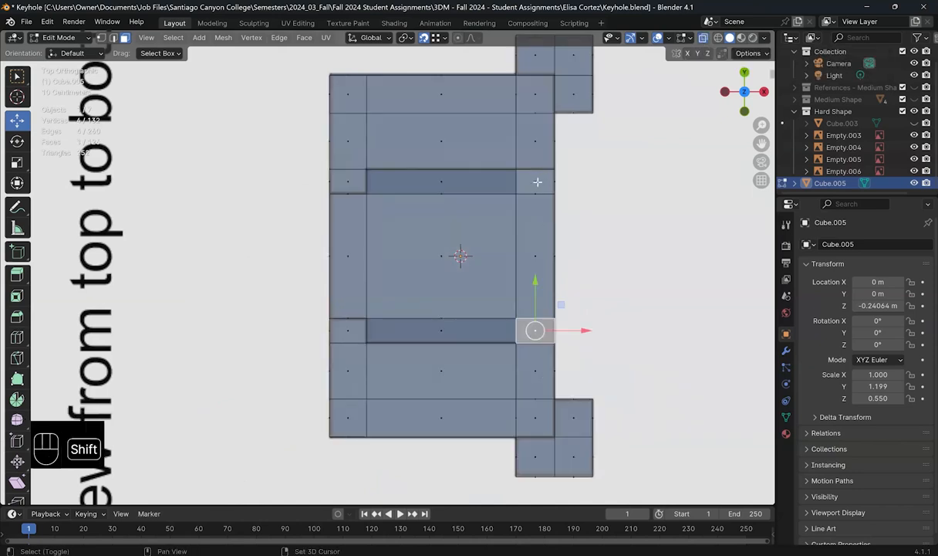
left_click(537, 182, "shift")
key("x")
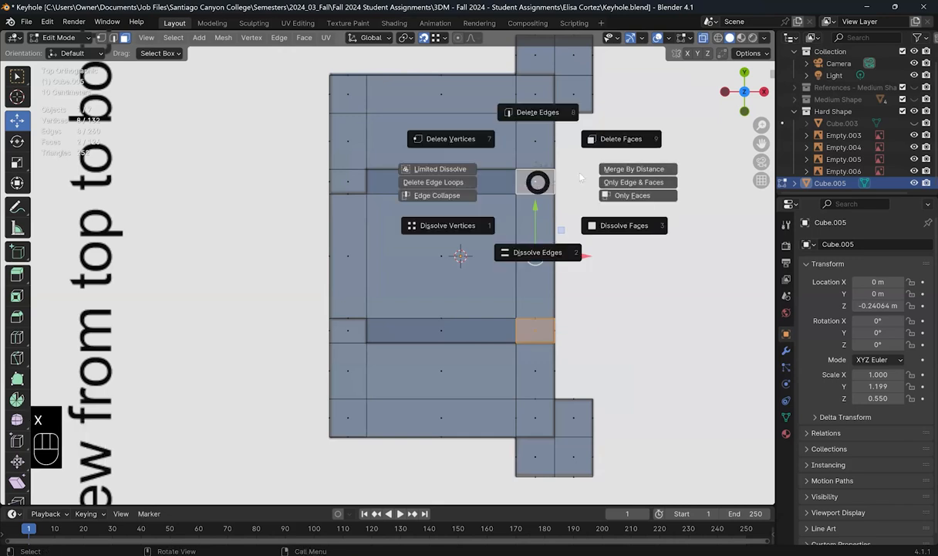
left_click(615, 136)
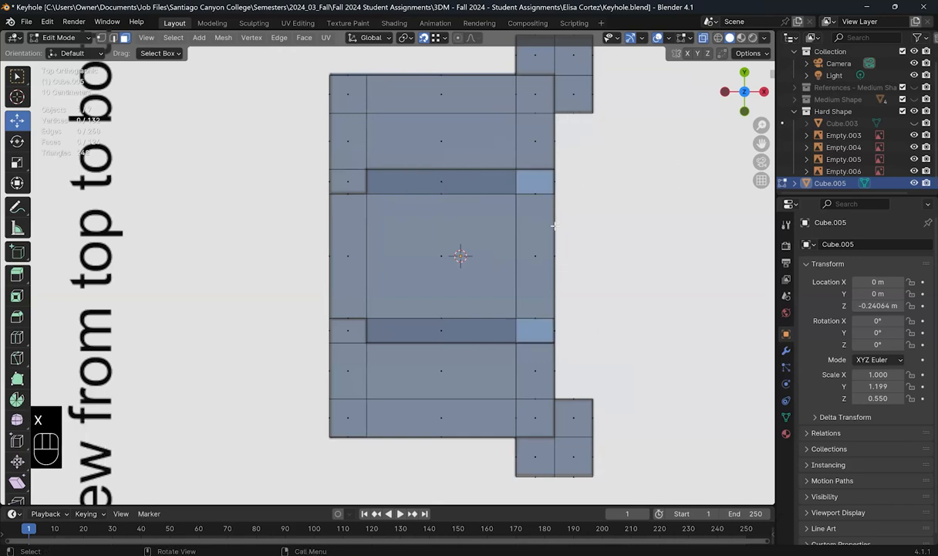
middle_click_drag(463, 251, 445, 230)
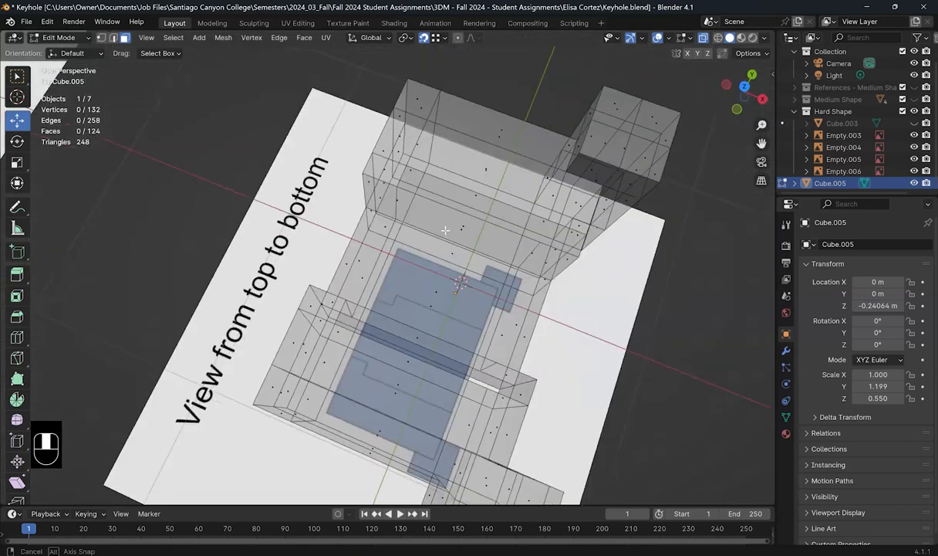
middle_click_drag(430, 197, 442, 149)
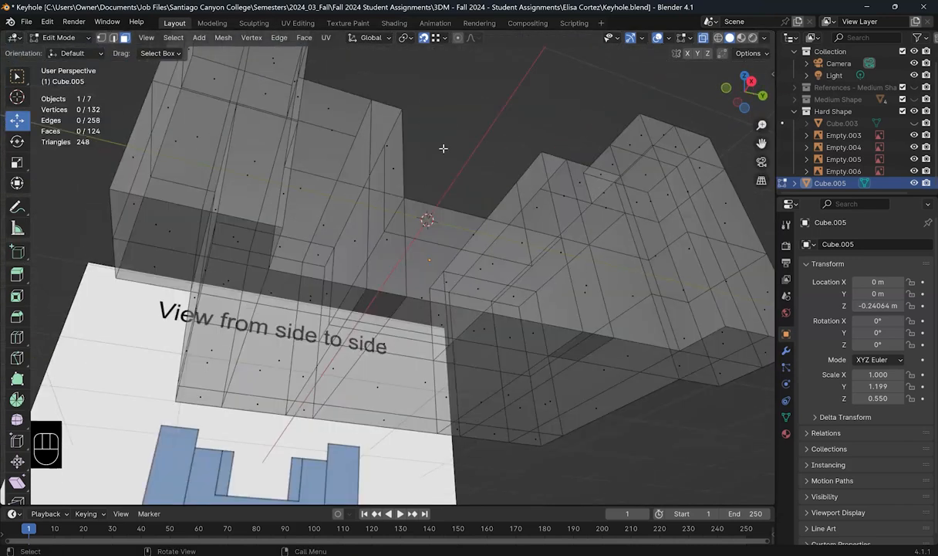
key("ctrl+z")
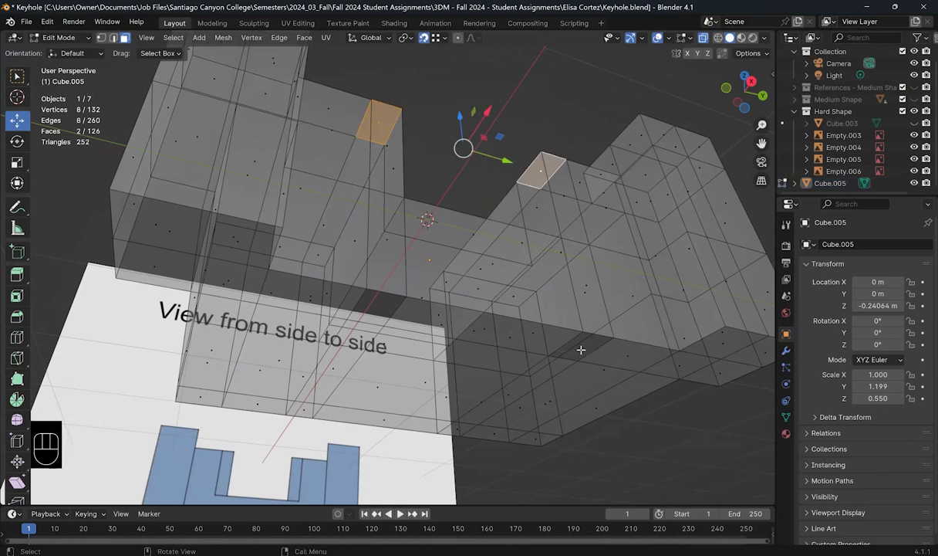
Step: Undo the earlier face deletions and view the block from the top in solid display
middle_click_drag(564, 317, 565, 315)
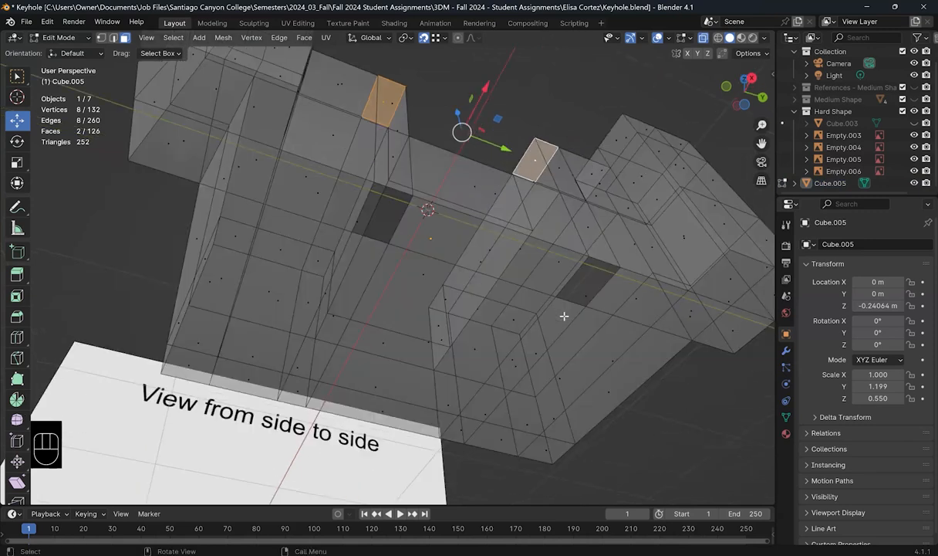
key("ctrl+z")
key("ctrl+z")
key("ctrl+z")
key("ctrl+z")
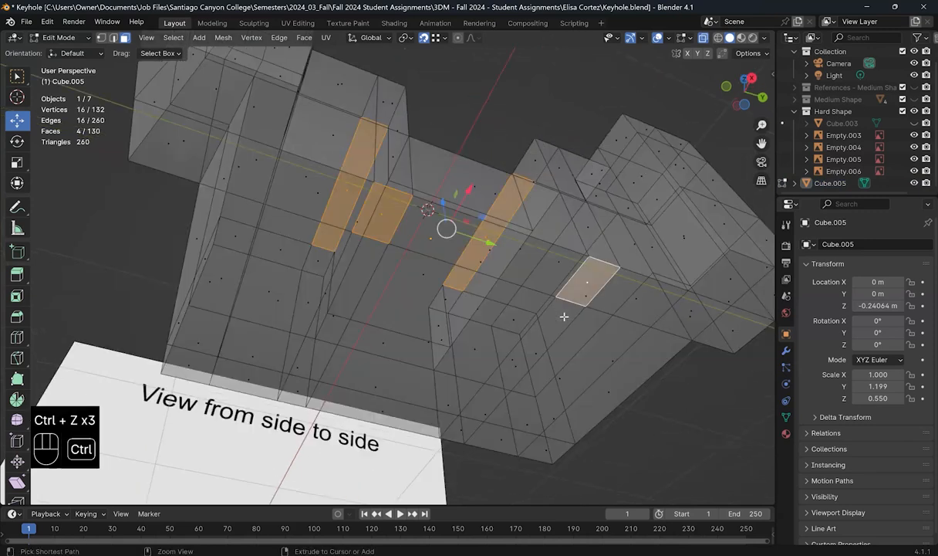
middle_click_drag(528, 388, 478, 363)
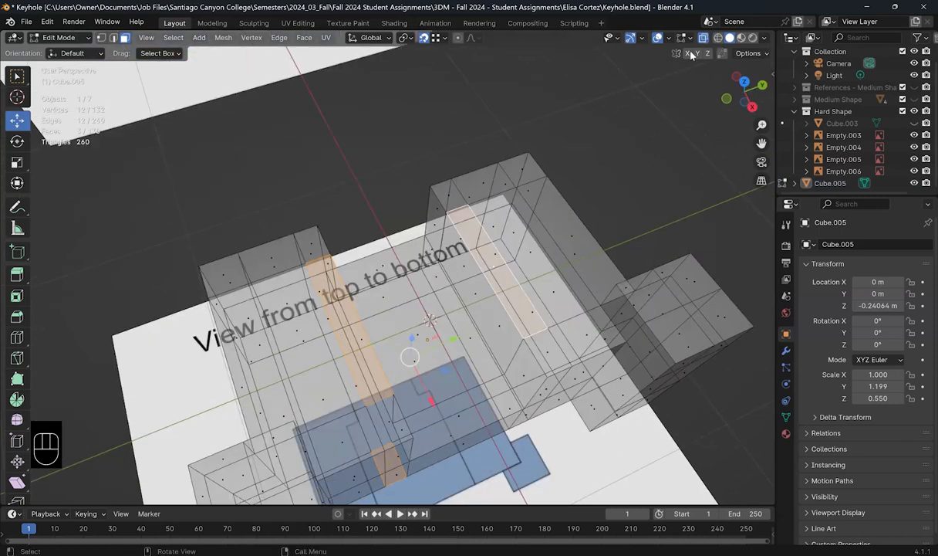
key("KP_7")
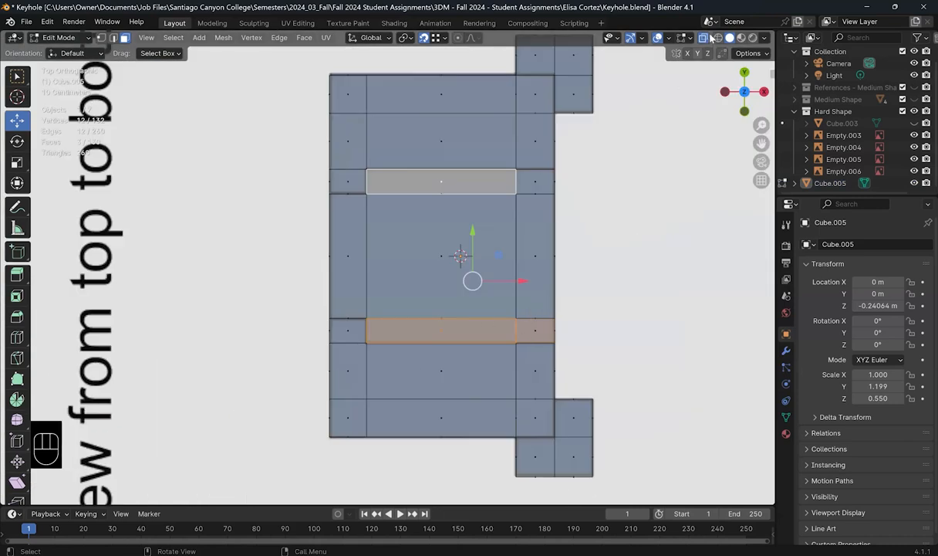
key("alt+z")
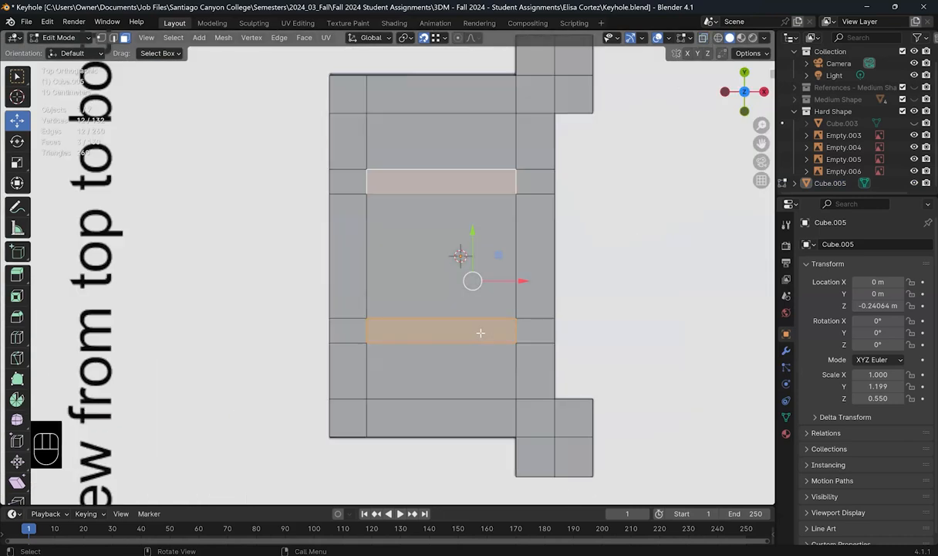
Step: Delete the four top faces of both horizontal strips, including their small end faces
left_click(481, 333)
left_click(532, 333, "shift")
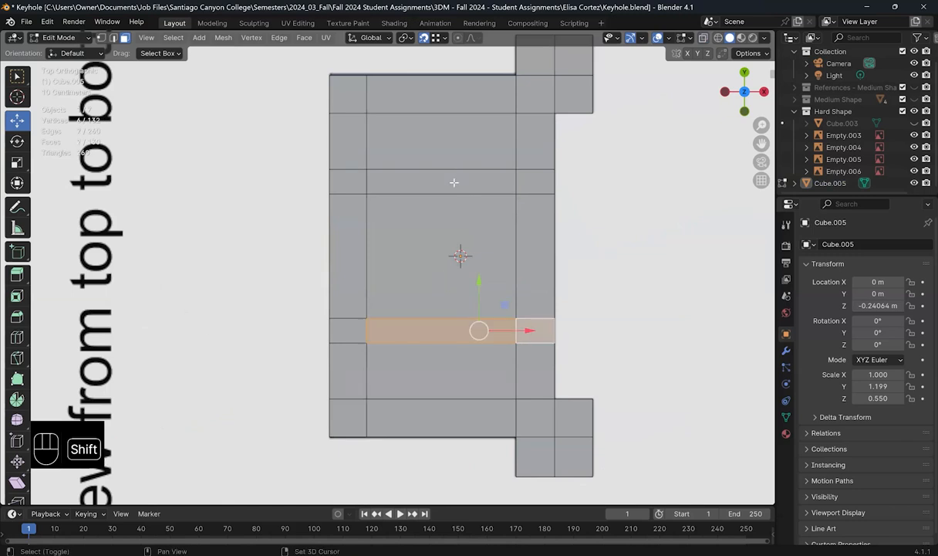
left_click(511, 176, "shift")
left_click(539, 180, "shift")
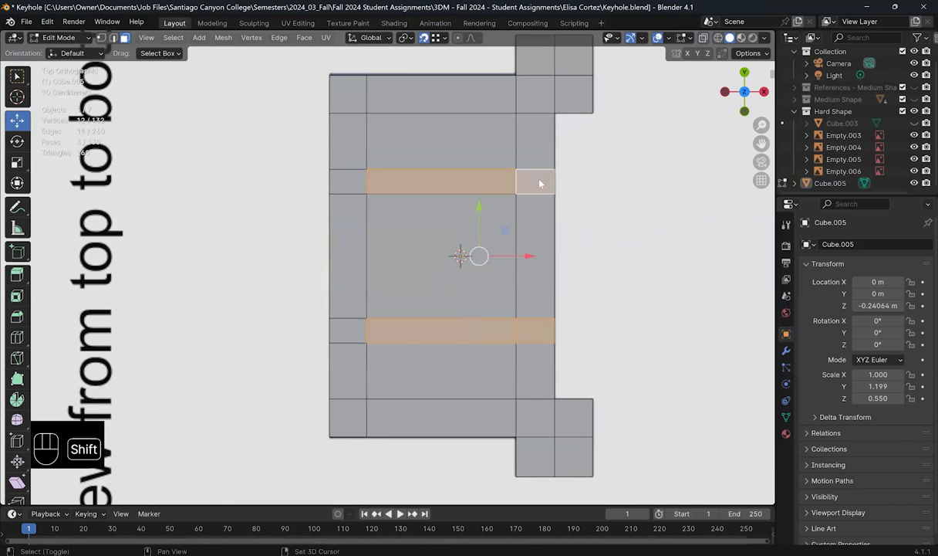
key("x")
left_click(628, 137)
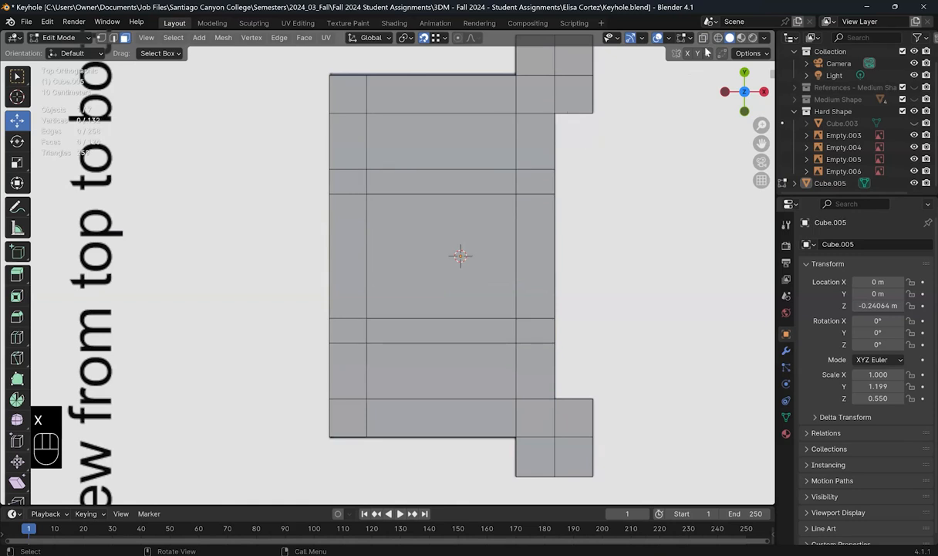
Step: Turn X-ray back on, deselect everything, and orbit to inspect the two open grooves
left_click(703, 37)
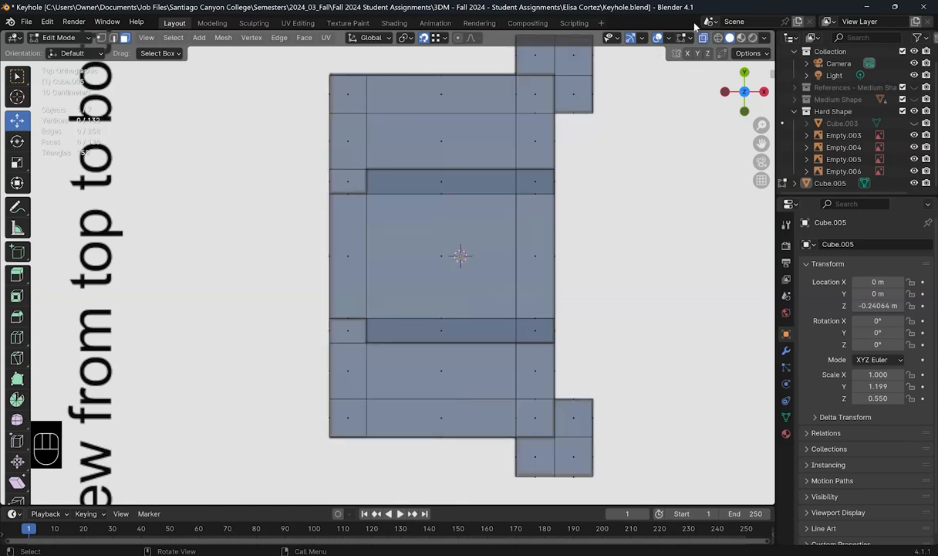
left_click(566, 333)
middle_click_drag(490, 286, 447, 259)
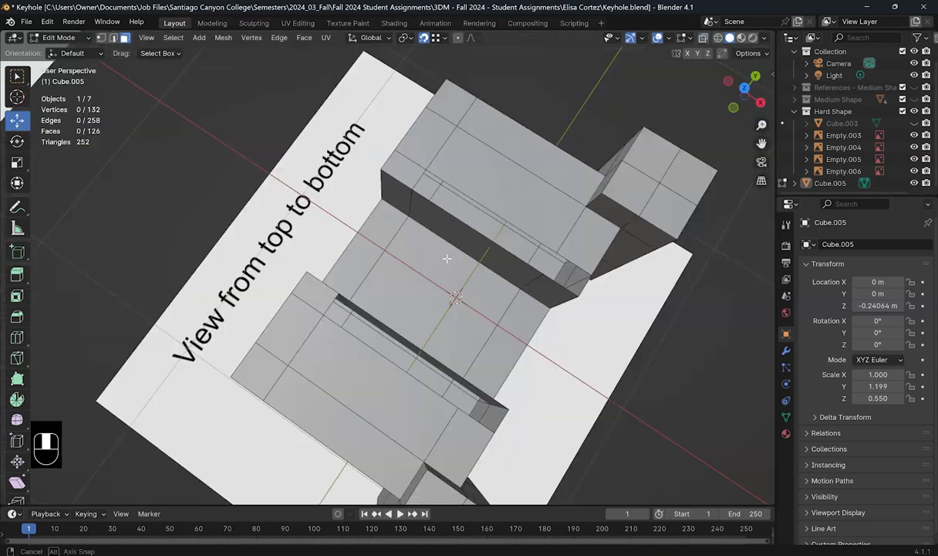
middle_click_drag(430, 218, 417, 224)
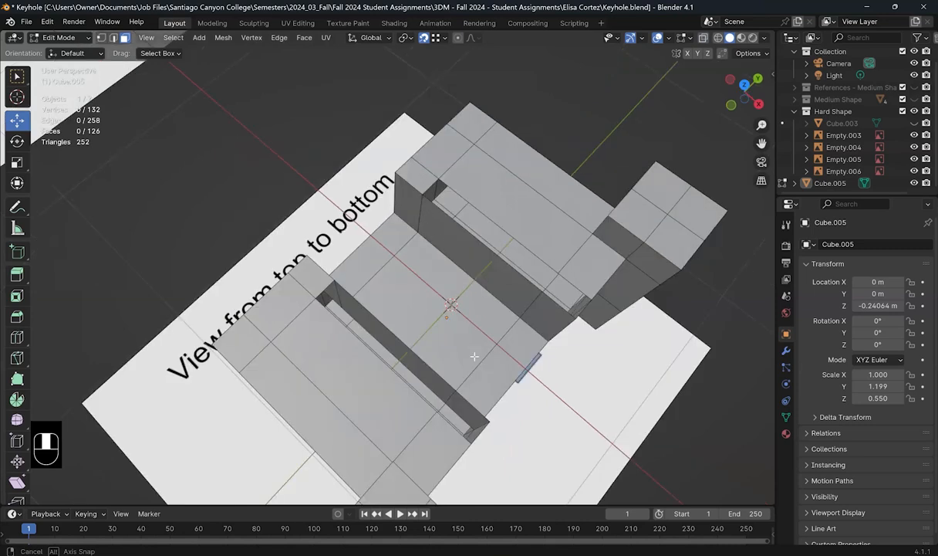
middle_click_drag(452, 339, 472, 320)
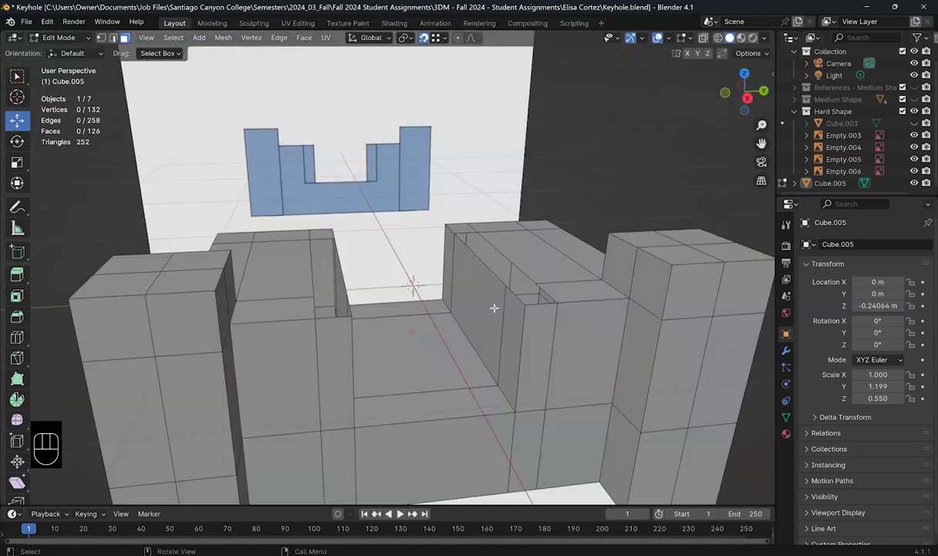
Step: Delete the six inner wall faces on both sides of the central channel, then select a floor face
left_click(494, 308)
left_click(516, 329, "shift")
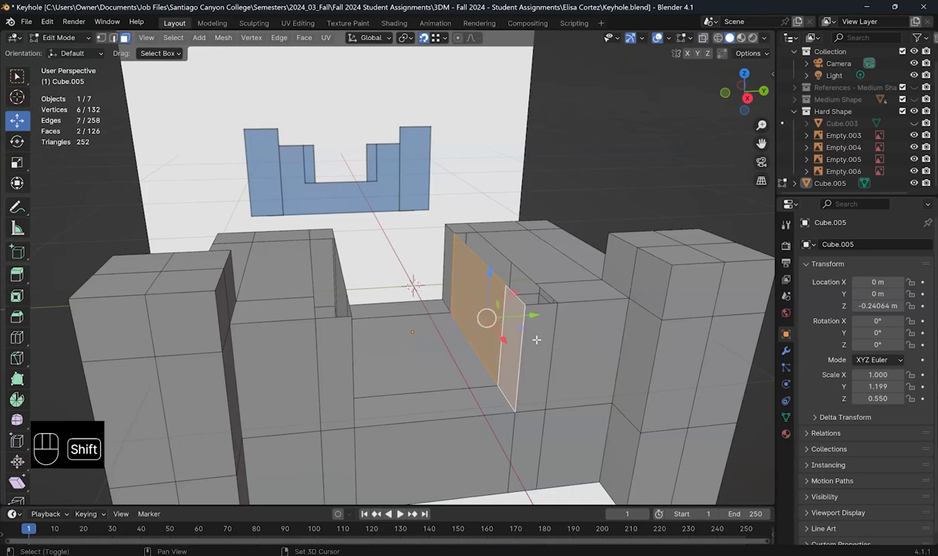
left_click(535, 339, "shift")
middle_click_drag(403, 376, 320, 272)
left_click(307, 345, "shift")
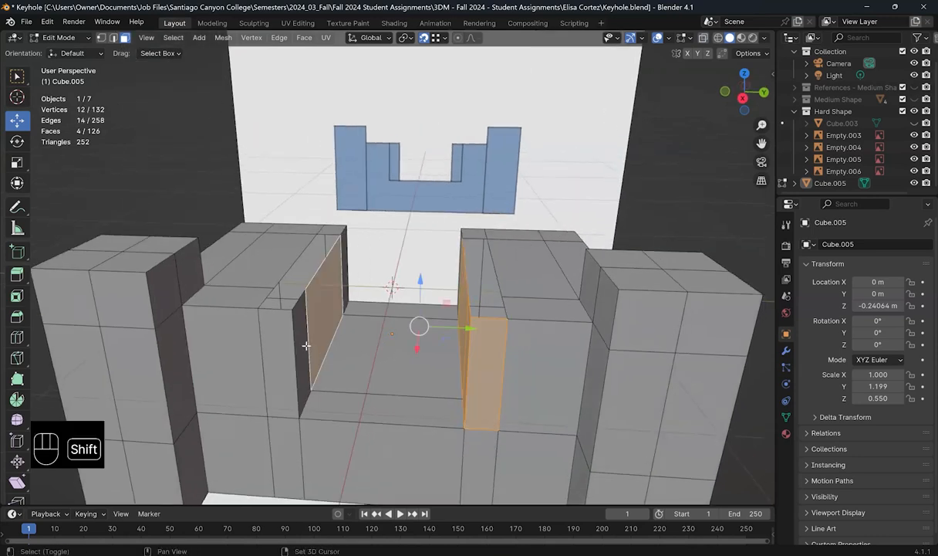
left_click(289, 349, "shift")
left_click(287, 349, "shift")
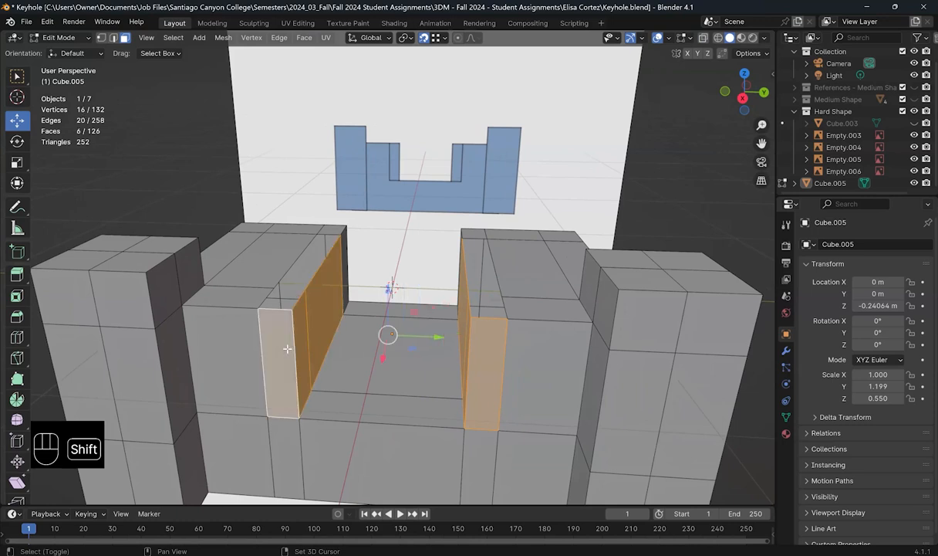
key("x")
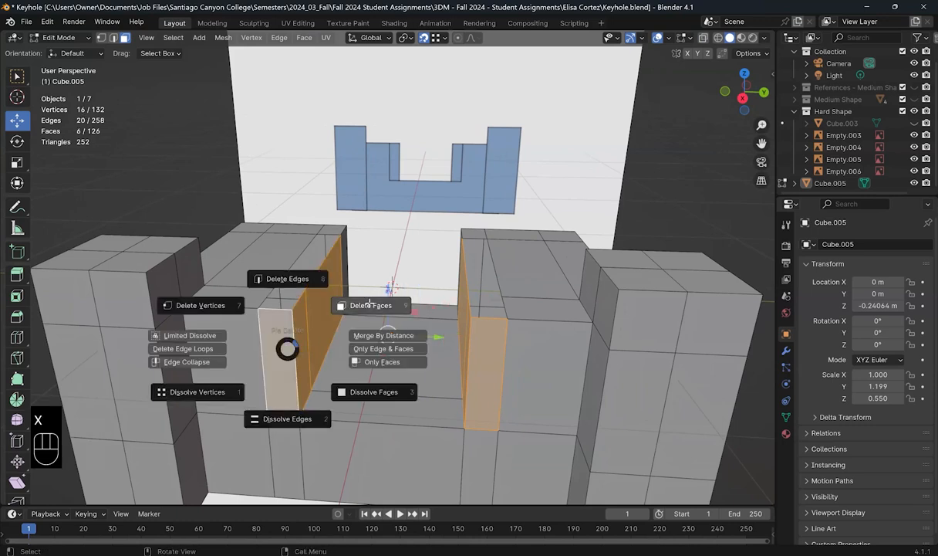
left_click(355, 291)
middle_click_drag(498, 331, 460, 329)
left_click(462, 340)
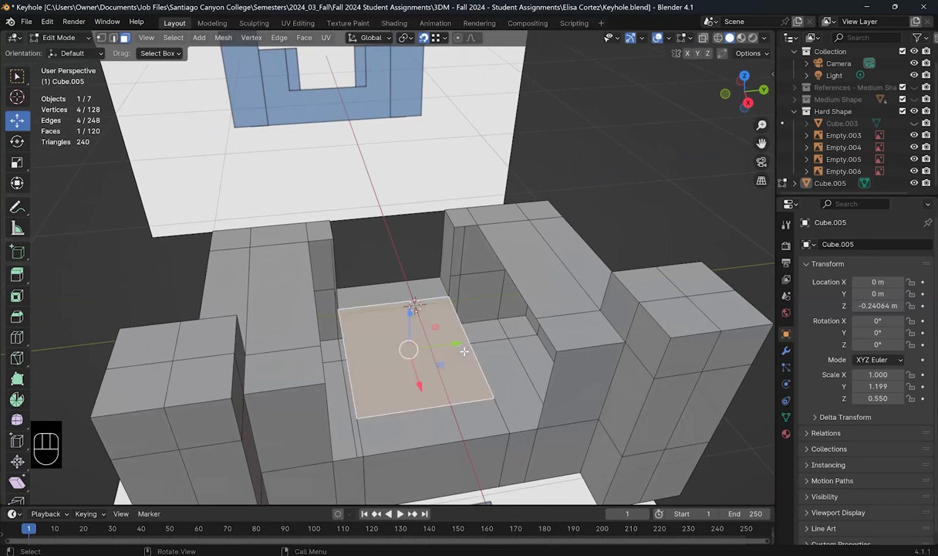
Step: In edge mode, extrude the two right-side floor edges along the Y axis
key("2")
left_click(490, 389)
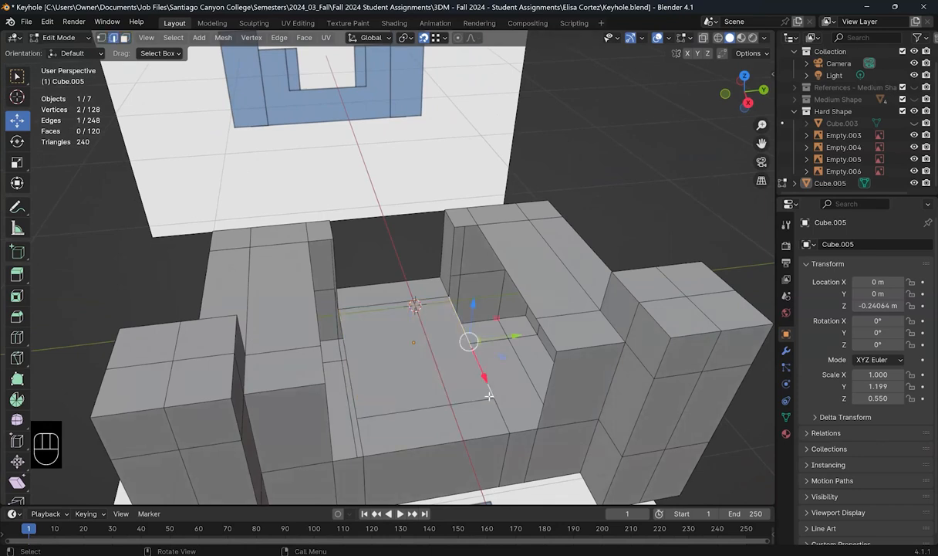
left_click(500, 409, "shift")
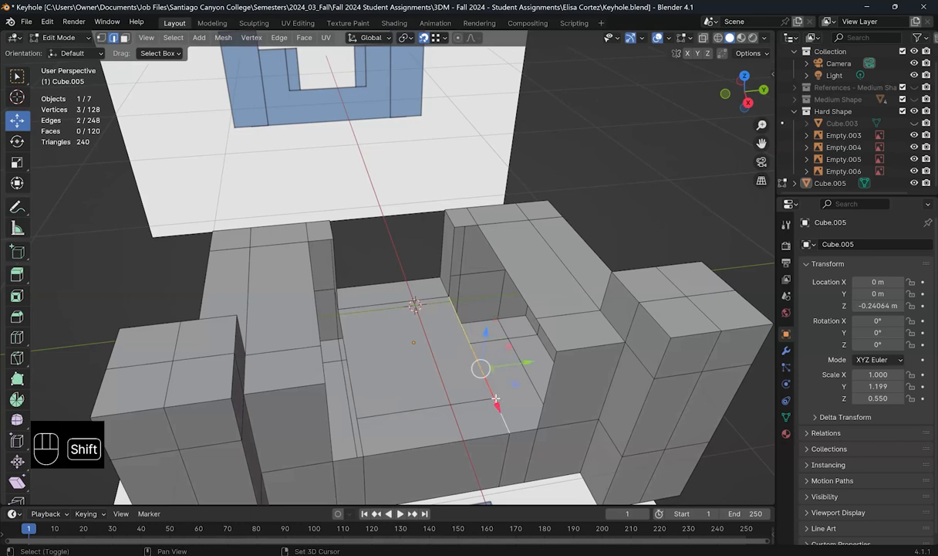
middle_click_drag(495, 398, 489, 385)
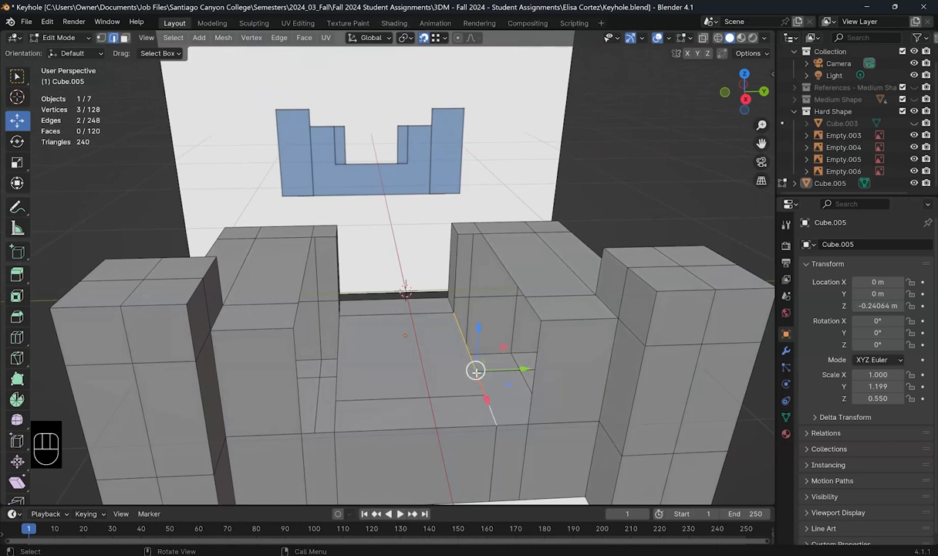
key("e")
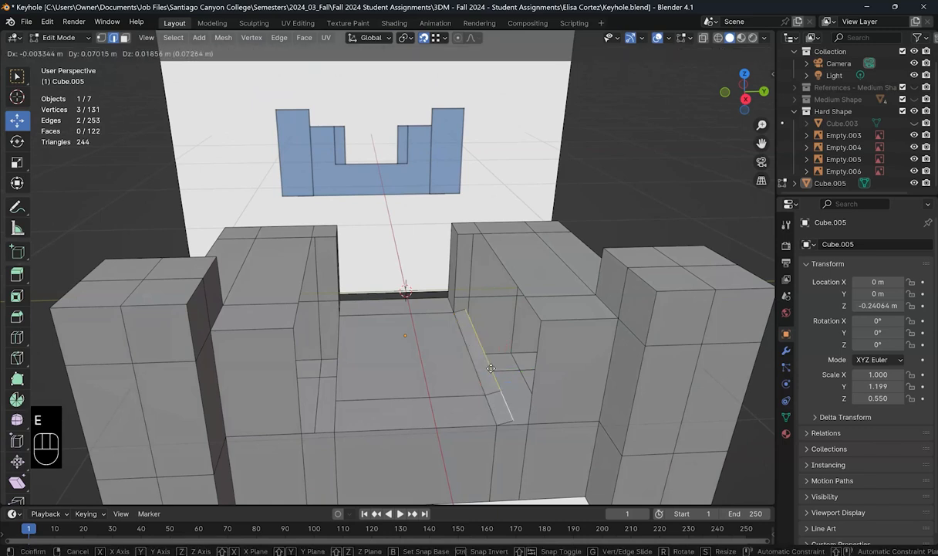
key("y")
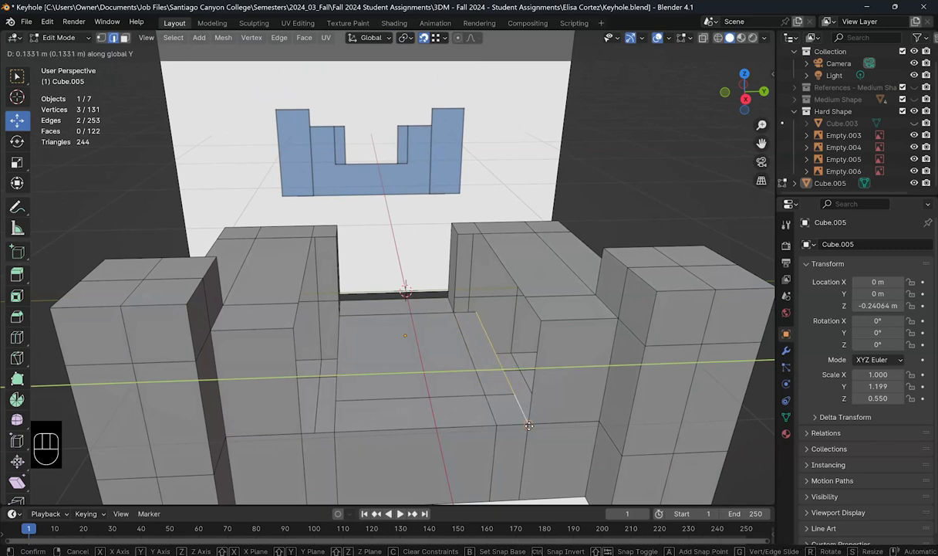
left_click(528, 423)
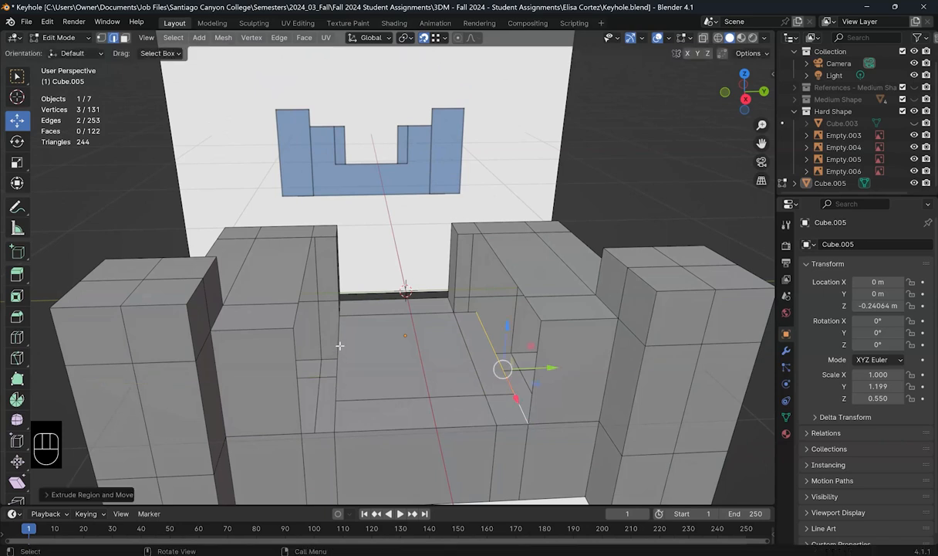
Step: Extrude the two left-side floor edges along Y, then switch to vertex mode with X-ray
middle_click_drag(345, 367, 332, 351)
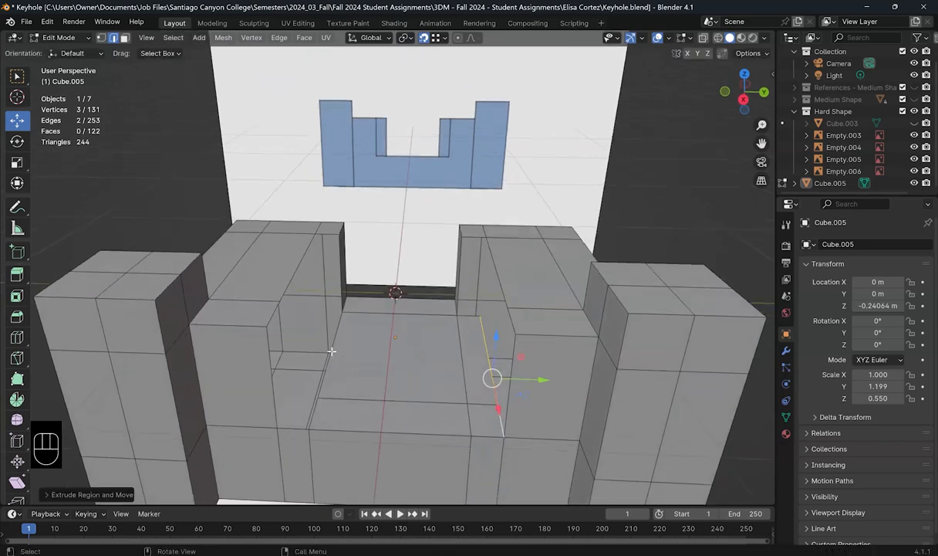
left_click(332, 373)
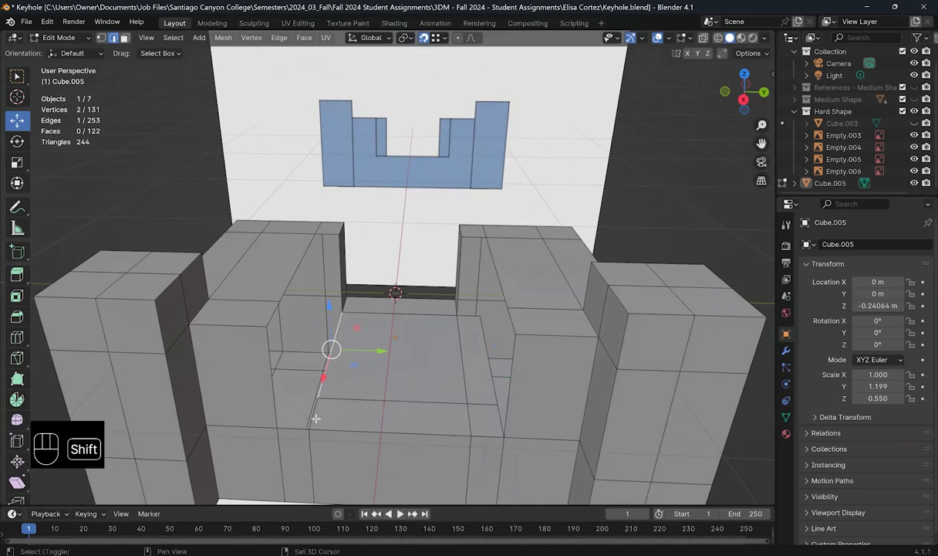
left_click(315, 417, "shift")
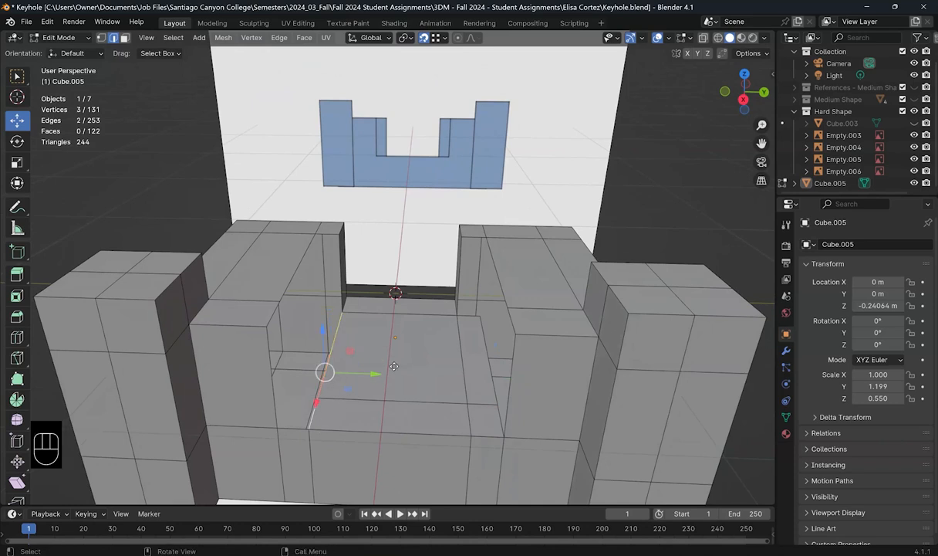
key("e")
key("y")
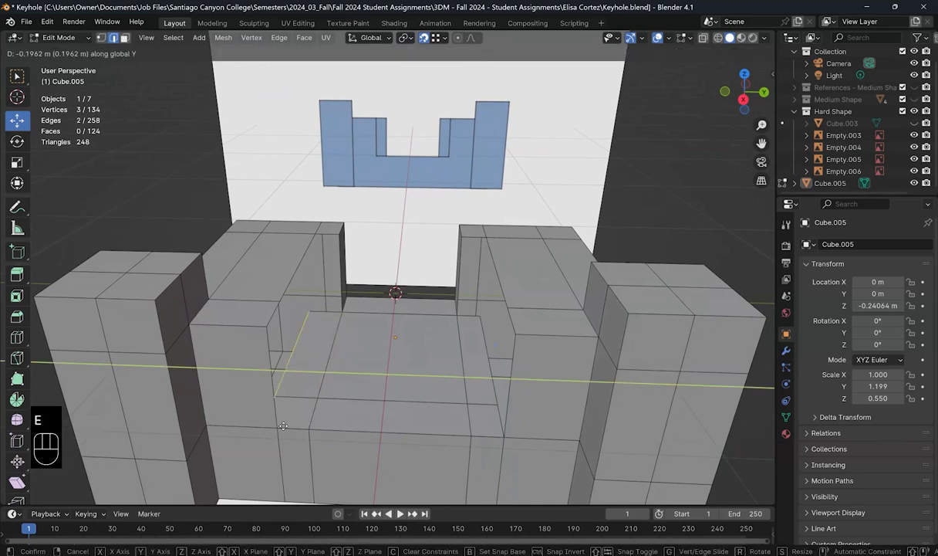
left_click(274, 431)
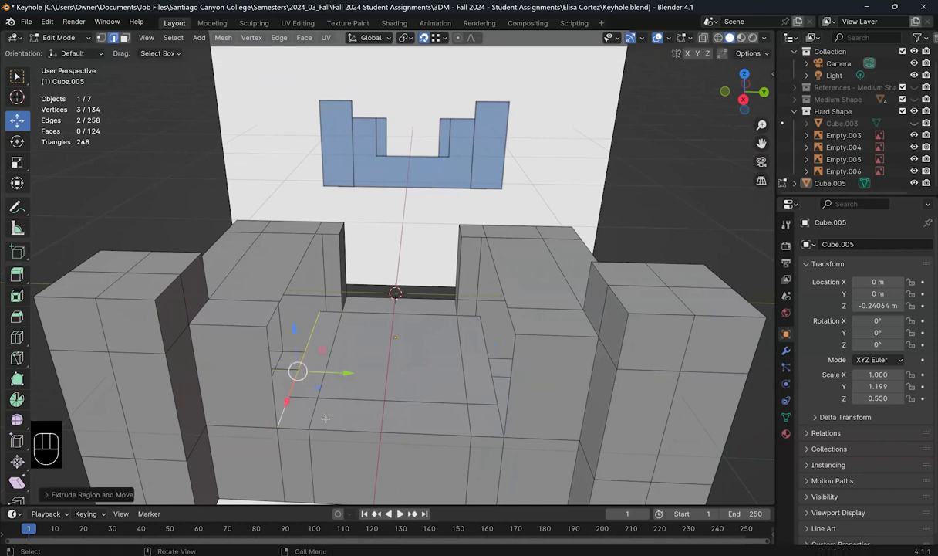
left_click(101, 37)
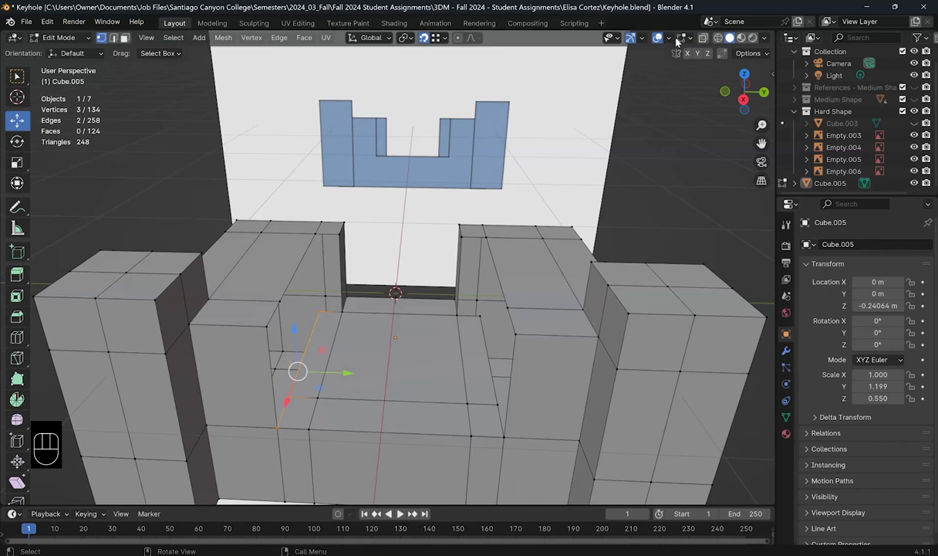
left_click(658, 37)
Step: Merge the two overlapping corner vertex pairs at center, then return to solid display
left_click_drag(271, 424, 282, 434)
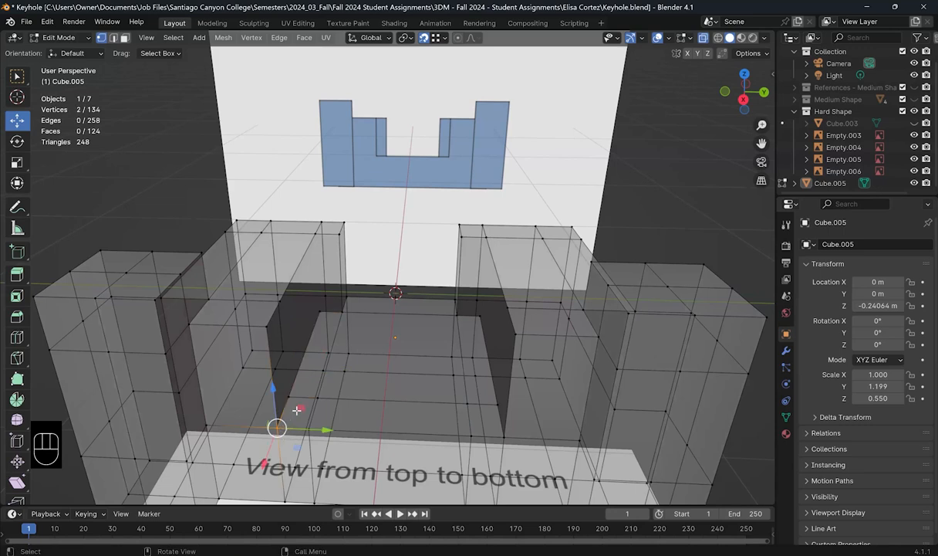
key("m")
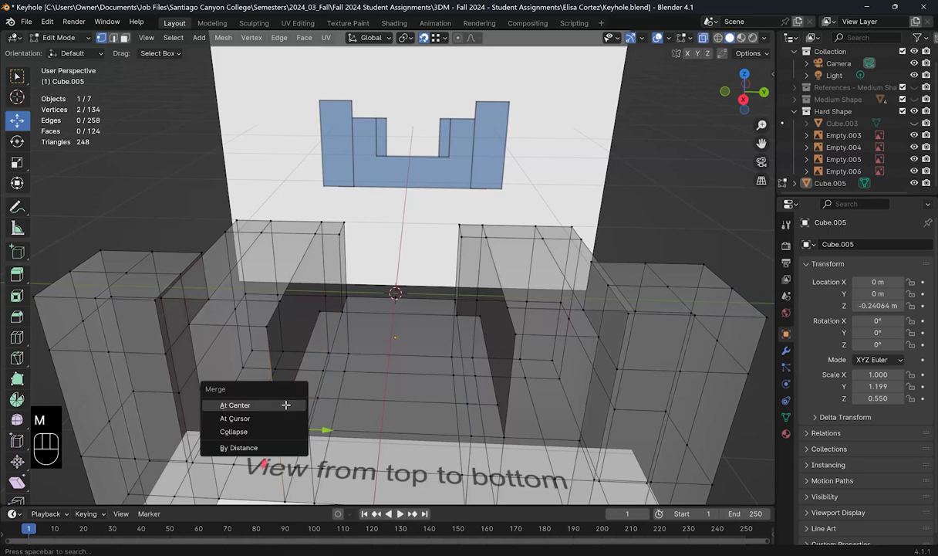
left_click(285, 405)
left_click_drag(497, 429, 509, 442)
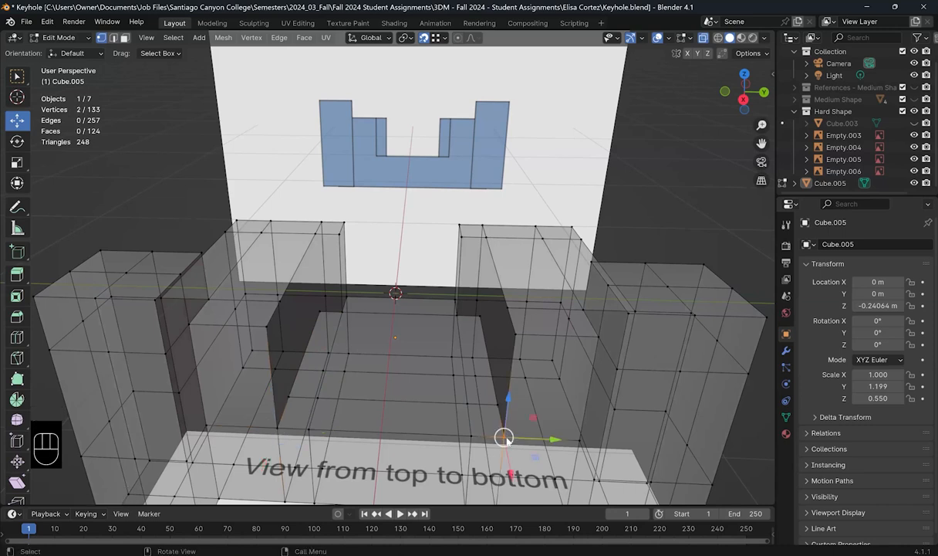
key("m")
left_click(505, 437)
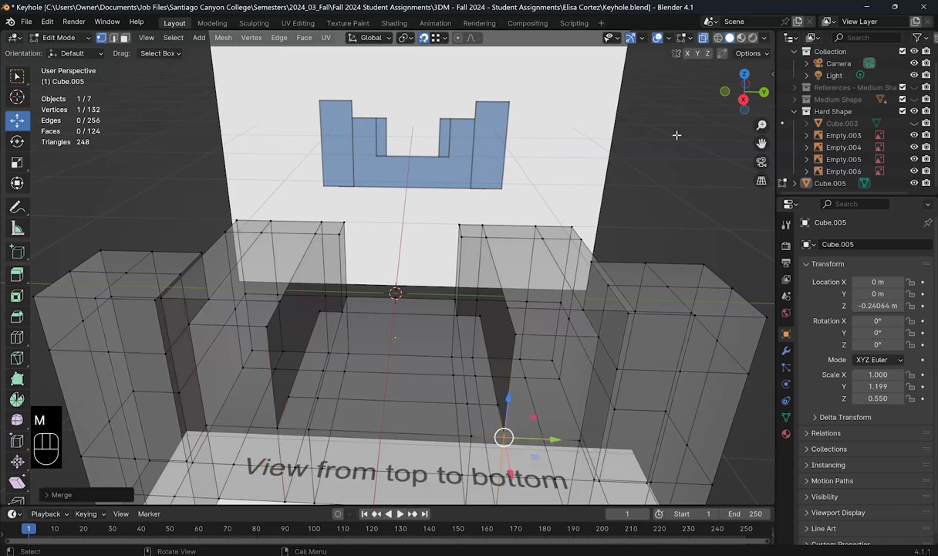
key("alt+z")
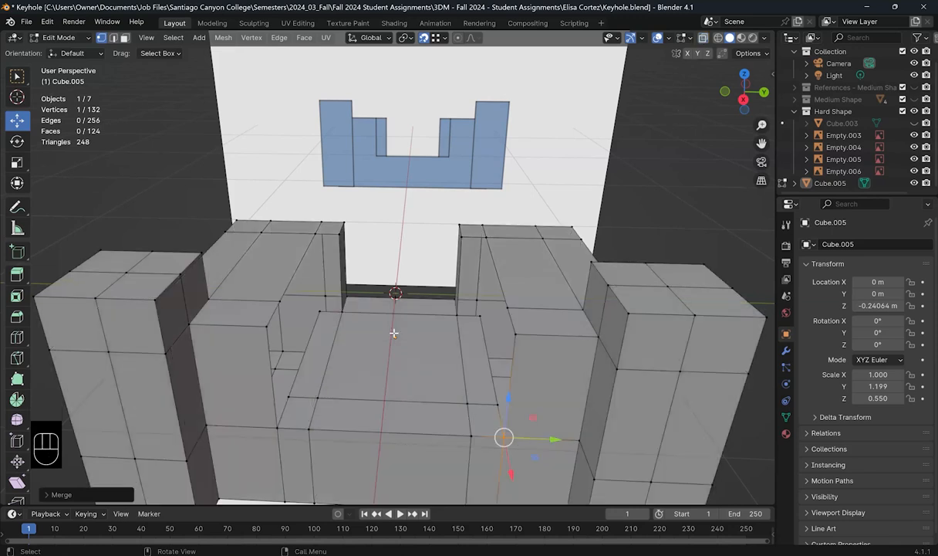
middle_click_drag(565, 284, 599, 291)
left_click(112, 38)
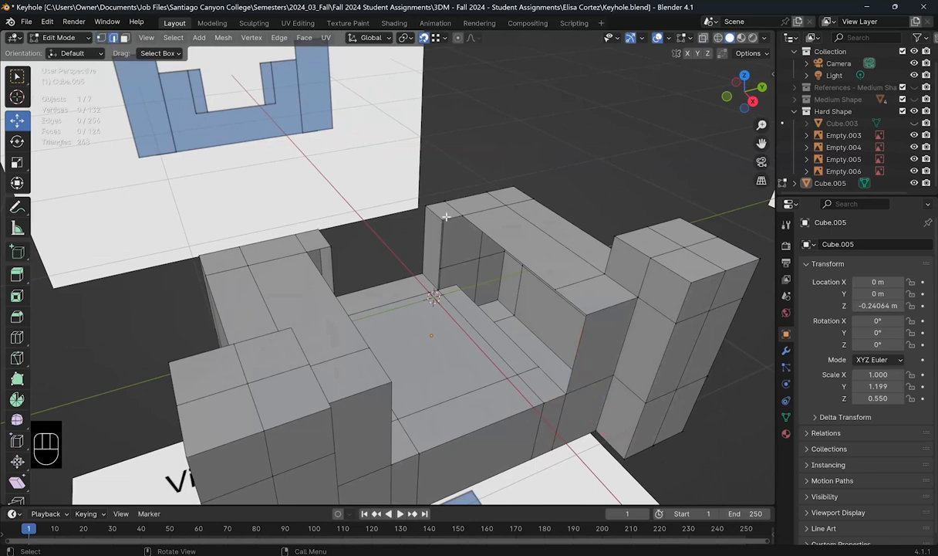
Step: Bridge six boundary edges on the inner wall into new faces with Bridge Edge Loops
left_click(451, 287)
left_click(479, 229, "shift")
left_click(466, 218, "shift")
left_click(566, 306, "shift")
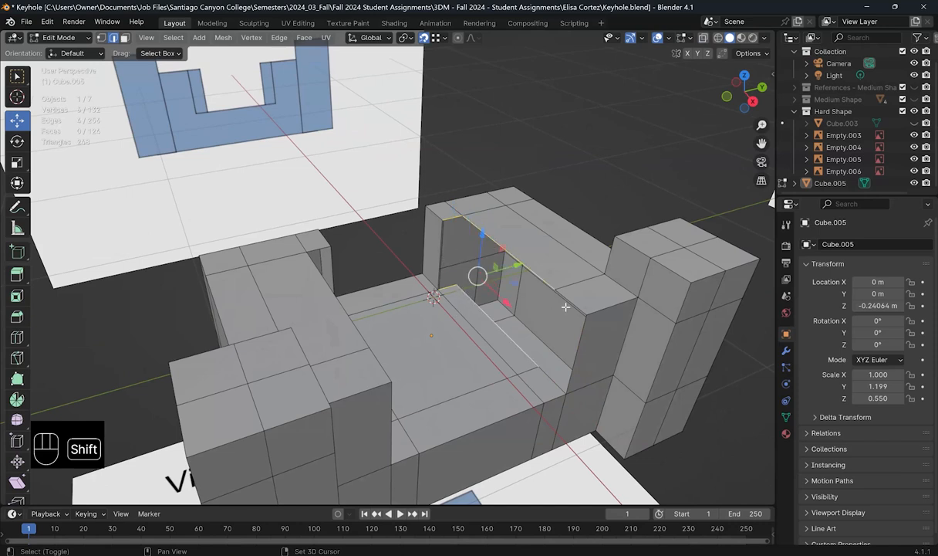
left_click(551, 384, "shift")
left_click(541, 374, "shift")
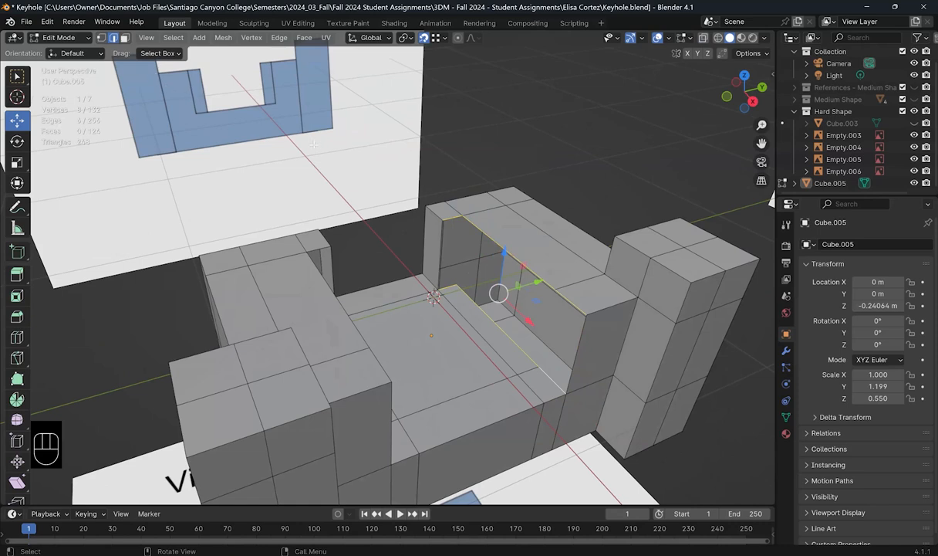
left_click(279, 38)
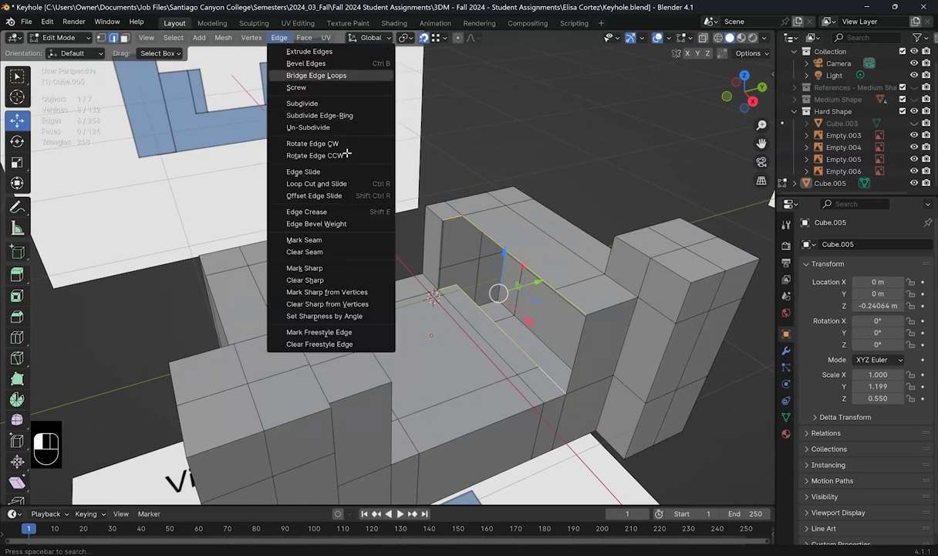
left_click(299, 75)
Step: Bridge the edges inside the arch opening with Shift+R to close the opposite wall
middle_click_drag(423, 322, 353, 214)
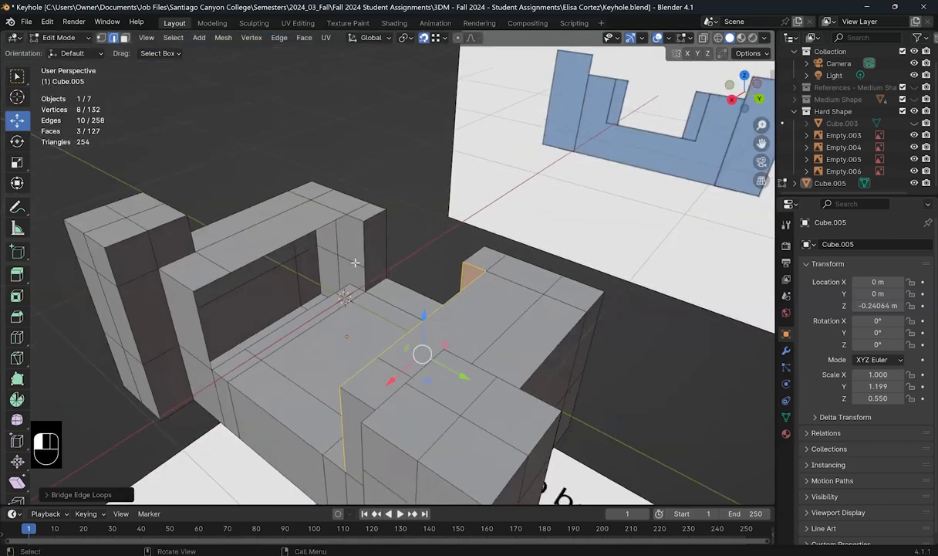
left_click(355, 216)
left_click(326, 293, "shift")
left_click(314, 306, "shift")
left_click(288, 244, "shift")
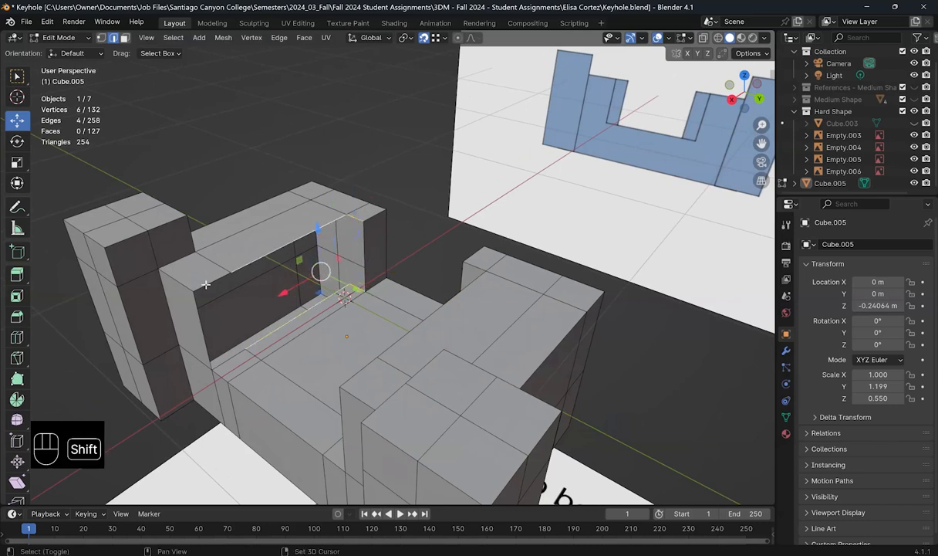
left_click(224, 337, "shift")
left_click(222, 340, "shift")
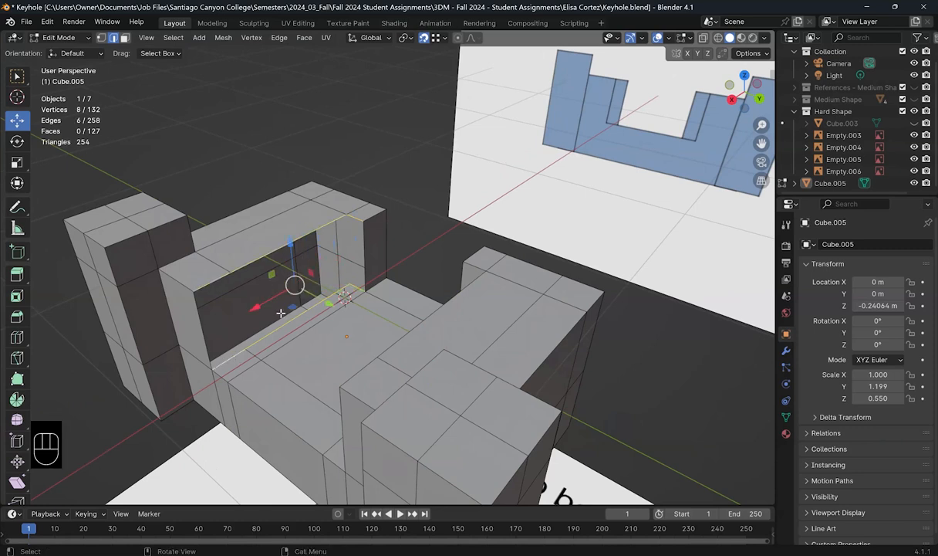
key("shift+r")
middle_click_drag(395, 340, 389, 336)
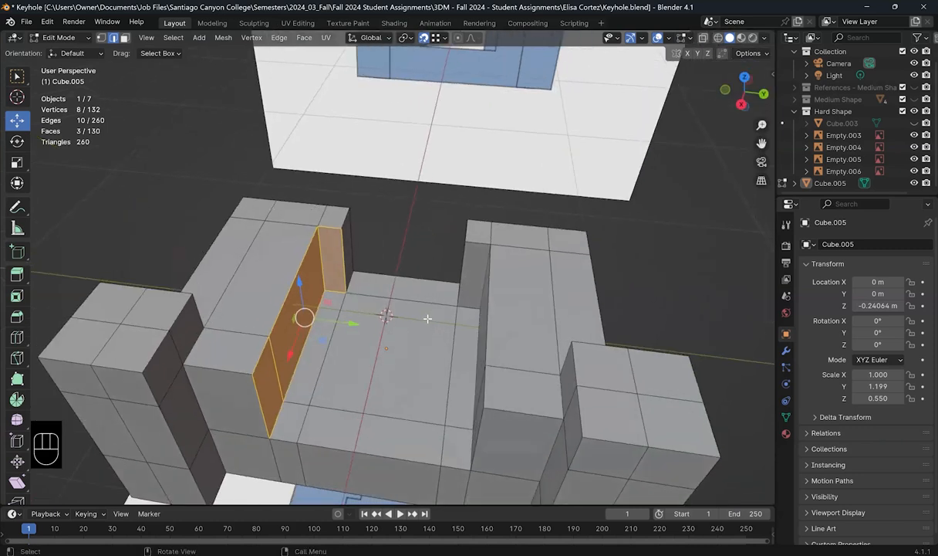
middle_click_drag(394, 314, 412, 327)
Step: Return to Object Mode, inspect the finished keyhole block, and minimize Blender
key("Tab")
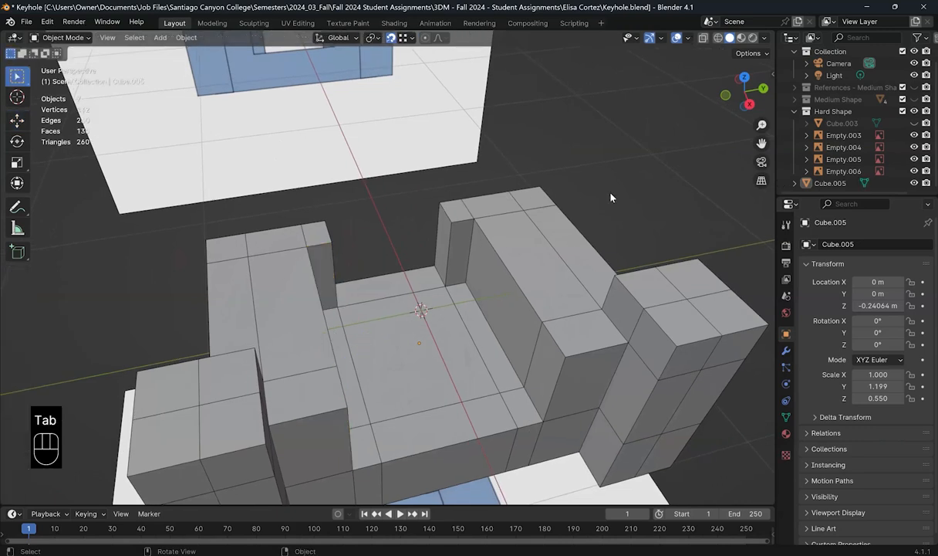
middle_click_drag(578, 268, 544, 325)
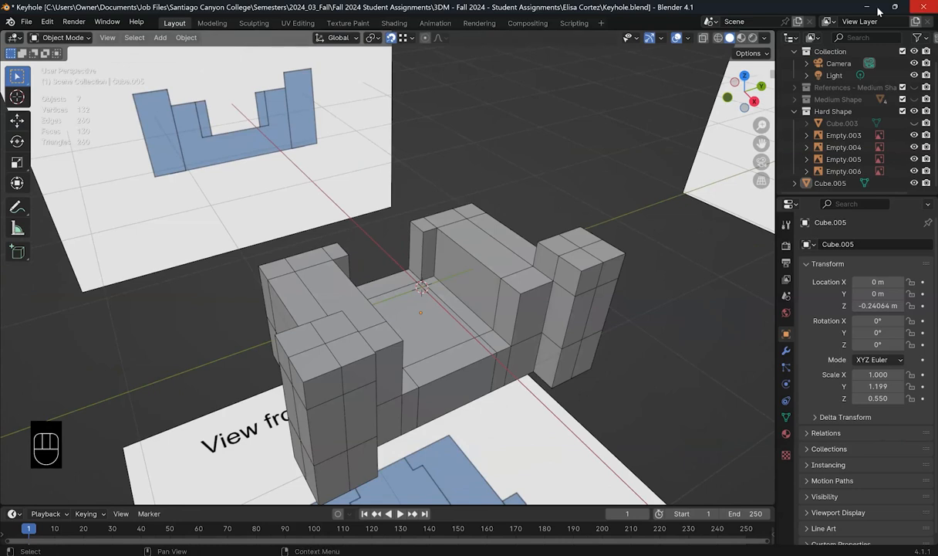
key("alt+Tab")
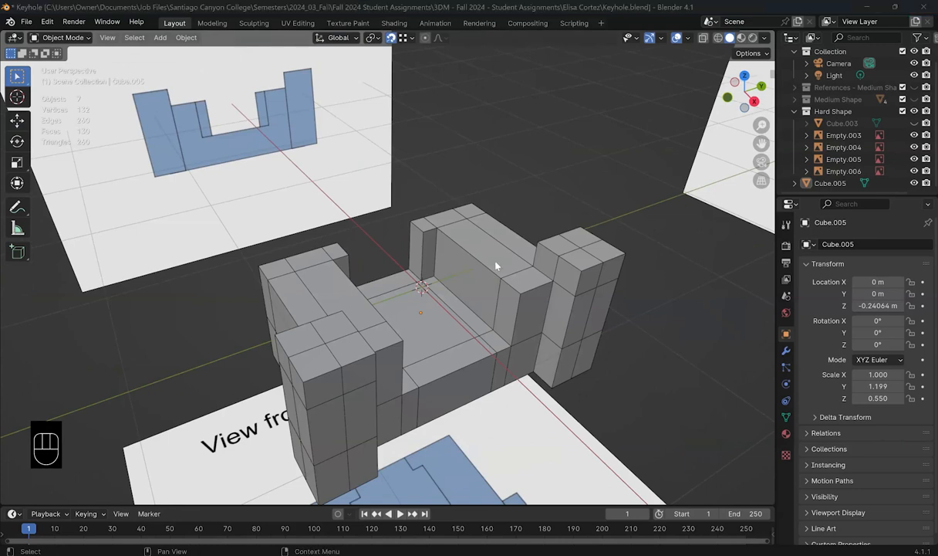
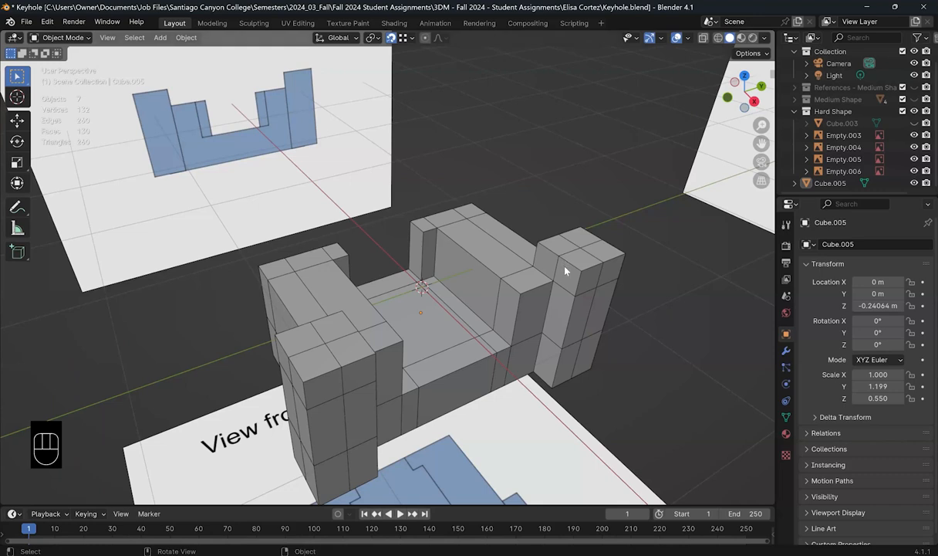
Step: Switch the viewport to Top Orthographic view with Numpad 7 to match the top reference
key("KP_7")
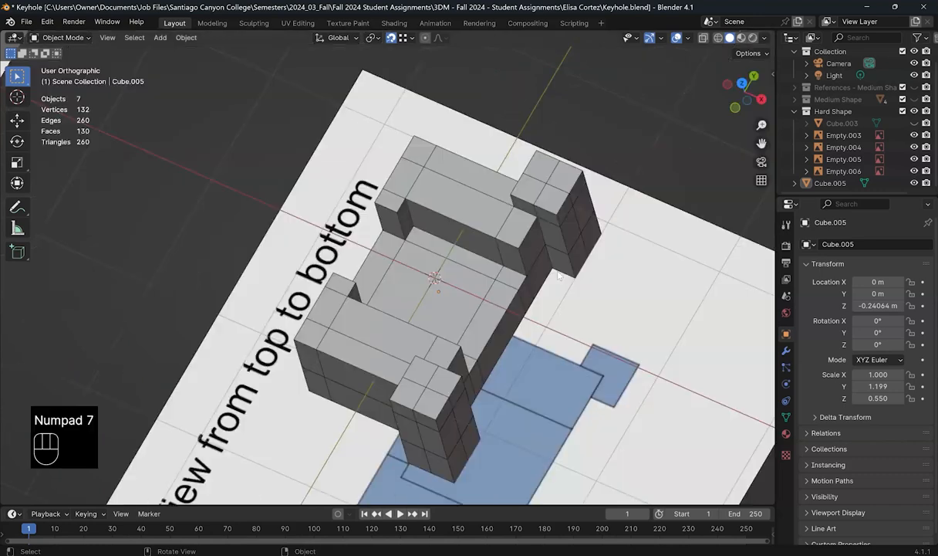
Step: Turn on X-ray, return to the straight top view, and enter Edit Mode on Cube.005
left_click(703, 38)
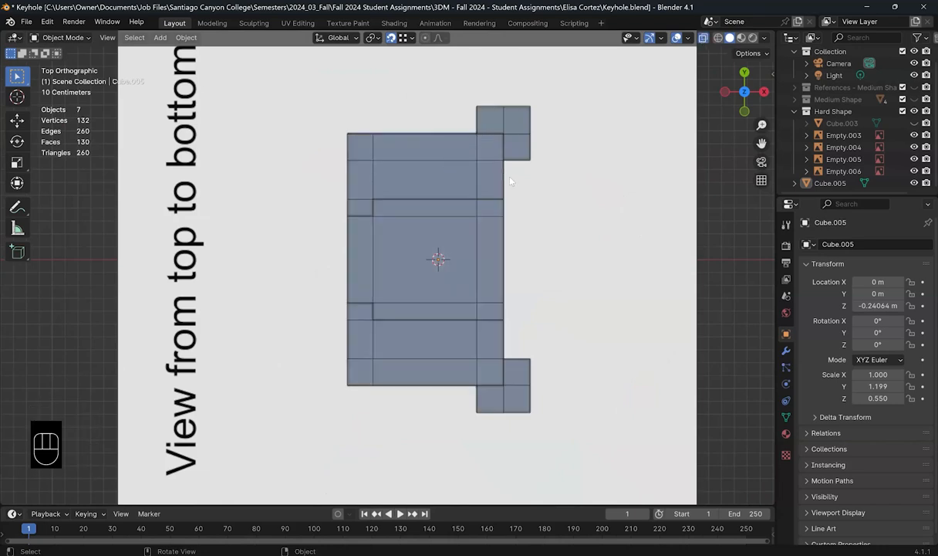
middle_click_drag(484, 151, 492, 179)
middle_click_drag(688, 40, 664, 43)
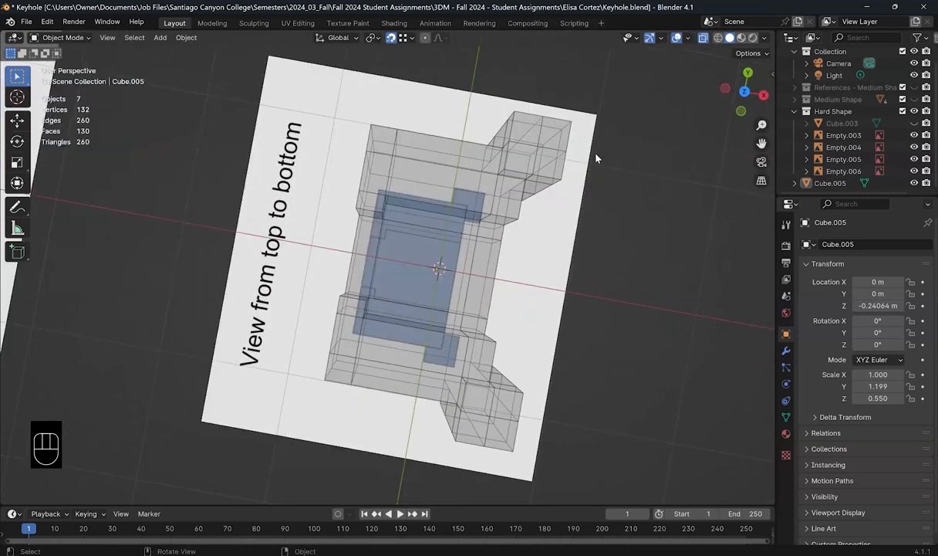
key("KP_7")
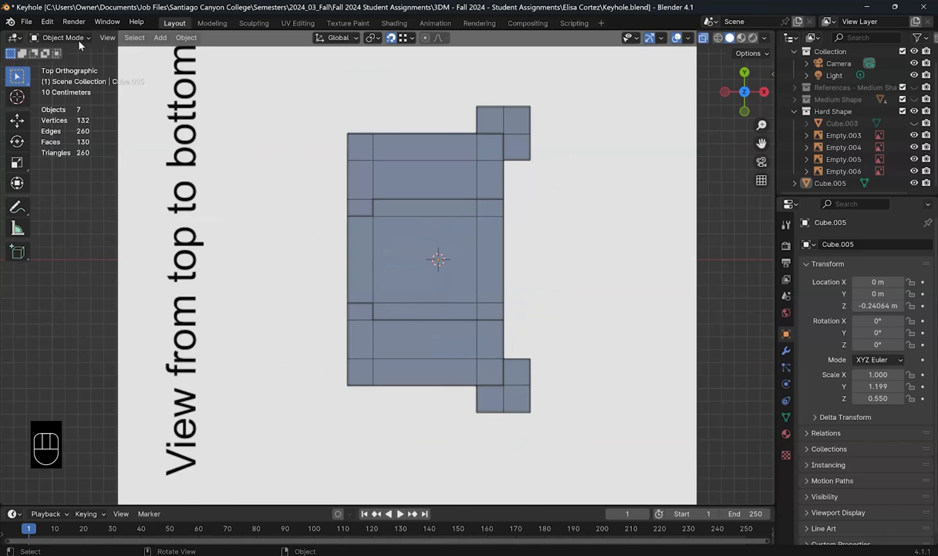
key("Tab")
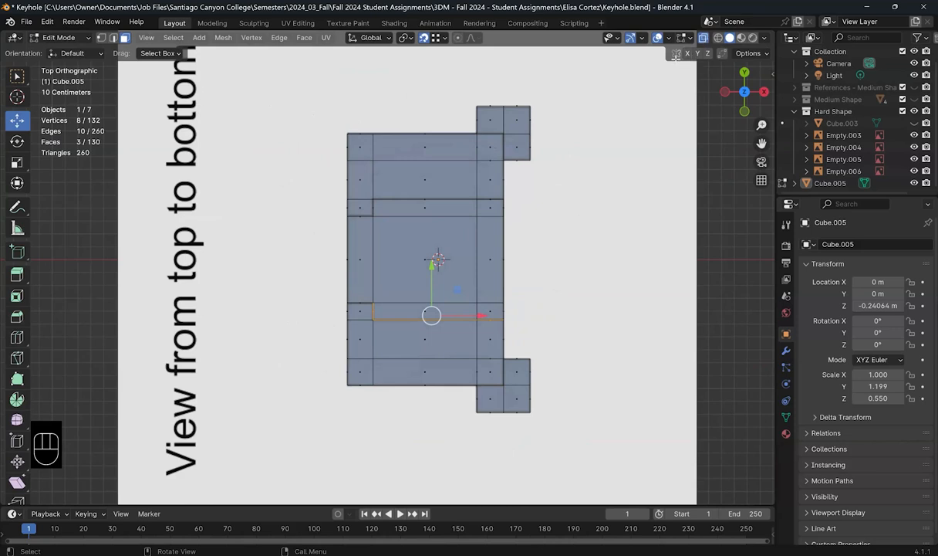
Step: Delete the upper and lower faces of the right column
left_click(475, 147)
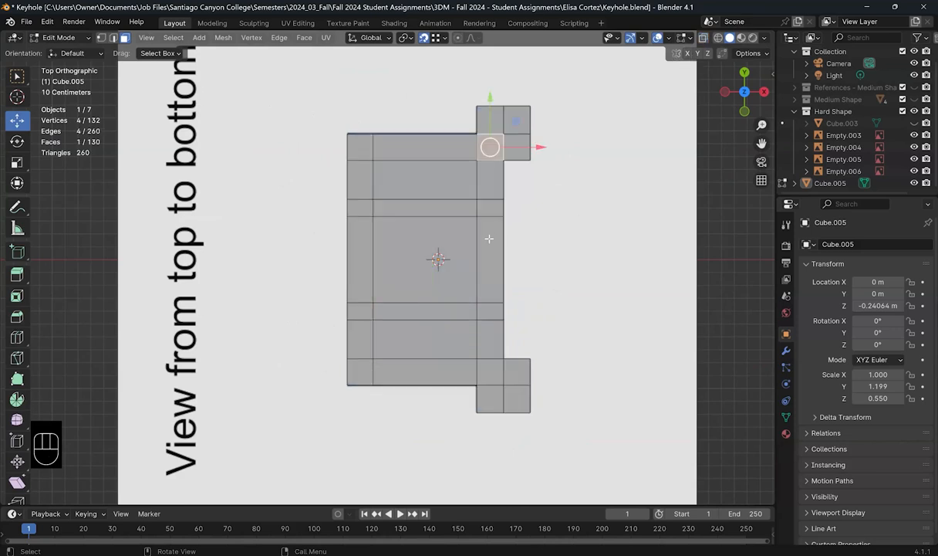
left_click(490, 376, "shift")
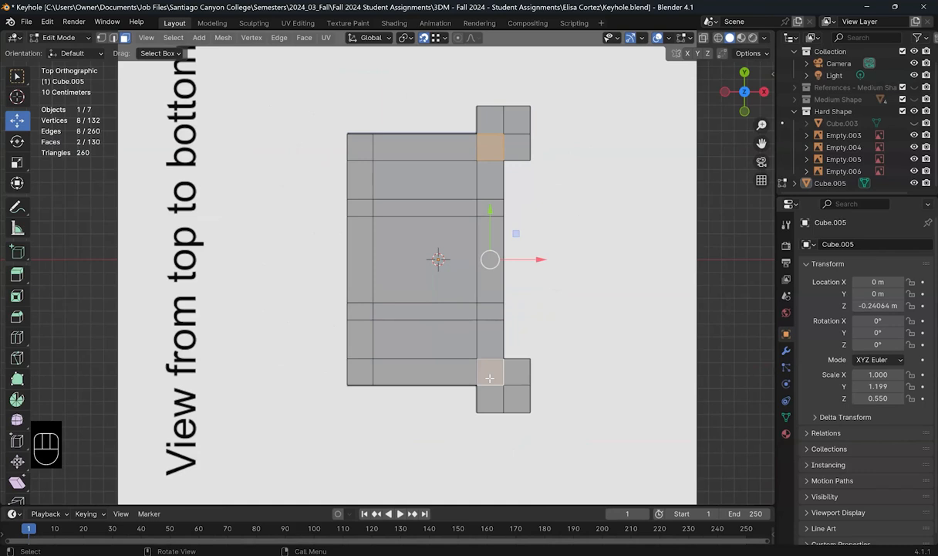
key("x")
left_click(546, 338)
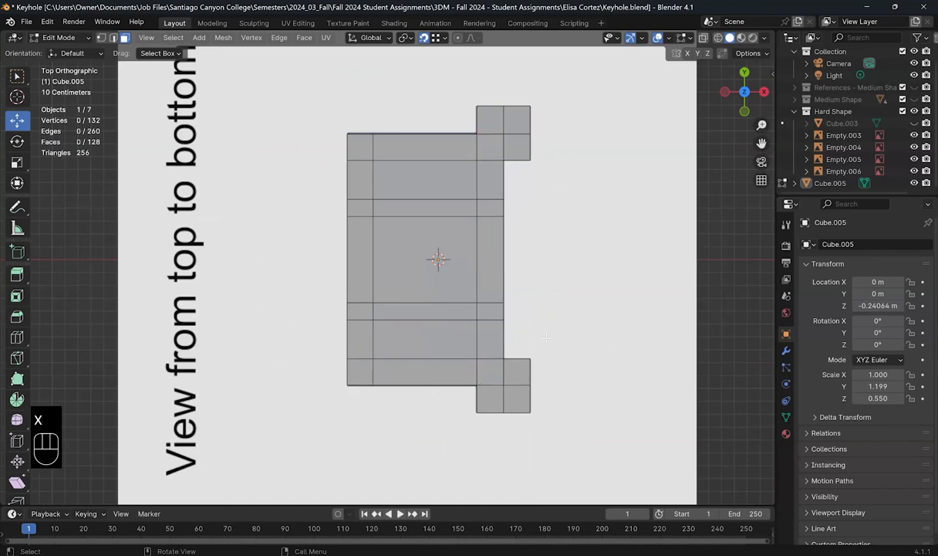
Step: Turn X-ray off and delete two corner faces on the far column
left_click(704, 37)
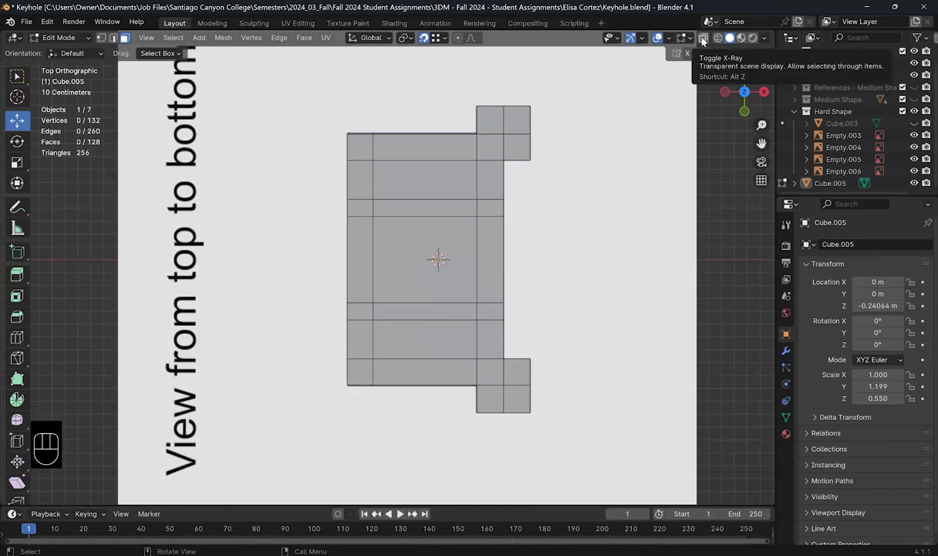
middle_click_drag(459, 179, 466, 177)
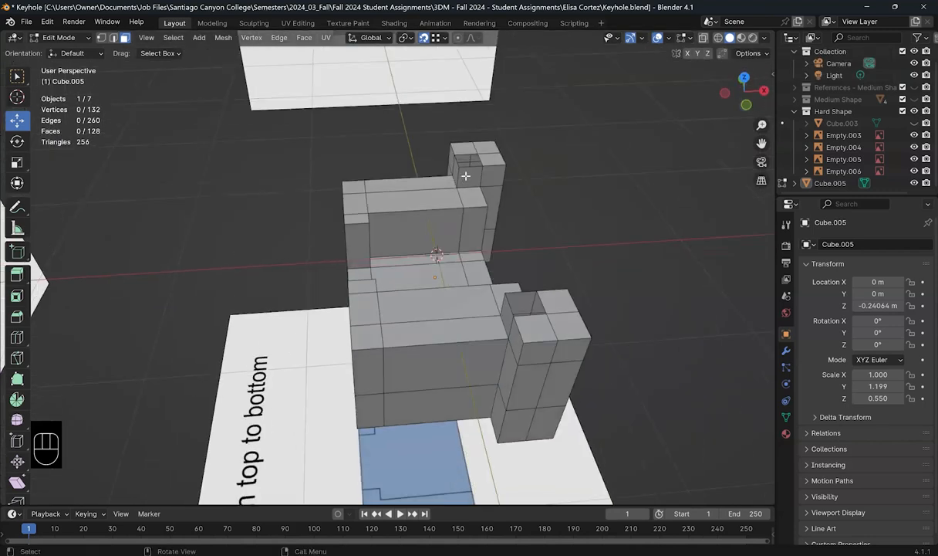
scroll(465, 176, "up", 2)
middle_click_drag(463, 186, 446, 302, "shift")
scroll(474, 294, "up", 2)
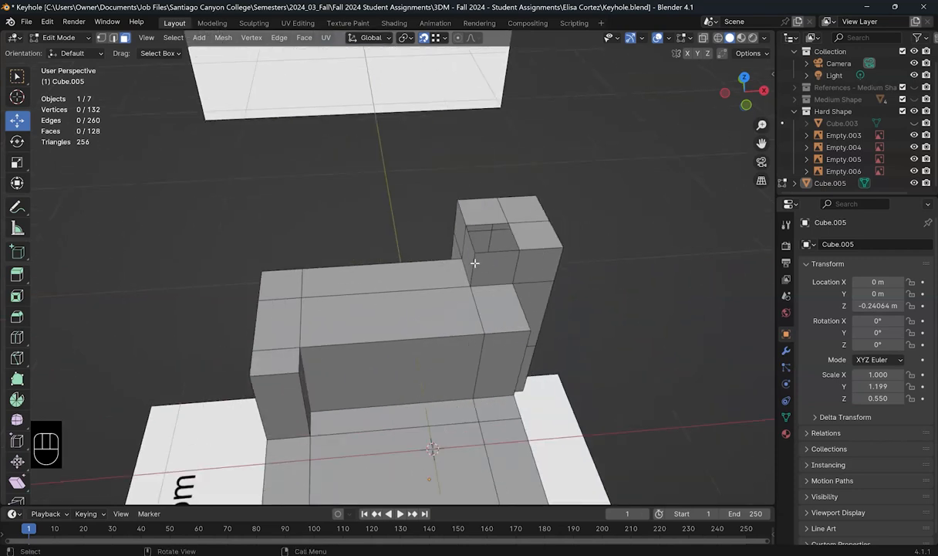
scroll(474, 263, "up", 1)
left_click(485, 261)
left_click(477, 253, "shift")
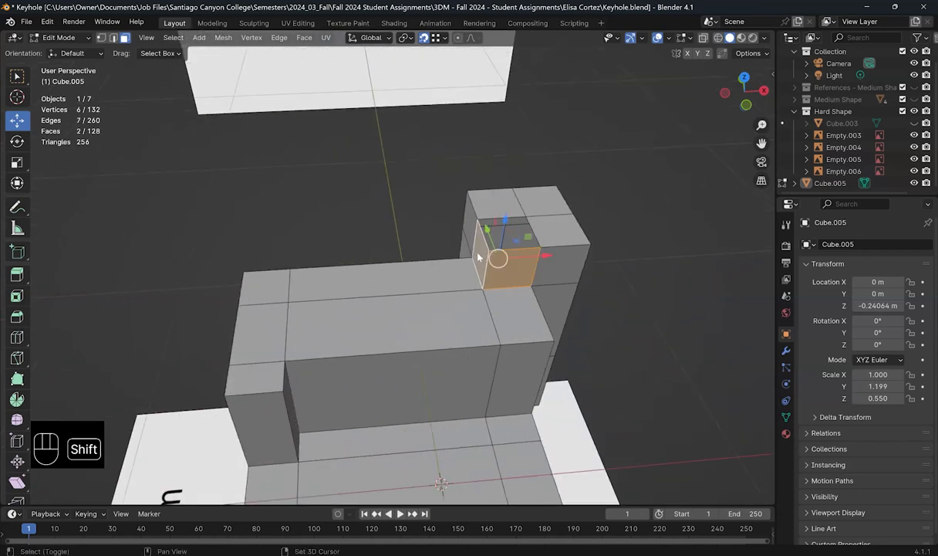
key("x")
left_click(505, 210)
Step: Delete the pair of corner faces on the near column
middle_click_drag(590, 364, 547, 297, "shift")
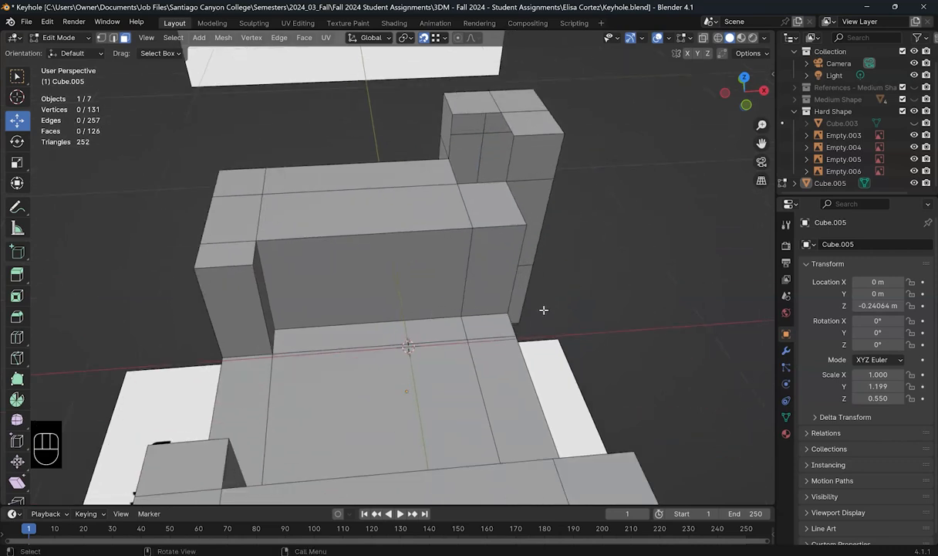
scroll(542, 324, "down", 4)
left_click(495, 379)
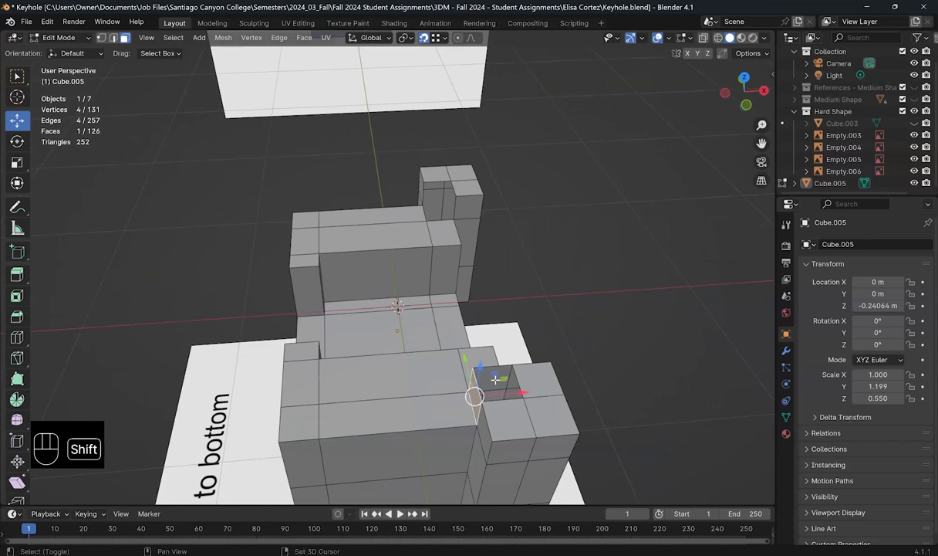
left_click(495, 379, "shift")
key("x")
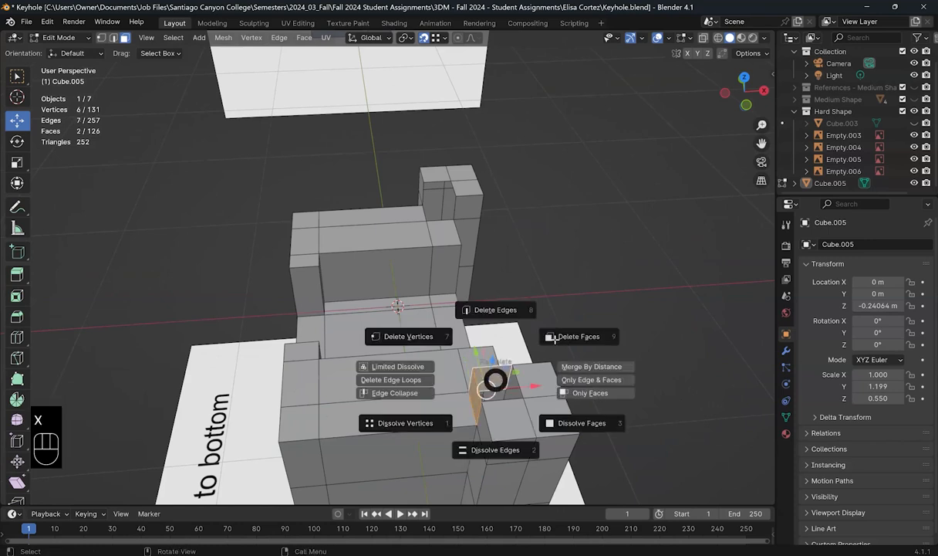
left_click(555, 338)
middle_click_drag(454, 229, 533, 267)
middle_click_drag(538, 269, 544, 243)
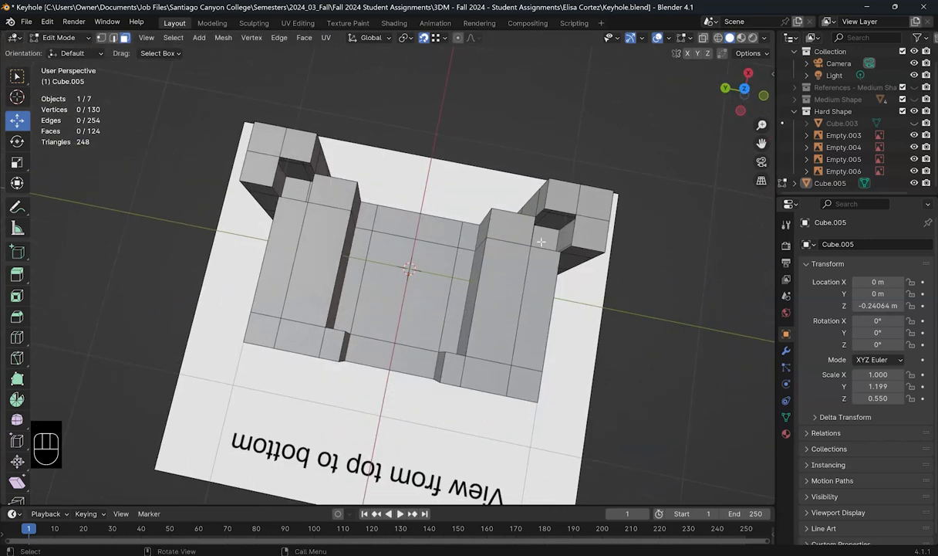
Step: Extrude two top edges beside the column 0.2079 m along X
middle_click_drag(463, 238, 481, 253, "shift")
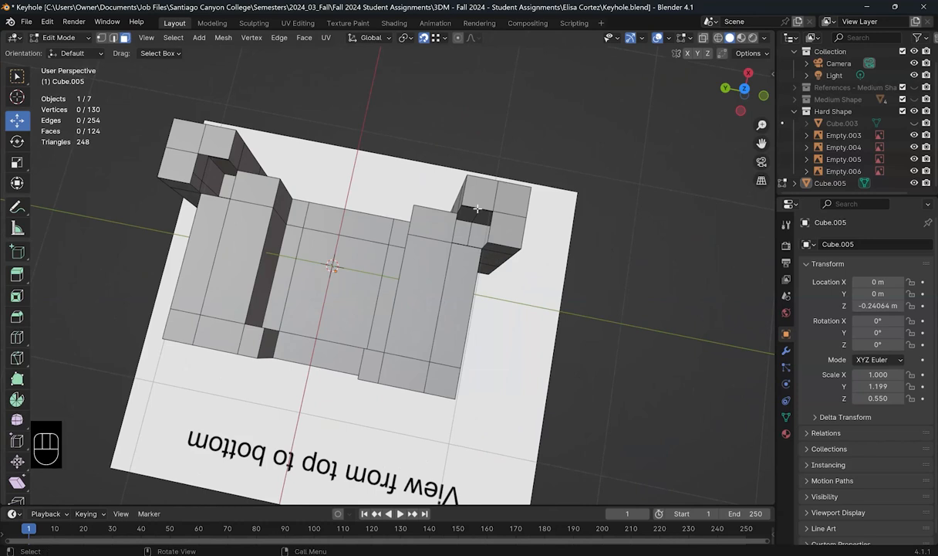
scroll(486, 254, "up", 5)
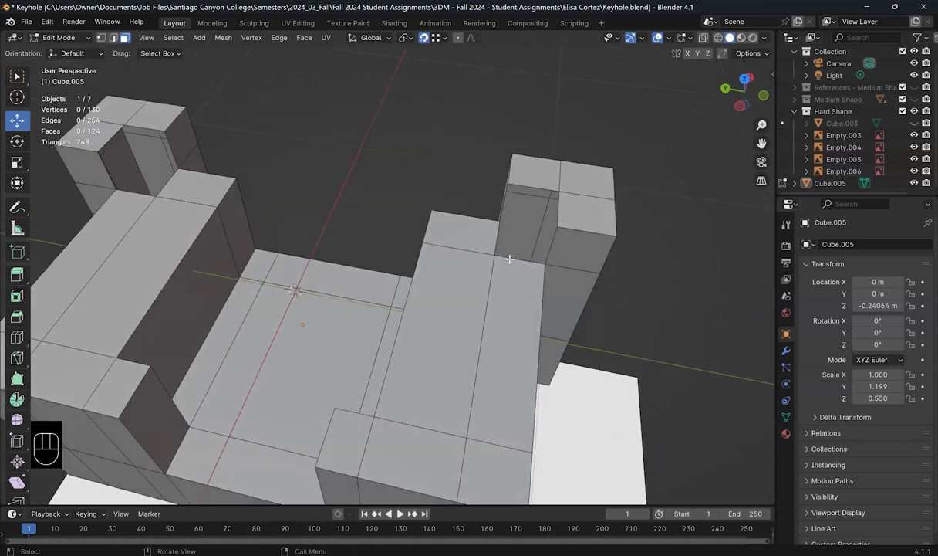
left_click(510, 260)
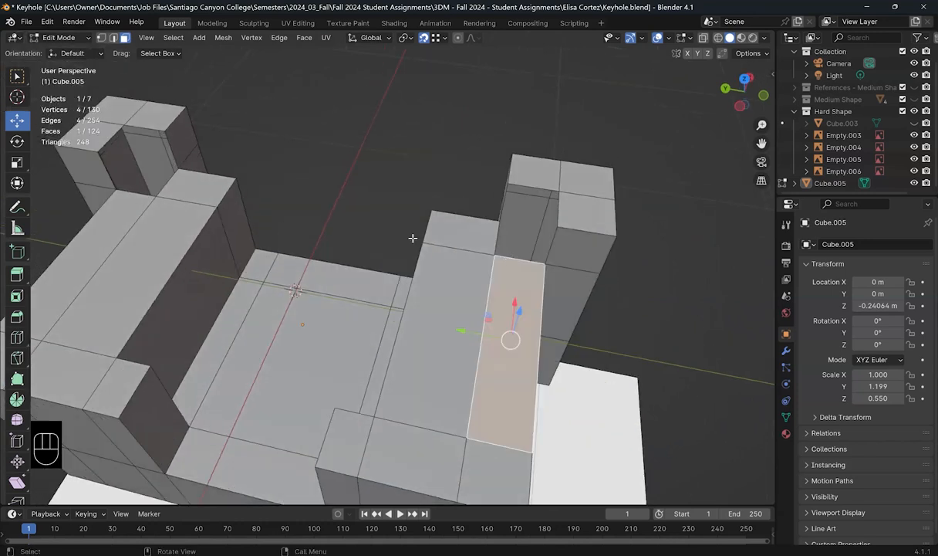
left_click(113, 38)
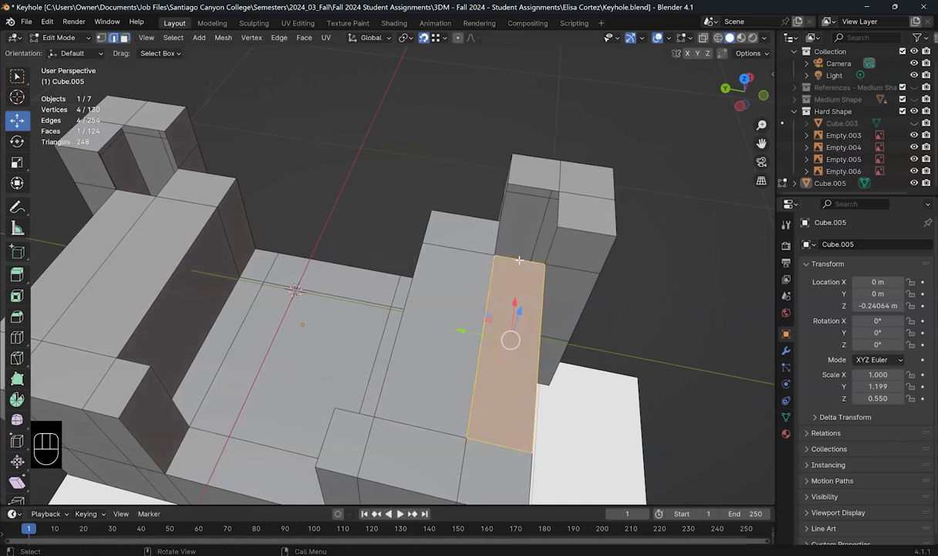
left_click(503, 249)
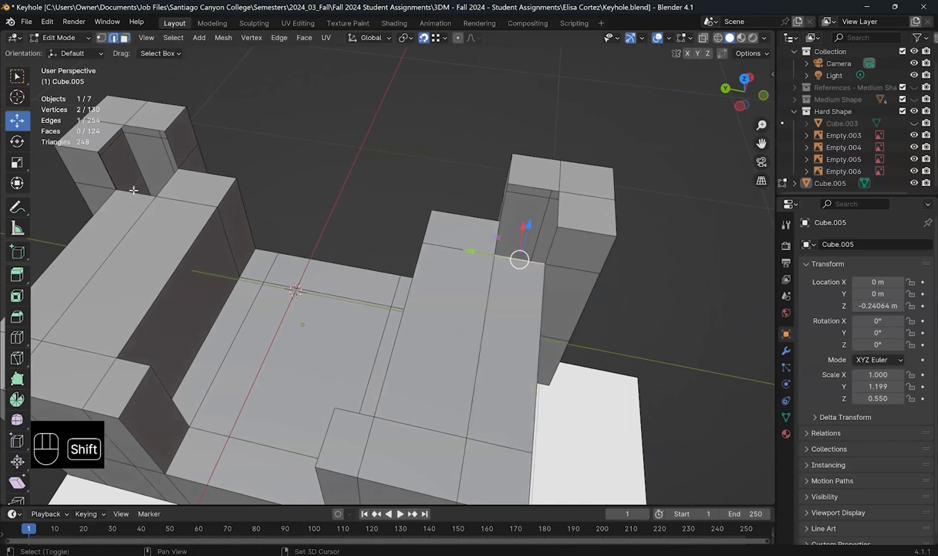
left_click(267, 204, "shift")
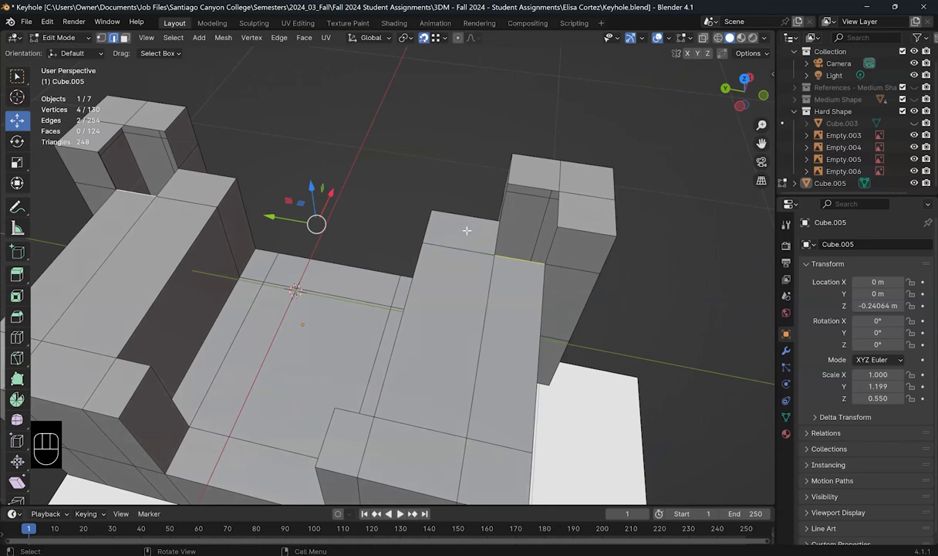
key("e")
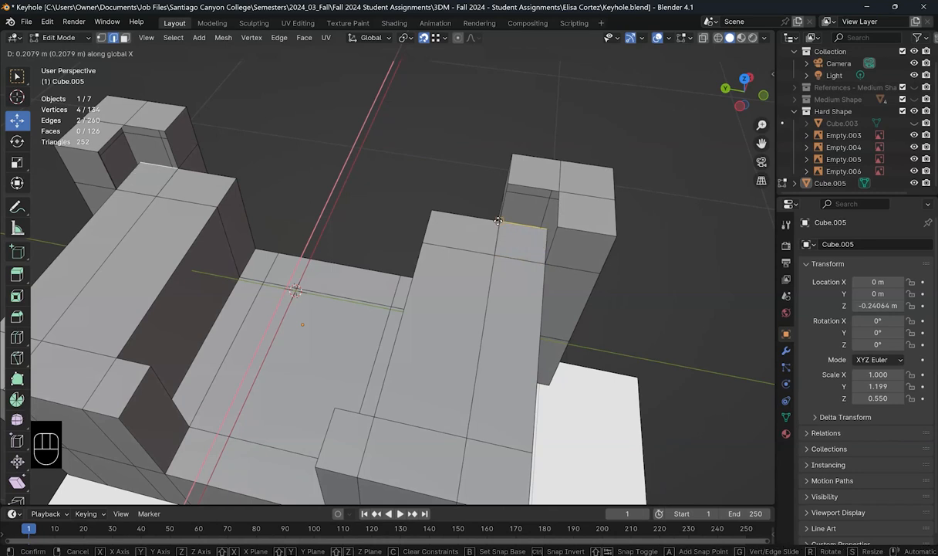
left_click(498, 221)
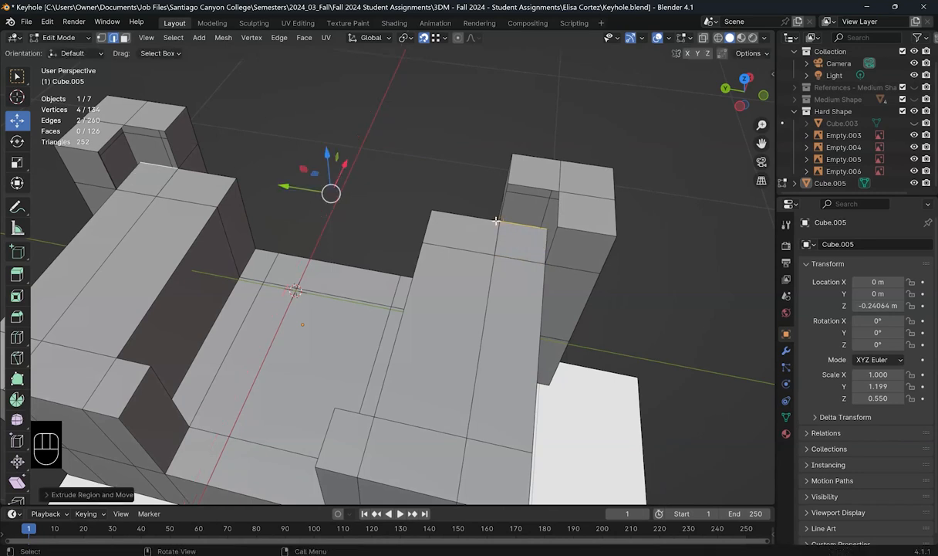
Step: Enable X-ray, switch to vertex select, and pick the extruded edge's end vertex
left_click(702, 38)
middle_click_drag(440, 214, 231, 40)
left_click(101, 37)
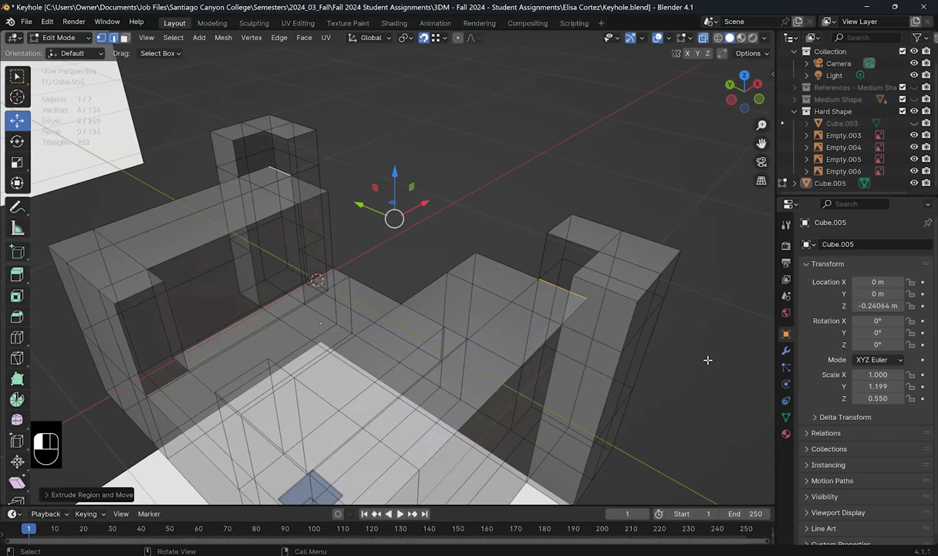
left_click(540, 279)
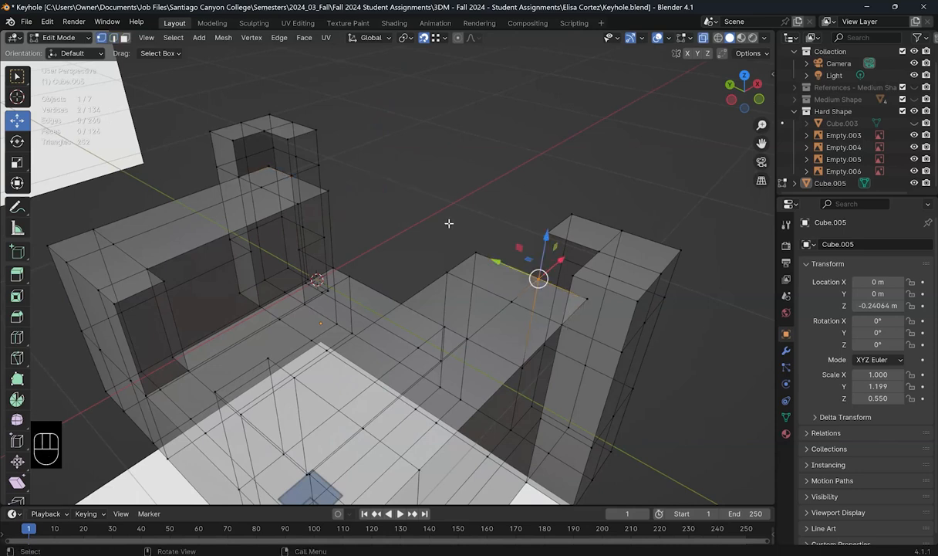
Step: Merge the doubled corner vertices on the right and left pillar tops At Center, then return to solid shading
key("m")
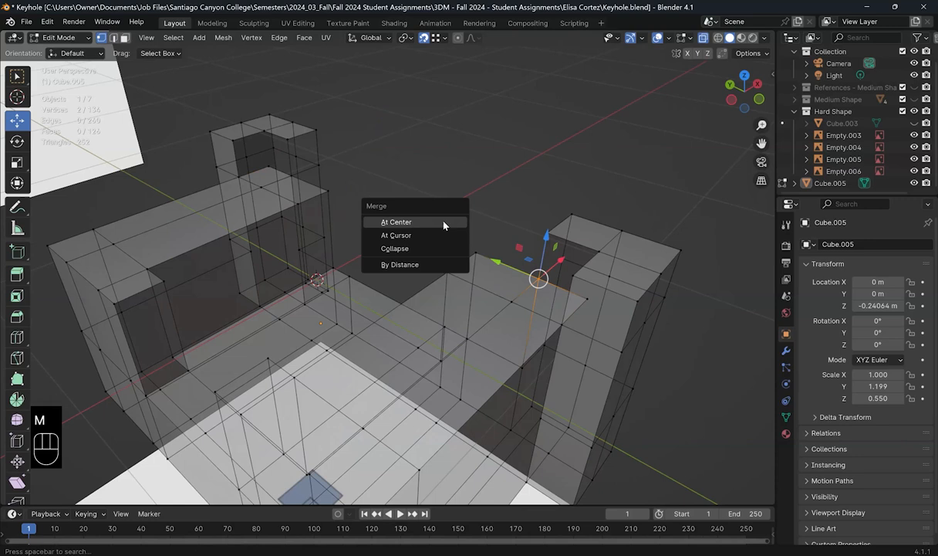
left_click(396, 221)
middle_click_drag(283, 176, 566, 202)
middle_click_drag(392, 222, 399, 234)
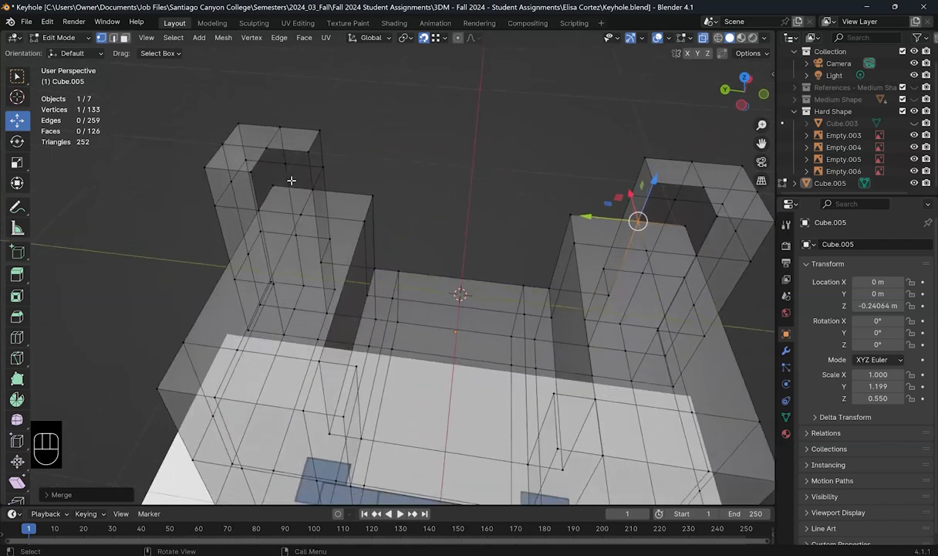
left_click_drag(287, 173, 307, 188)
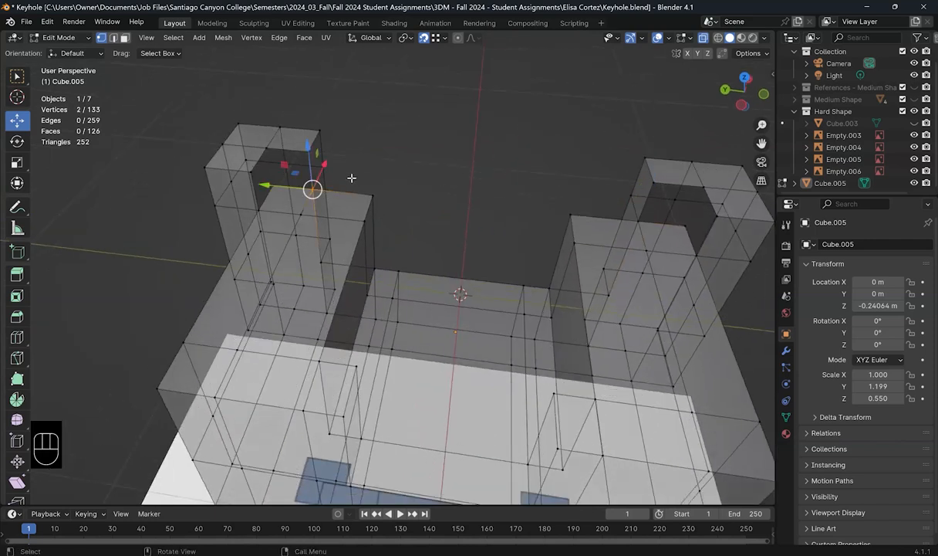
key("m")
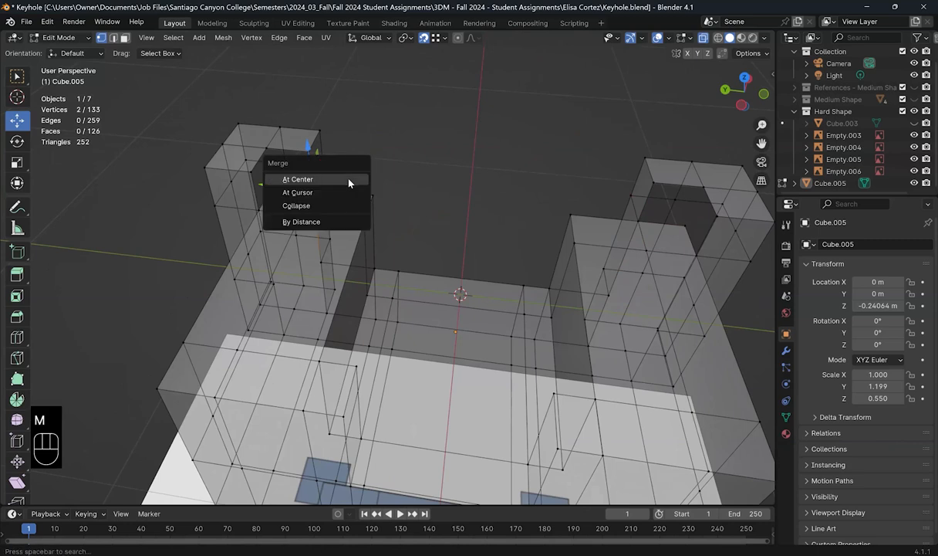
left_click(349, 180)
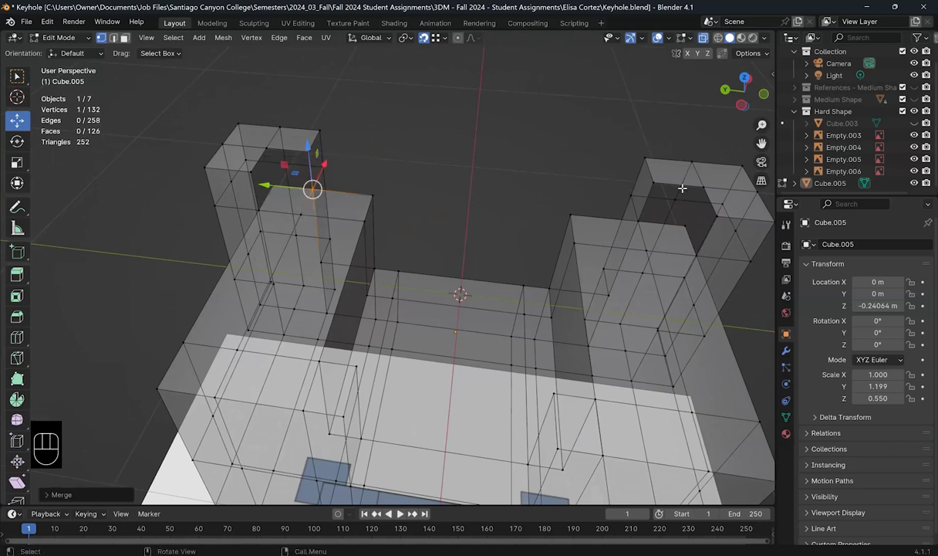
key("shift+z")
left_click(114, 38, "shift")
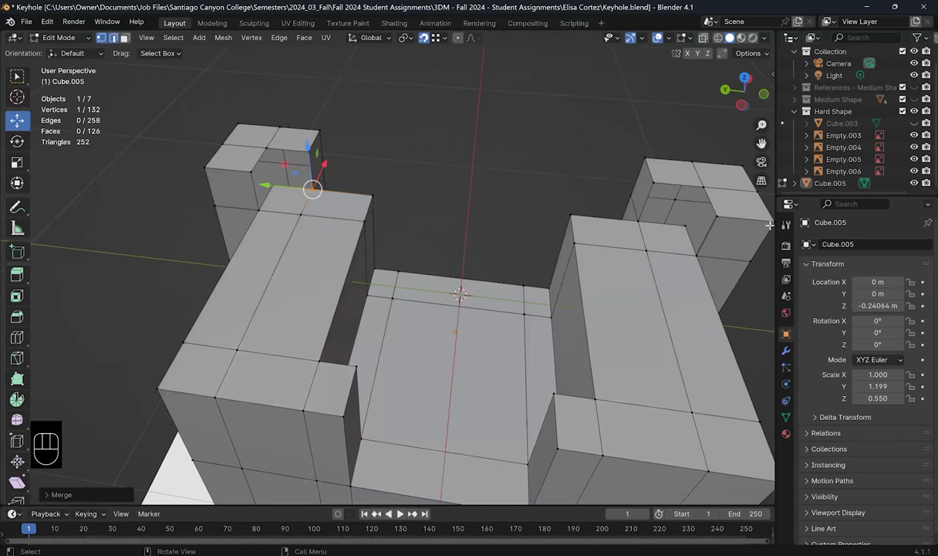
Step: Fill the right pillar's top gap by bridging its four surrounding edges
left_click(692, 239)
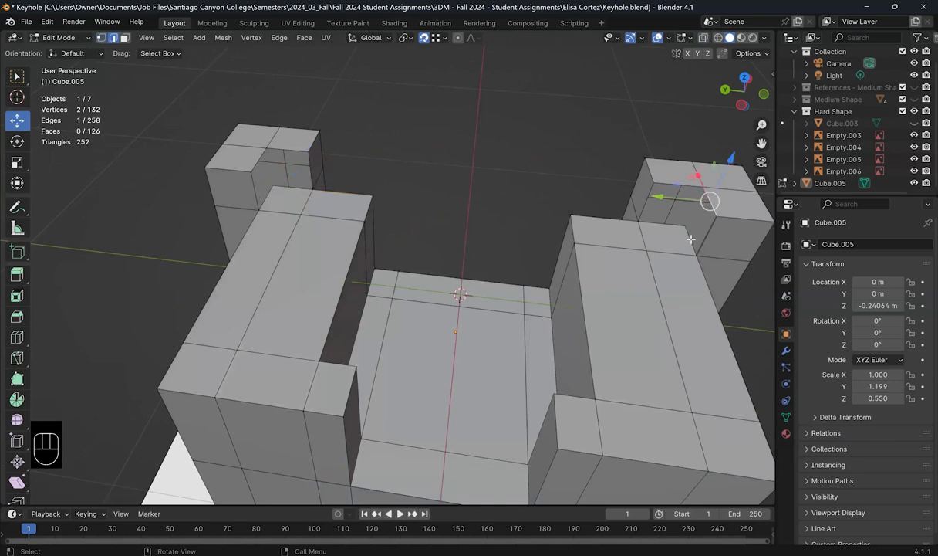
left_click(672, 223, "shift")
left_click(660, 176, "shift")
left_click(663, 179, "shift")
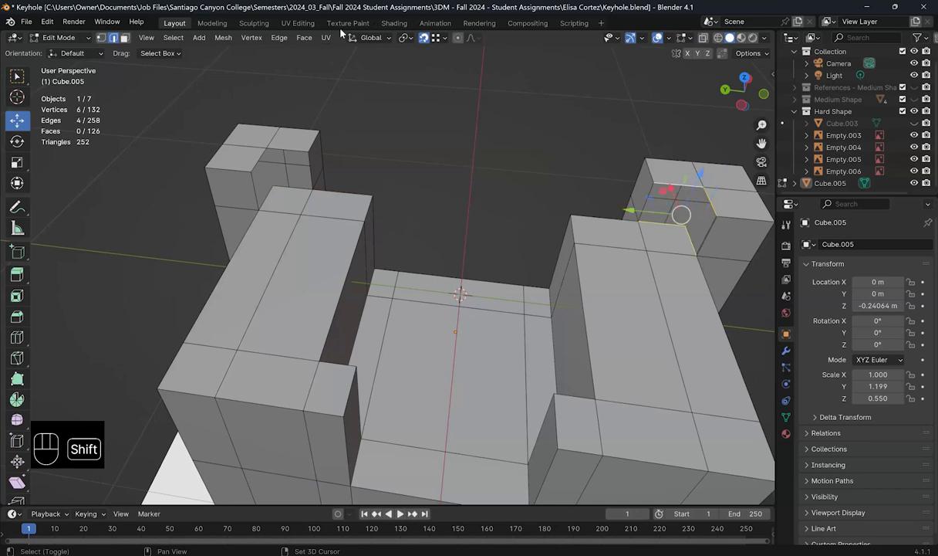
left_click(278, 37)
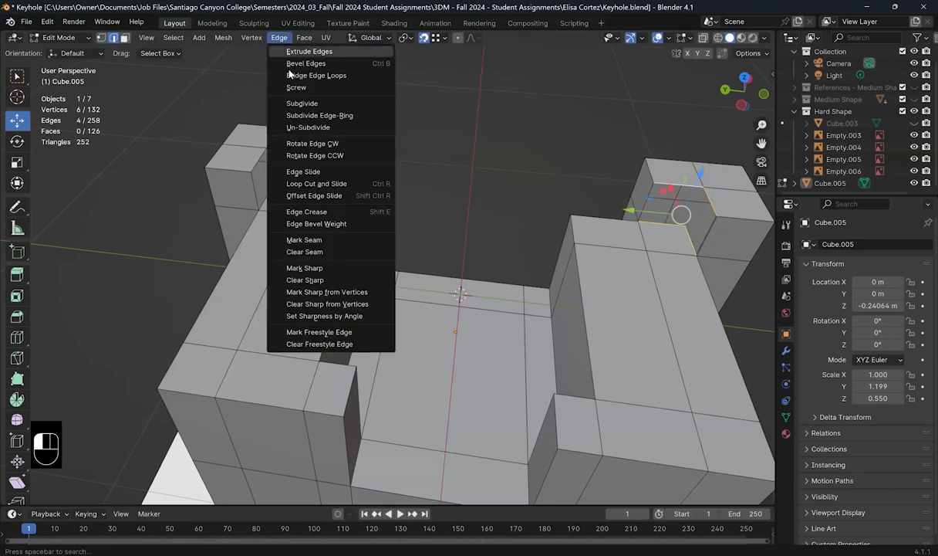
left_click(309, 75)
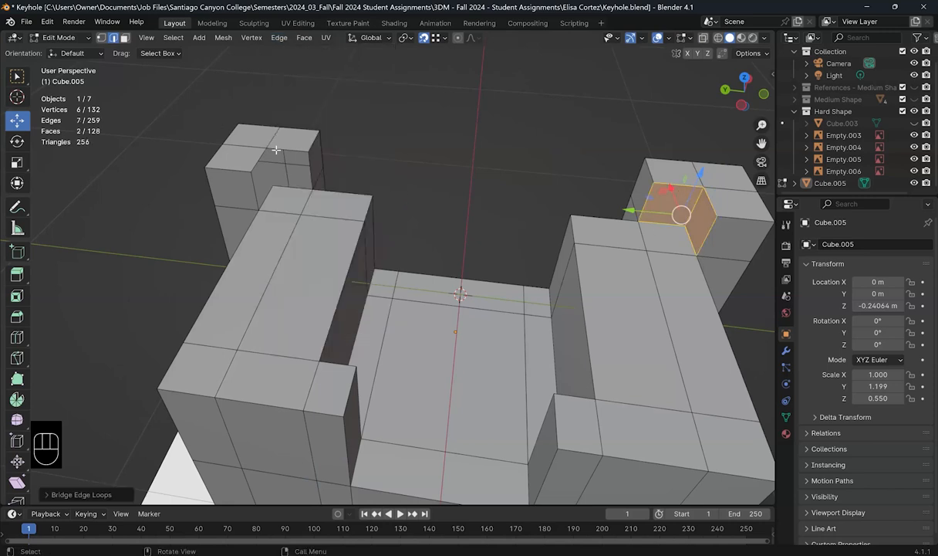
Step: Select the edges around the left pillar's gap and bridge them into faces
left_click(284, 177)
left_click(250, 160, "shift")
left_click(253, 164, "shift")
key("ctrl+z")
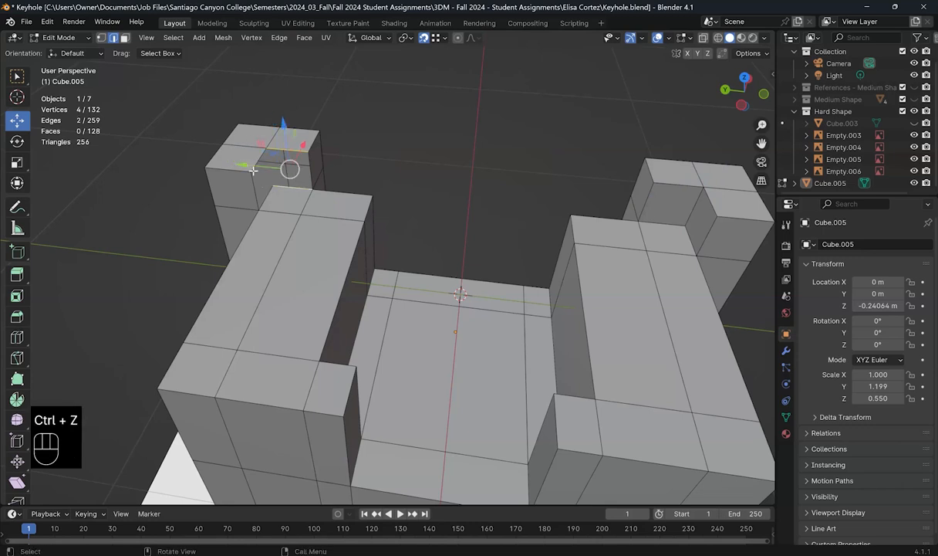
left_click(267, 192, "shift")
left_click(268, 196, "shift")
key("shift+r")
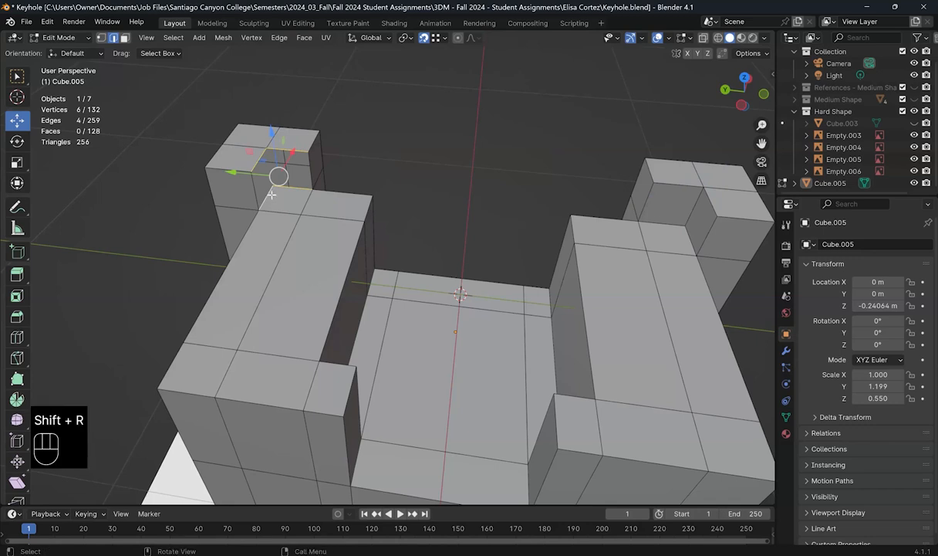
left_click(279, 38)
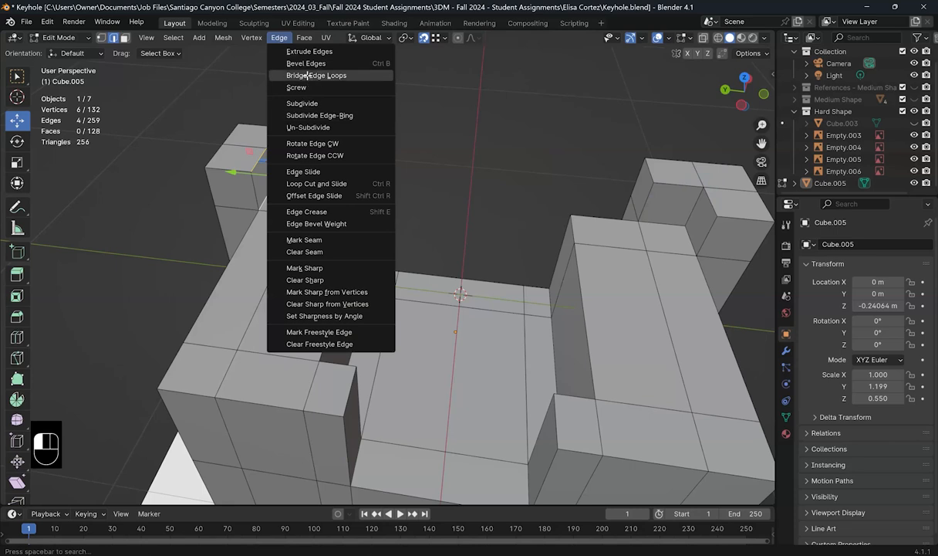
left_click(307, 75)
left_click(616, 205)
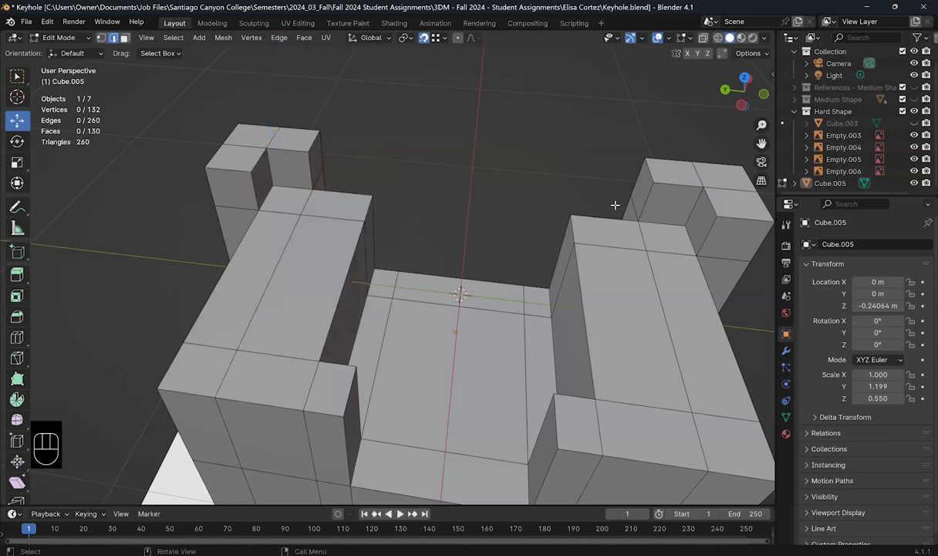
scroll(540, 255, "down", 5)
Step: Turn on X-ray and compare the model with the top, side and front references
middle_click_drag(443, 261, 551, 207)
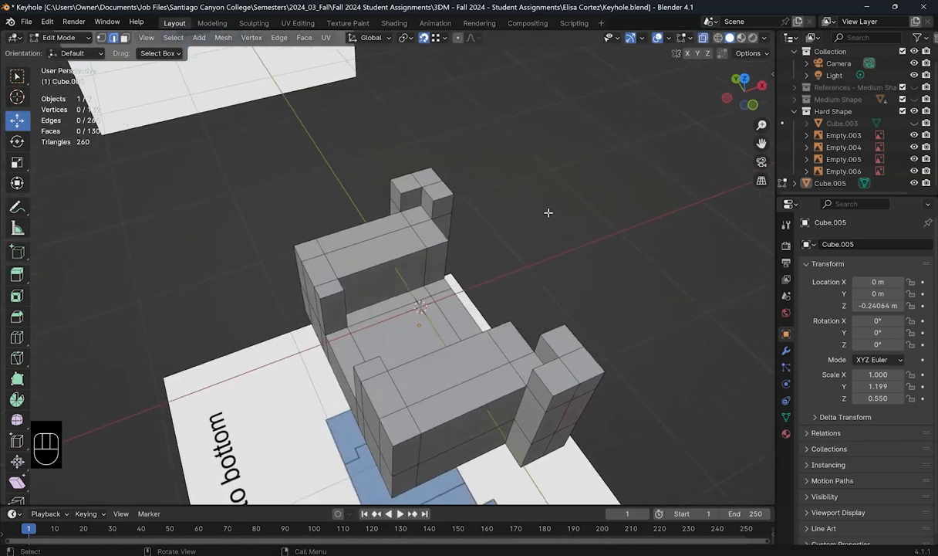
key("alt+z")
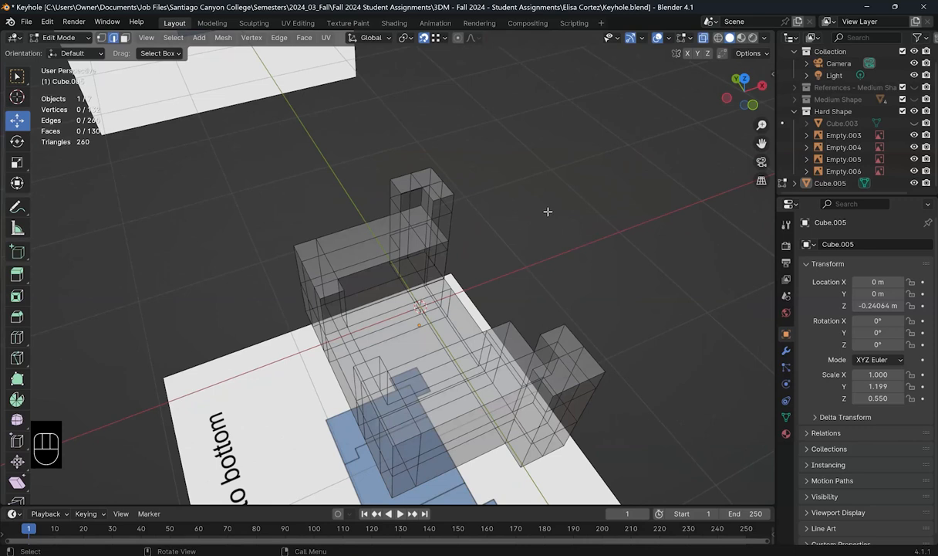
key("KP_7")
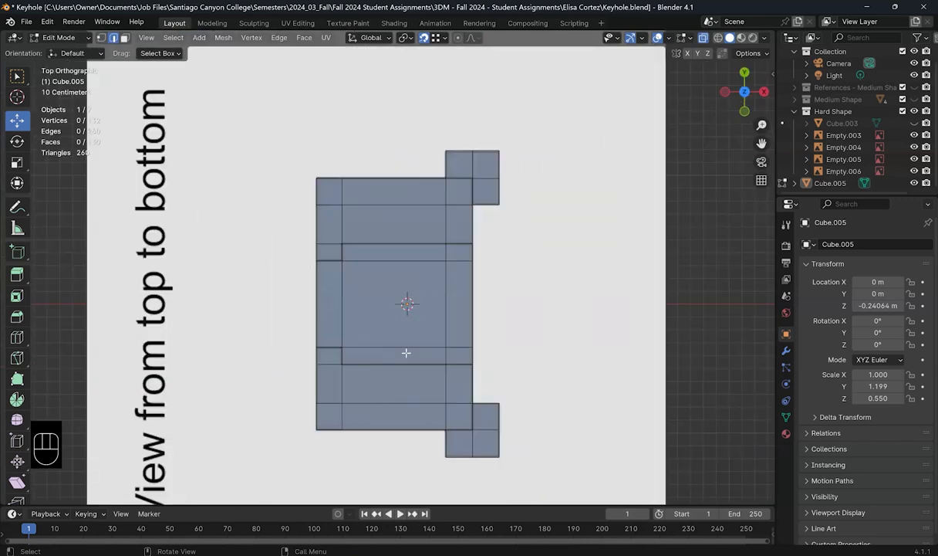
key("KP_3")
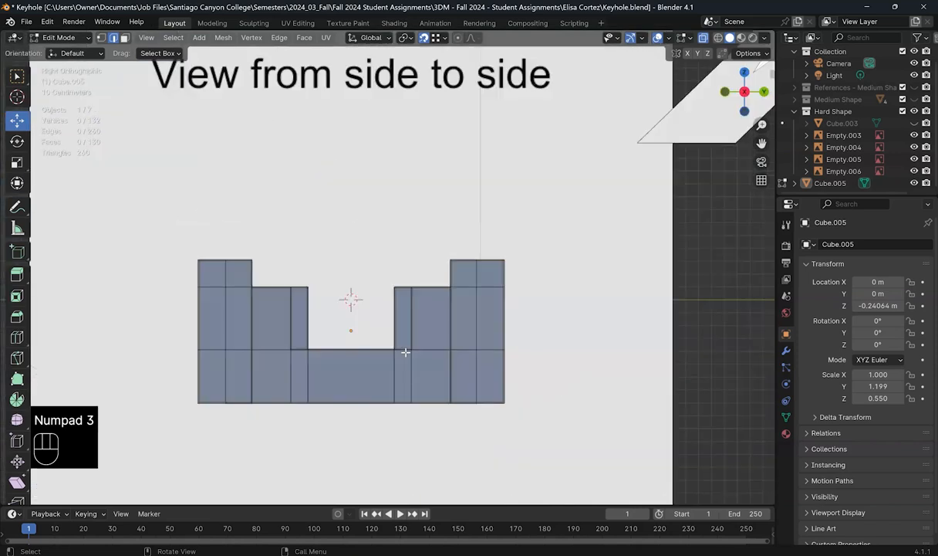
scroll(408, 382, "up", 1)
middle_click_drag(424, 382, 419, 342)
key("KP_3")
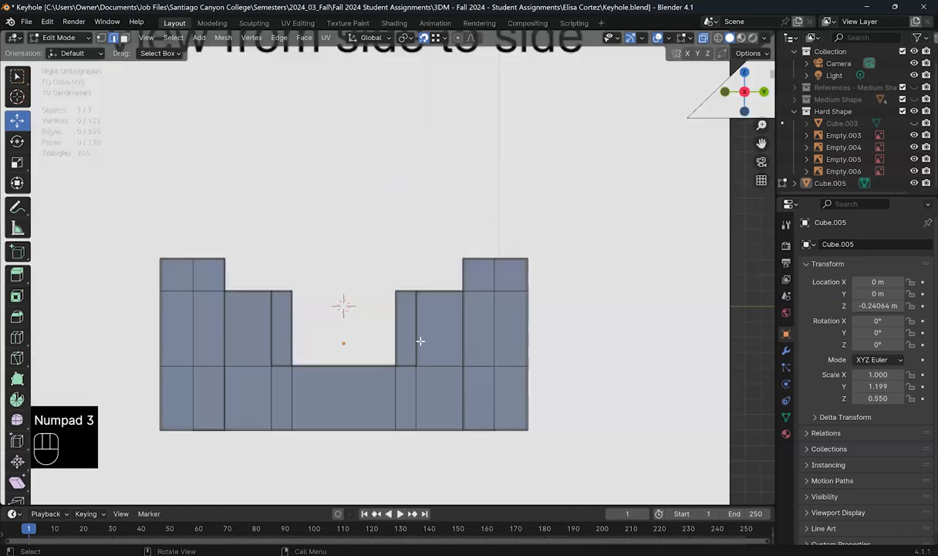
middle_click_drag(423, 390, 681, 37)
key("KP_3")
key("KP_1")
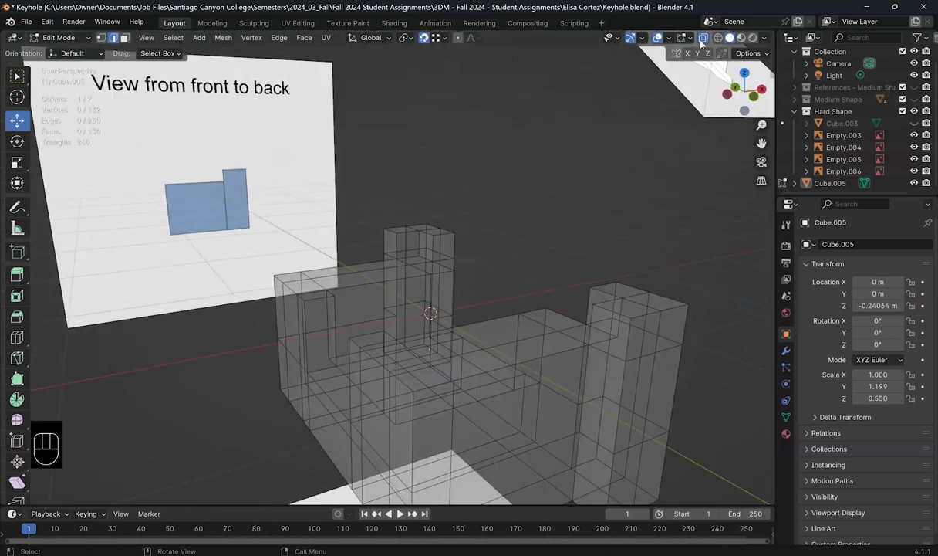
Step: Turn X-ray off, zoom out over the model and references, then switch to the Keyhole assignment page
left_click(702, 39)
middle_click_drag(478, 373, 470, 417)
middle_click_drag(449, 346, 554, 306)
scroll(450, 344, "down", 2)
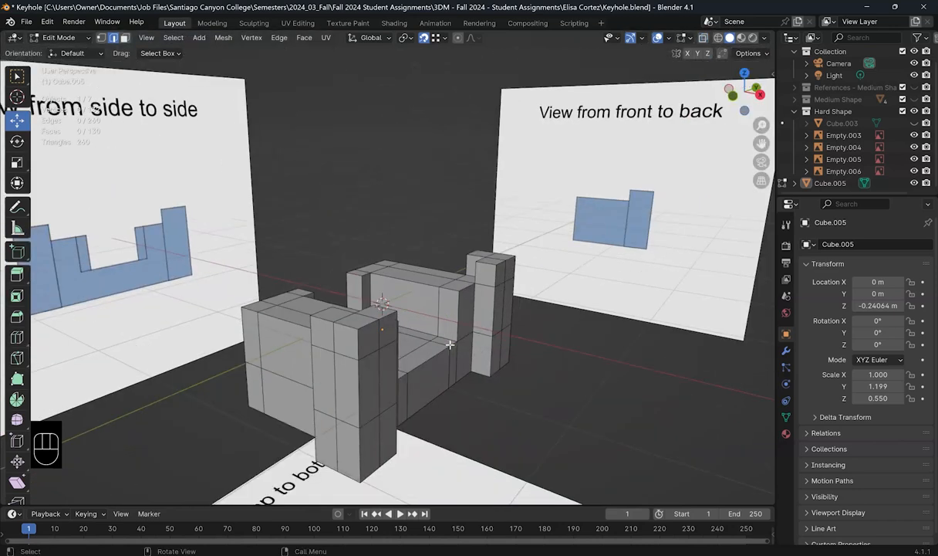
scroll(463, 349, "down", 3)
middle_click_drag(488, 369, 375, 393)
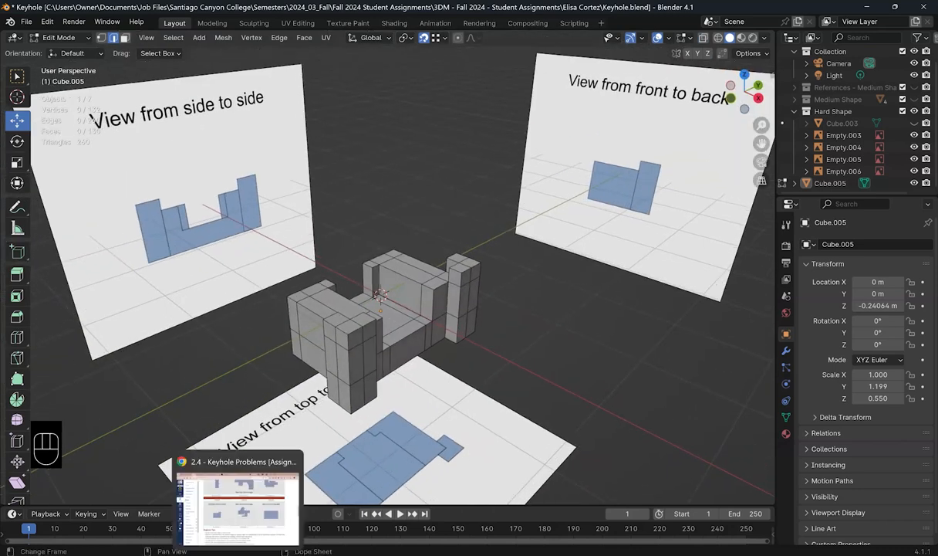
left_click(283, 497)
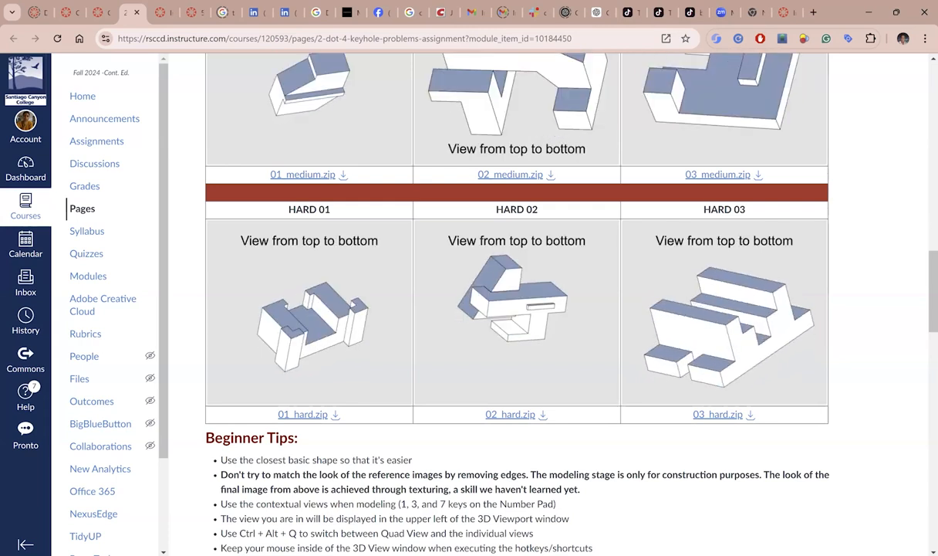
Step: Return to Blender after reviewing the HARD 01 reference GIF
key("alt+Tab")
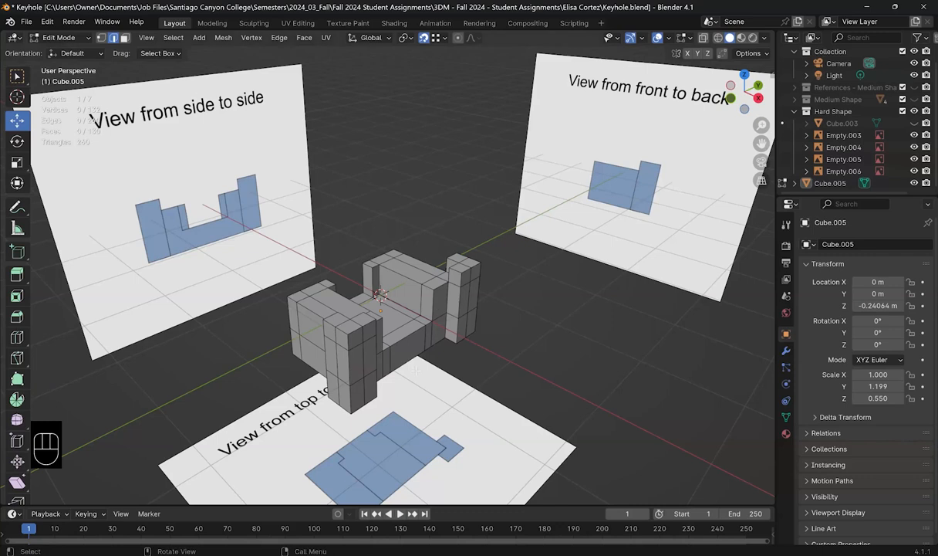
middle_click_drag(367, 354, 367, 354)
middle_click_drag(409, 328, 413, 306)
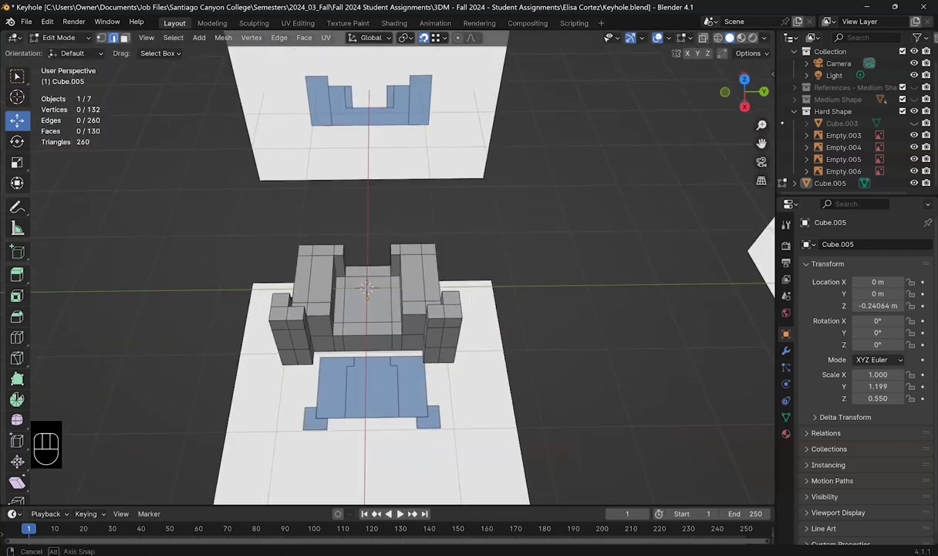
middle_click_drag(471, 299, 464, 299)
scroll(388, 334, "up", 2)
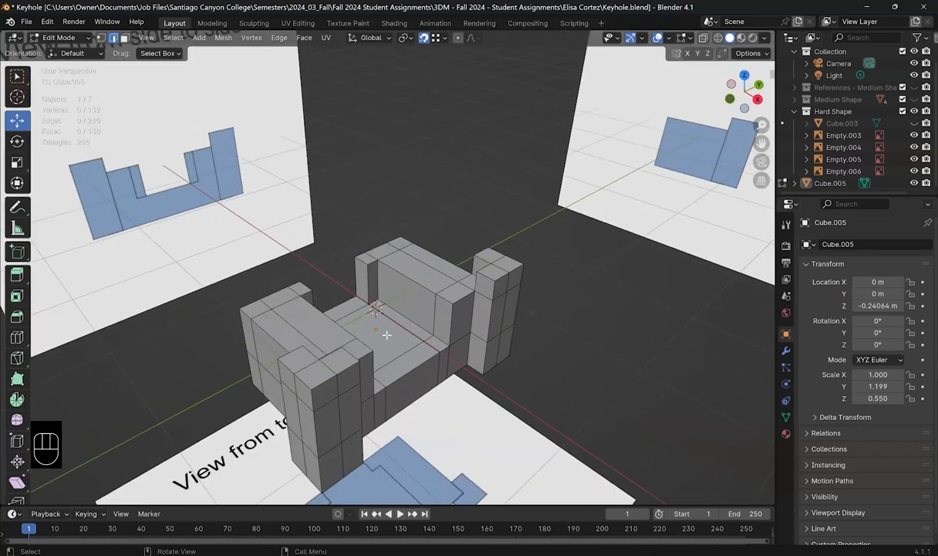